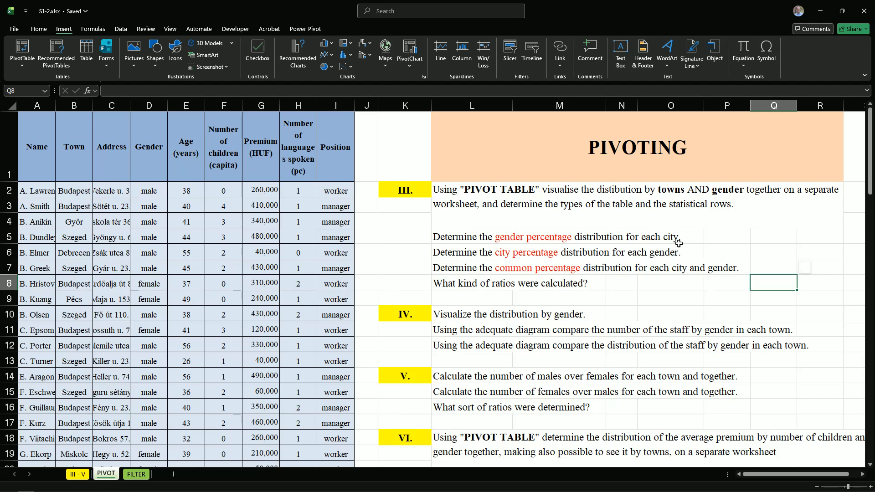
pyautogui.doubleClick(658, 189)
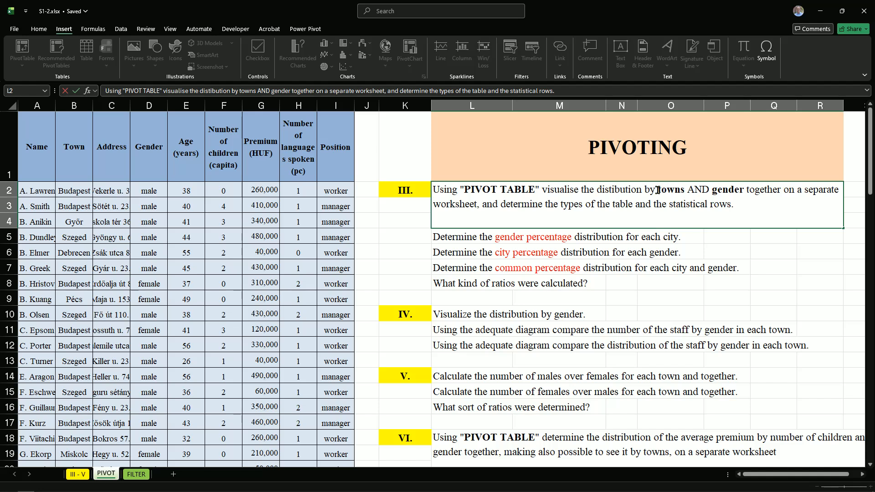
pyautogui.moveTo(657, 189); pyautogui.dragTo(744, 189)
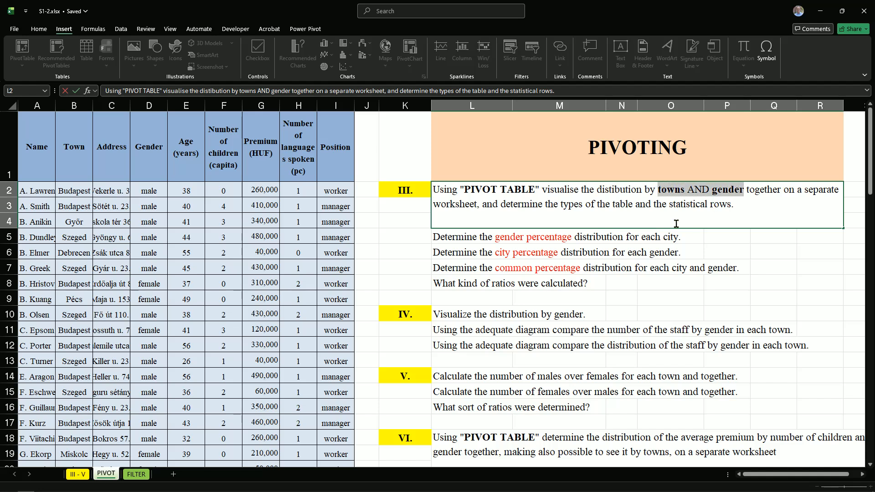
pyautogui.click(439, 249)
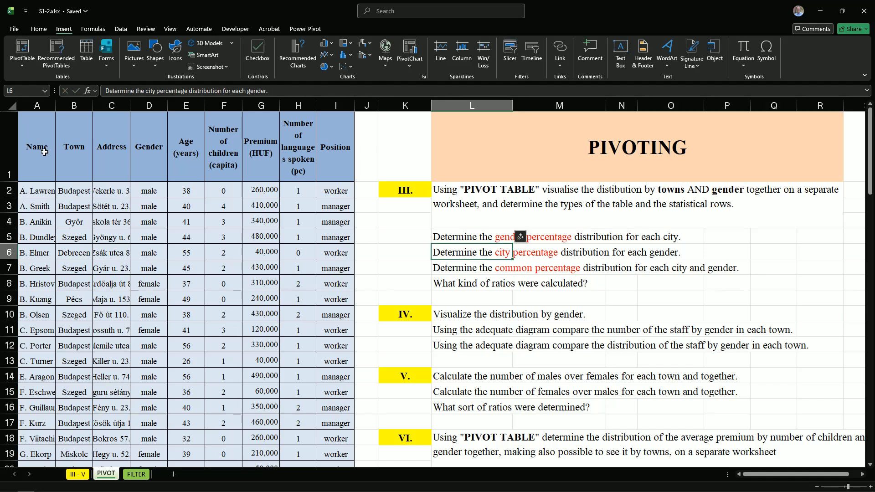
# Insert a PivotTable from the full employee table A1:I81, placed on the existing PIVOT worksheet at cell L43
pyautogui.moveTo(44, 152); pyautogui.dragTo(329, 154)
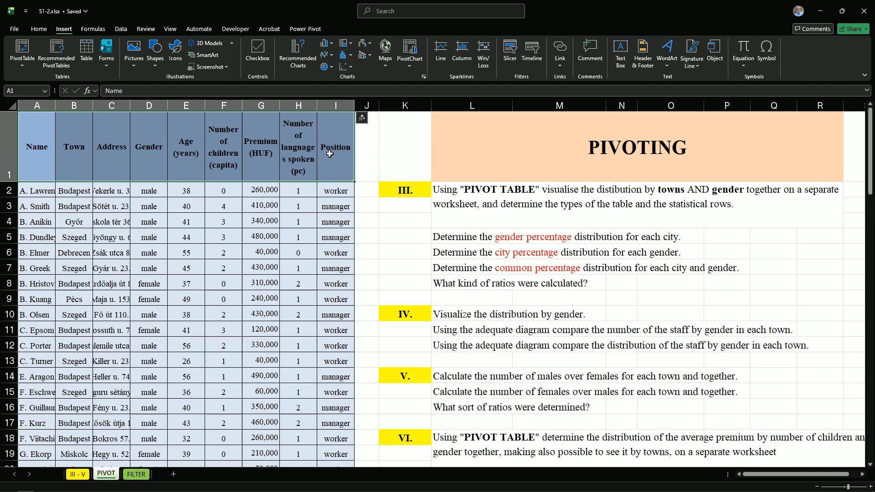
pyautogui.hotkey('ctrl', 'shift', 'Down')
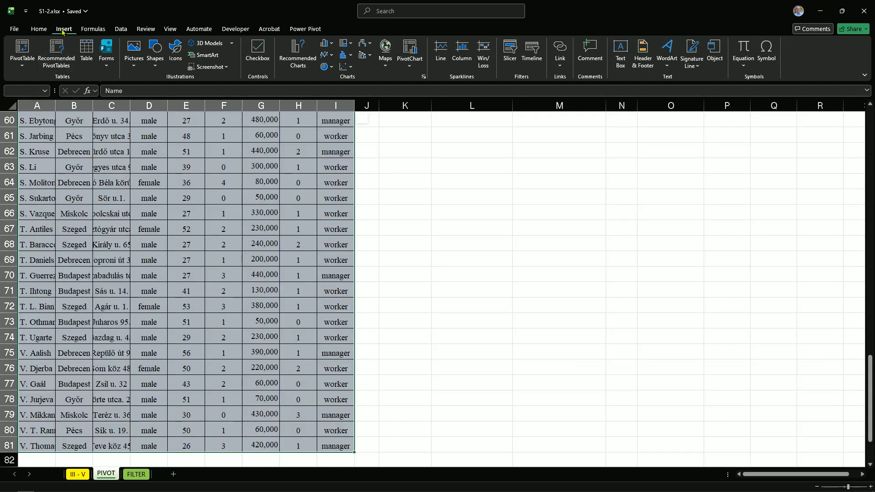
pyautogui.click(22, 56)
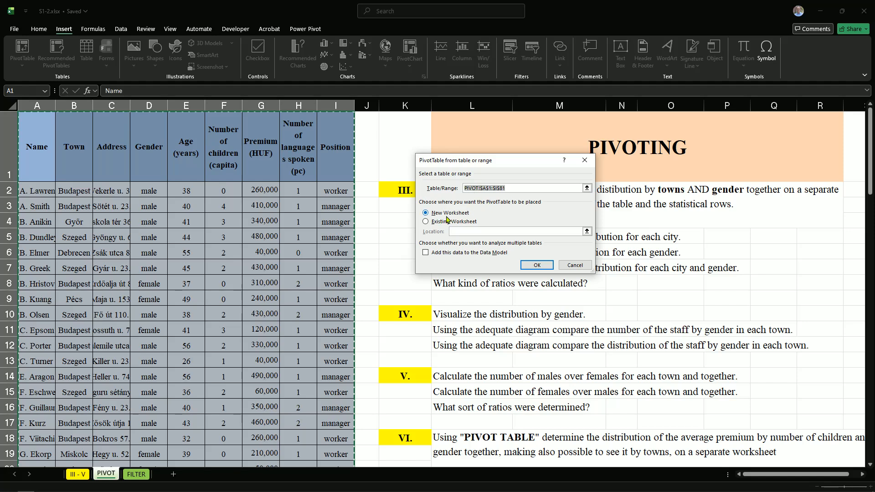
pyautogui.click(465, 221)
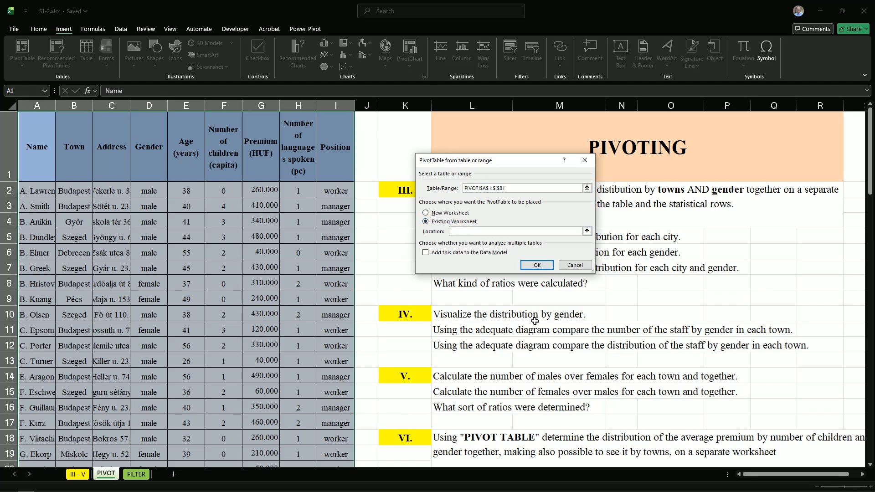
pyautogui.scroll(-8, 532, 322)
pyautogui.scroll(-2, 534, 322)
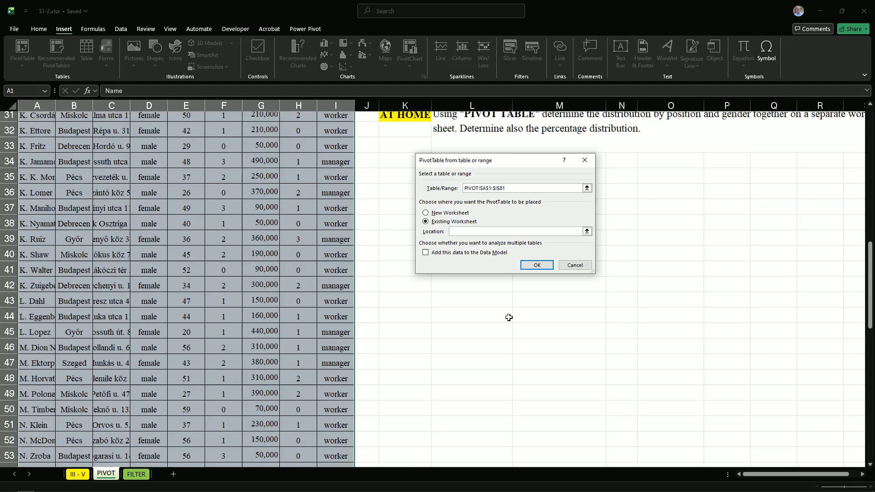
pyautogui.click(474, 301)
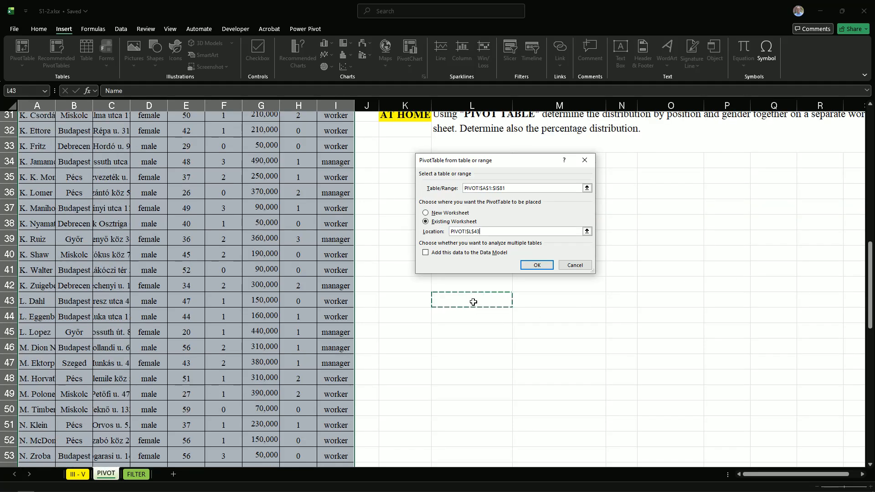
pyautogui.click(537, 265)
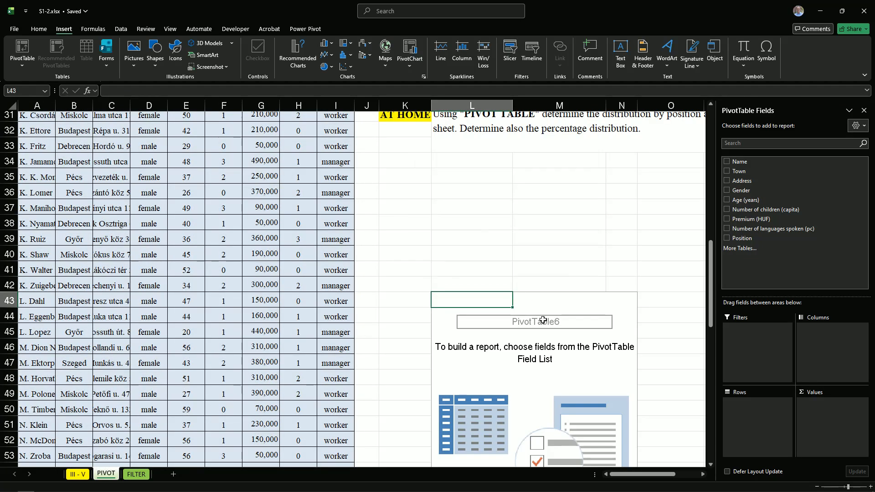
# Lay out the PivotTable with Town as rows, Gender as columns and the count of Name as values
pyautogui.moveTo(745, 172); pyautogui.dragTo(756, 406)
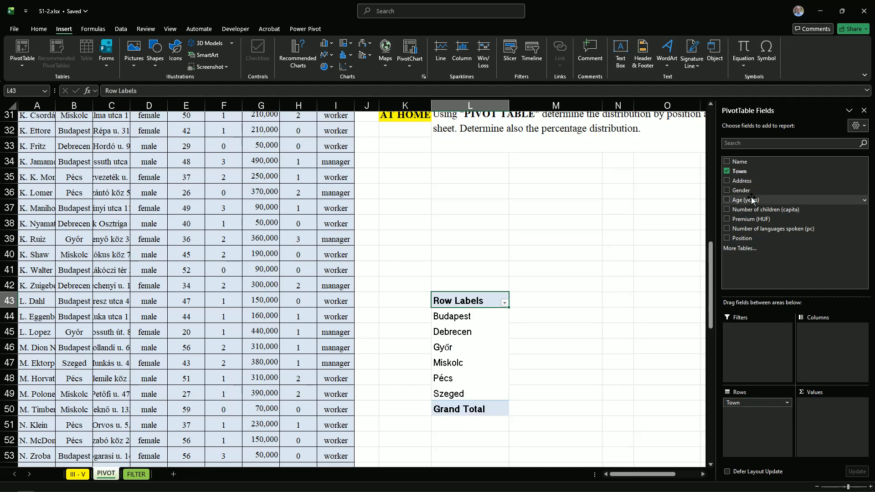
pyautogui.moveTo(739, 191); pyautogui.dragTo(819, 328)
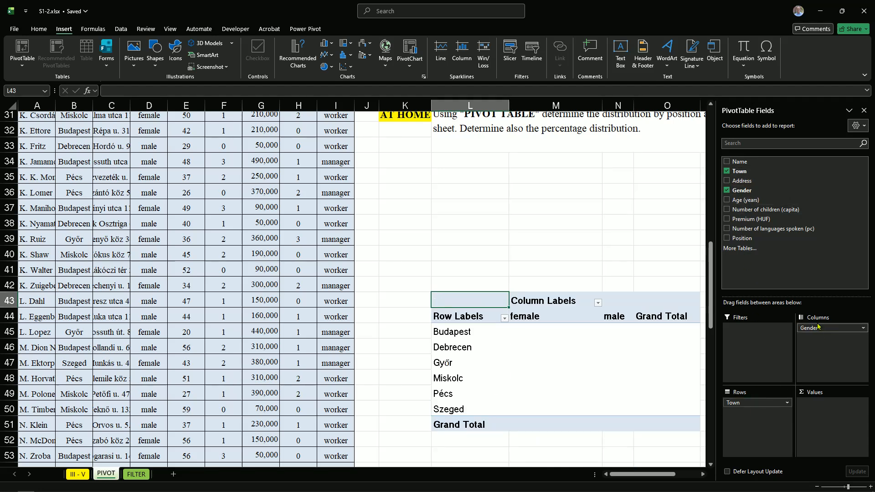
pyautogui.moveTo(740, 162); pyautogui.dragTo(847, 406)
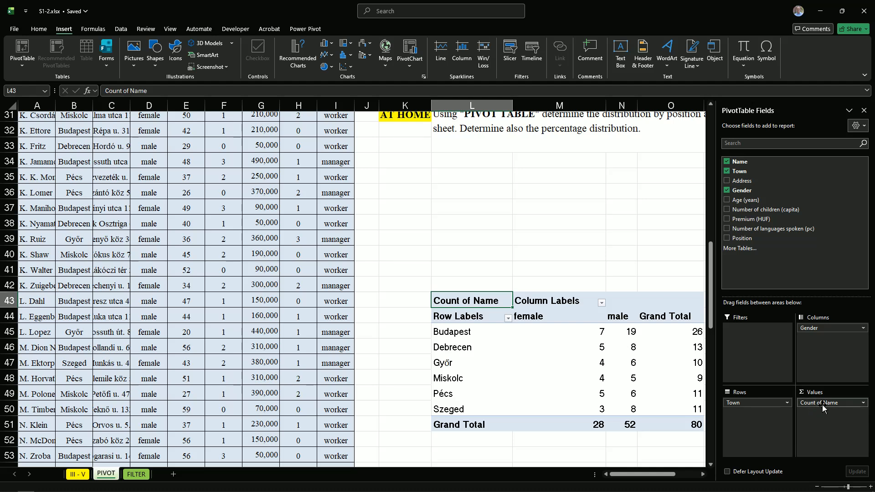
pyautogui.click(864, 111)
pyautogui.scroll(10, 599, 304)
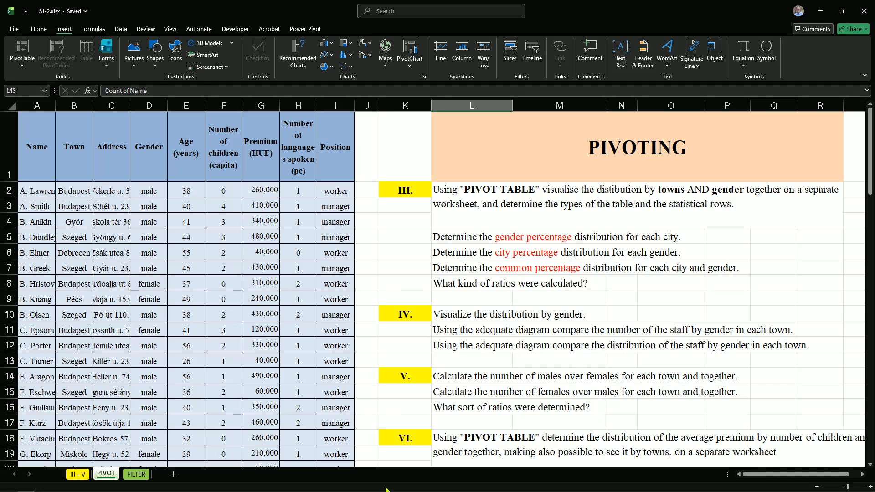
pyautogui.click(75, 474)
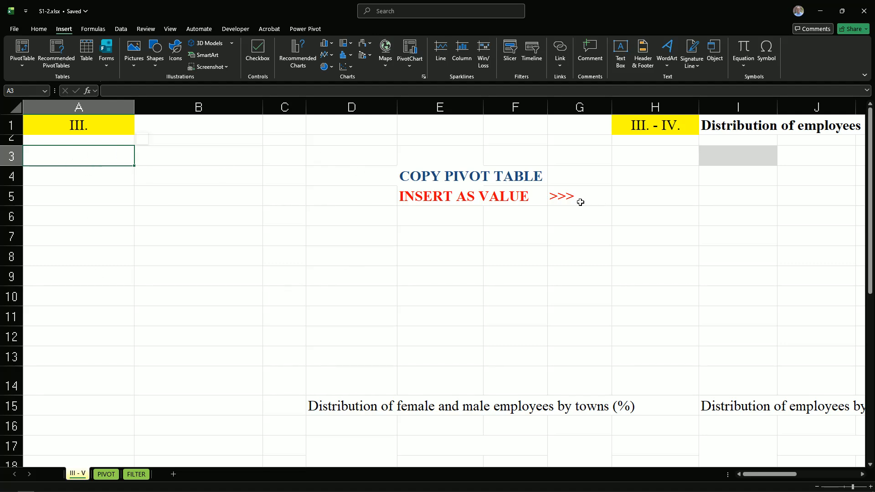
pyautogui.click(105, 475)
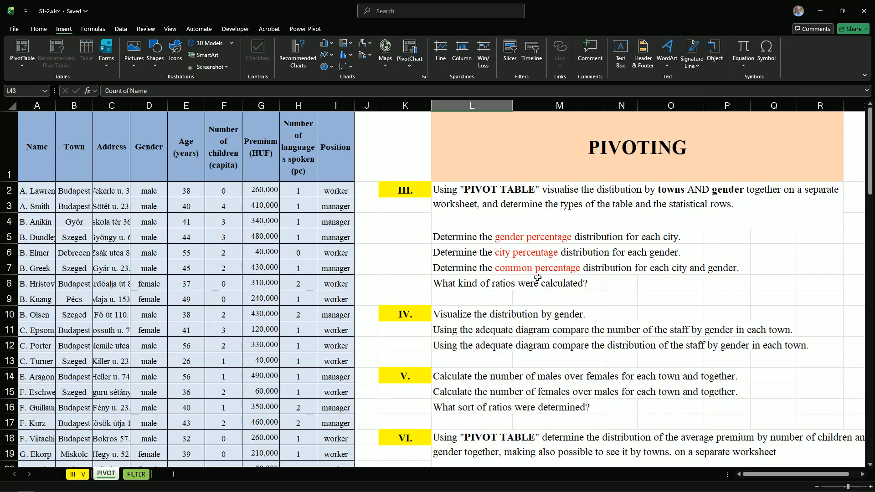
# Insert another PivotTable from the PIVOT sheet's range A1:I81, placed at cell A3 of the existing III - V worksheet
pyautogui.moveTo(49, 153); pyautogui.dragTo(337, 163)
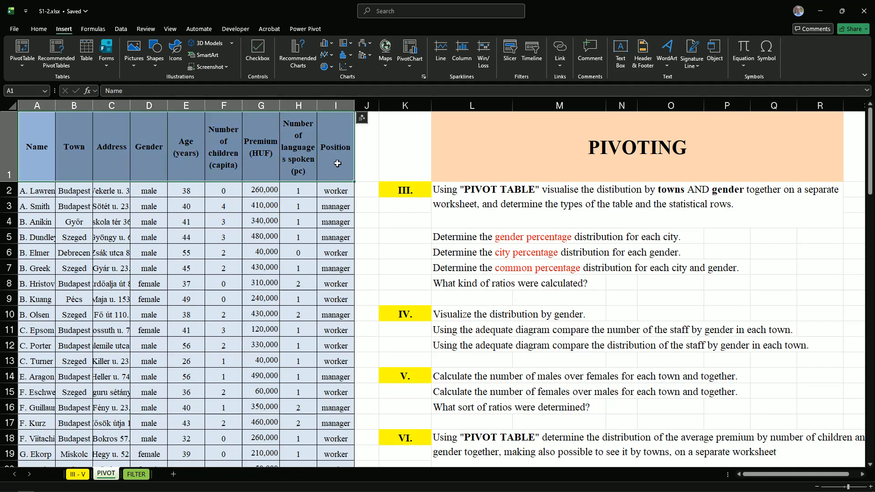
pyautogui.hotkey('ctrl', 'shift', 'Down')
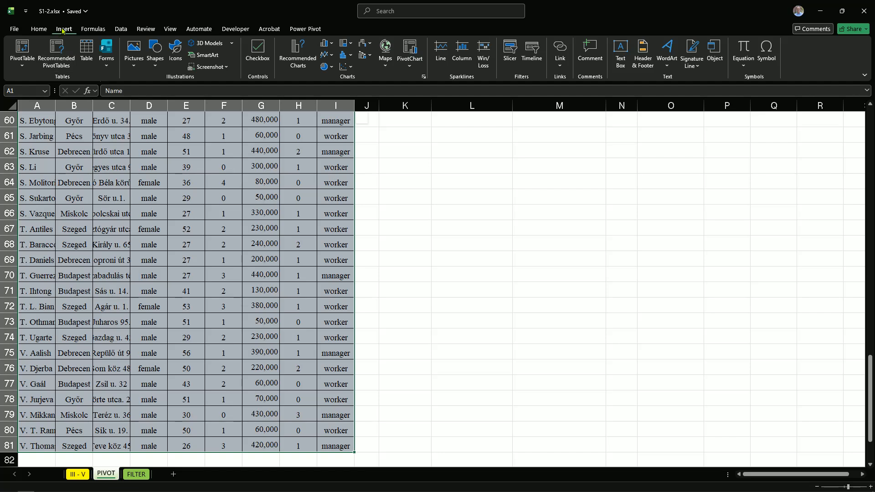
pyautogui.click(22, 48)
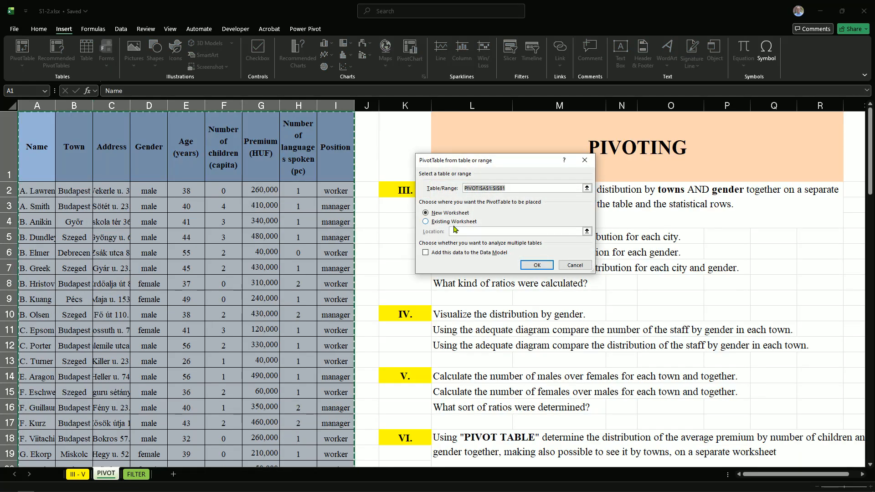
pyautogui.click(426, 221)
pyautogui.click(470, 231)
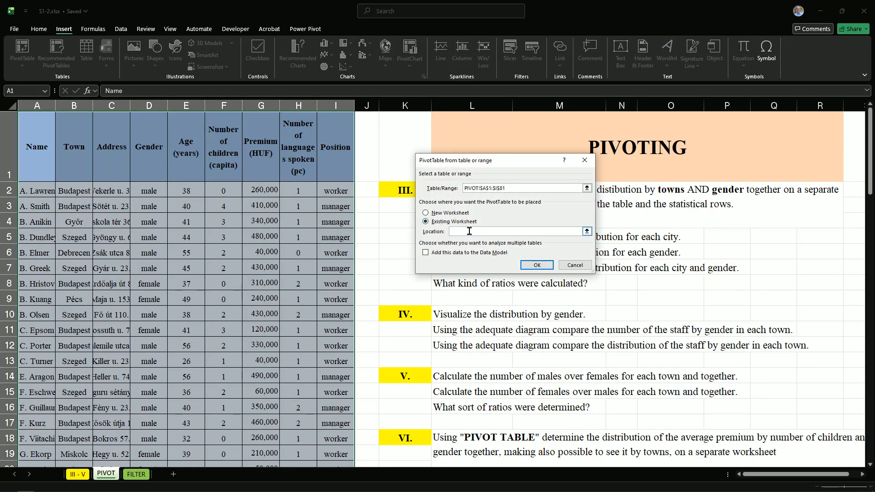
pyautogui.click(587, 232)
pyautogui.click(77, 475)
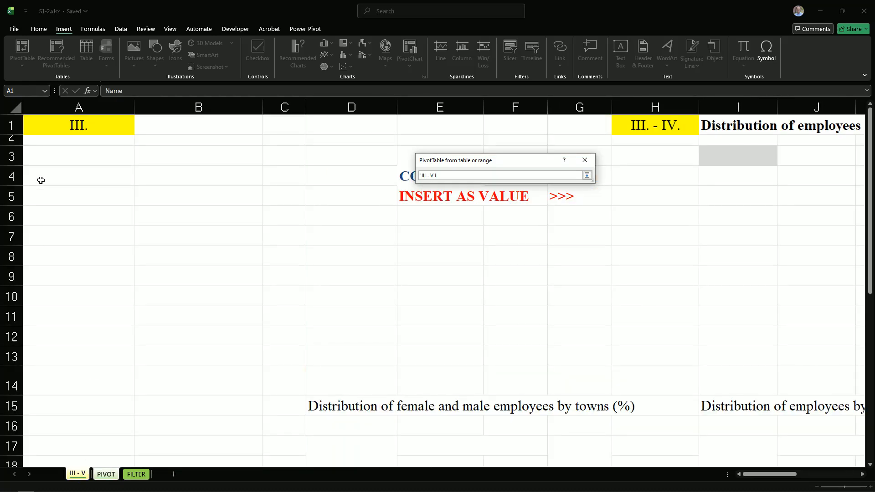
pyautogui.click(39, 157)
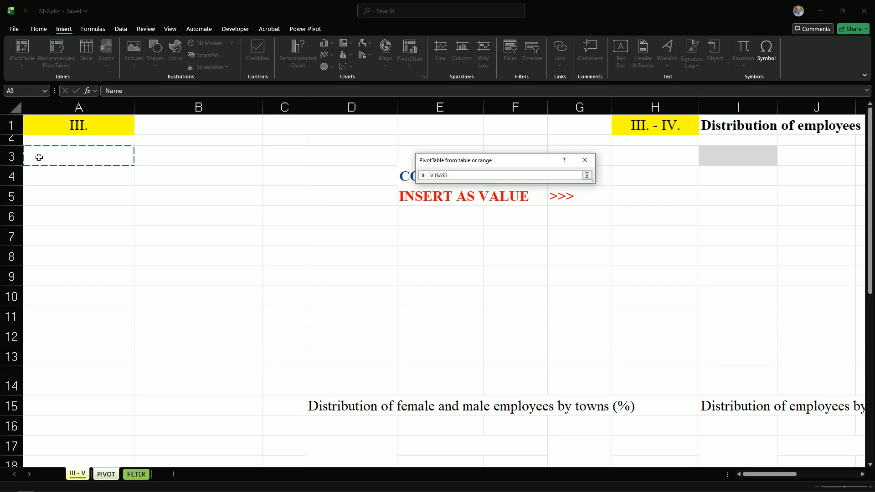
pyautogui.press('Return')
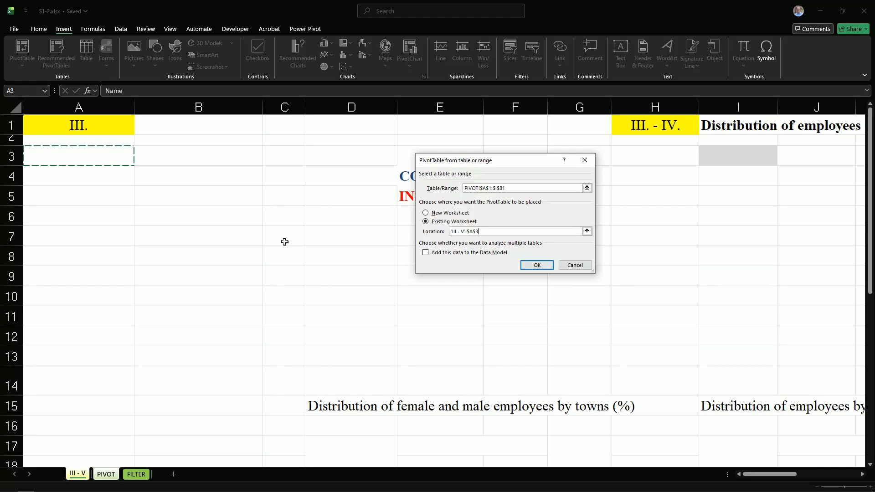
pyautogui.click(536, 265)
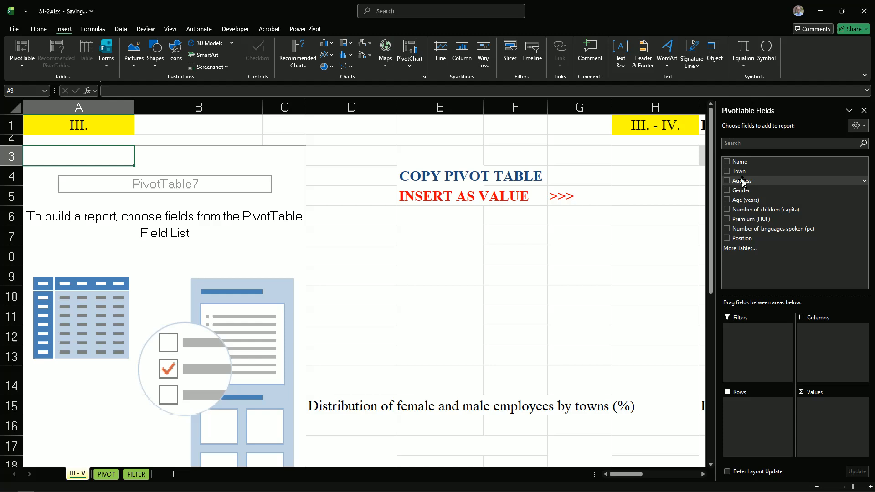
# Show the count of Name by Town in rows and Gender in columns in the PivotTable on the III - V sheet
pyautogui.moveTo(740, 172); pyautogui.dragTo(749, 414)
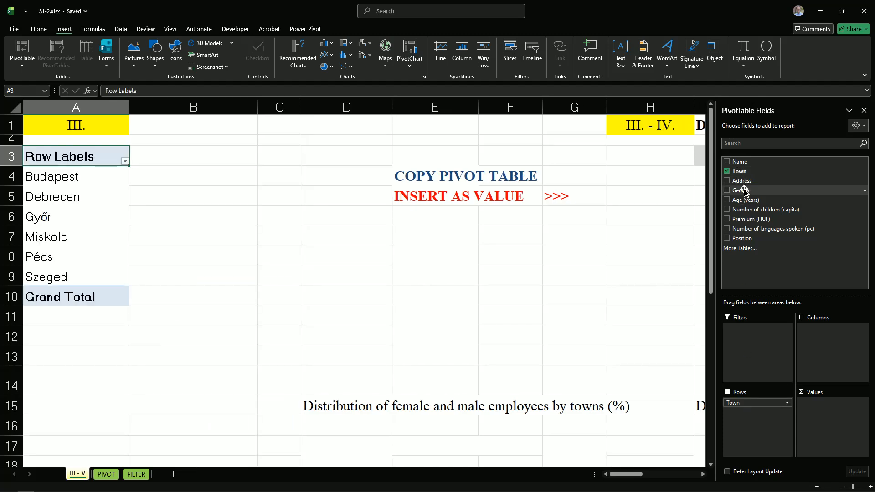
pyautogui.moveTo(744, 190); pyautogui.dragTo(824, 337)
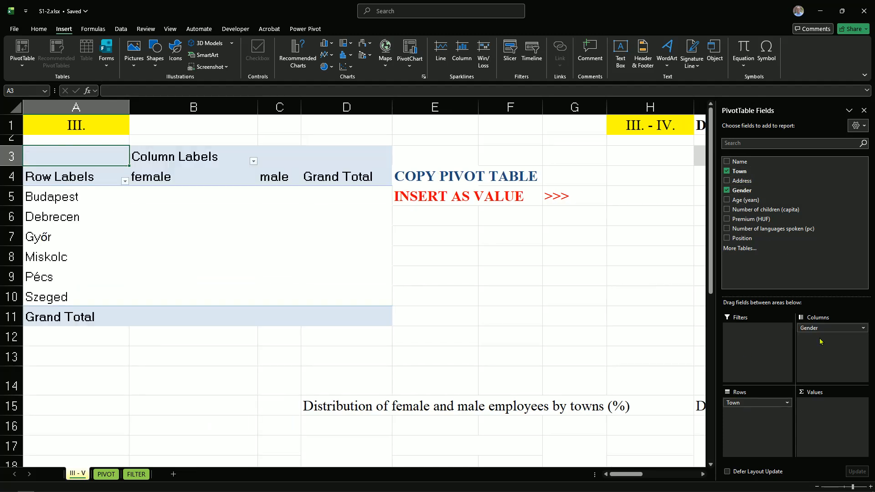
pyautogui.moveTo(823, 291); pyautogui.dragTo(826, 413)
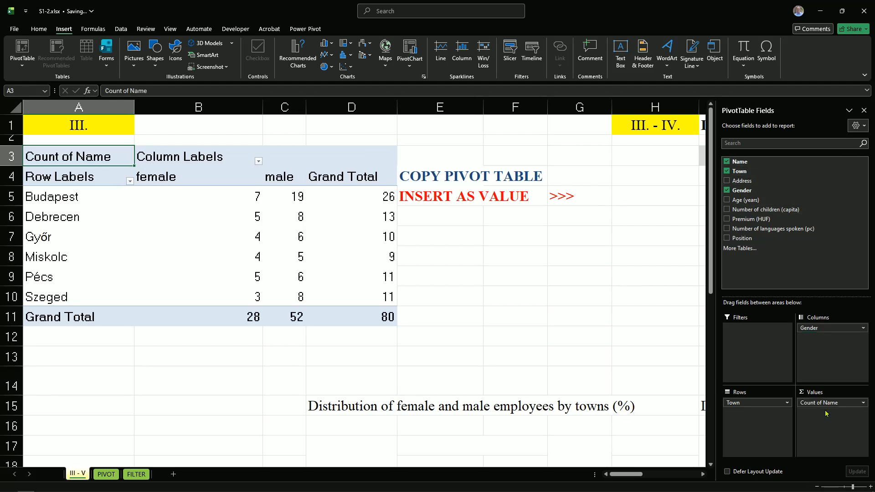
pyautogui.click(864, 110)
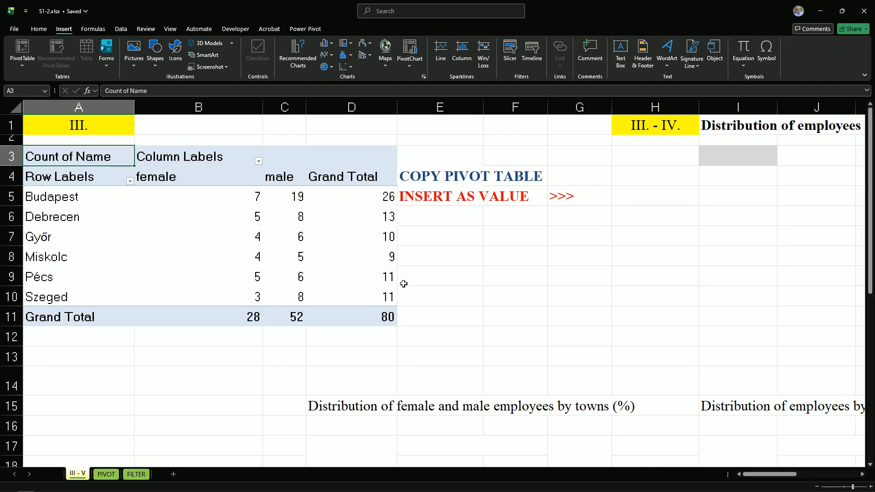
# Copy the whole PivotTable A3:D11 and paste it as values only at cell I3 of the same sheet
pyautogui.click(43, 158)
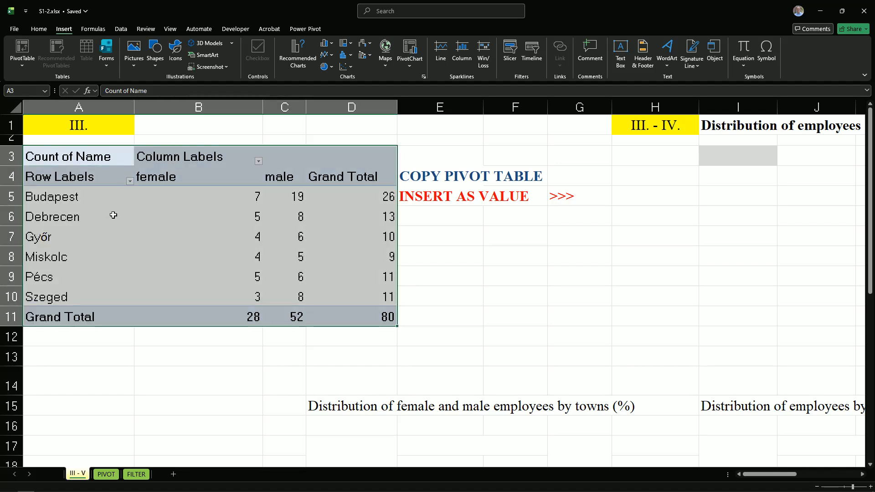
pyautogui.hotkey('ctrl', 'c')
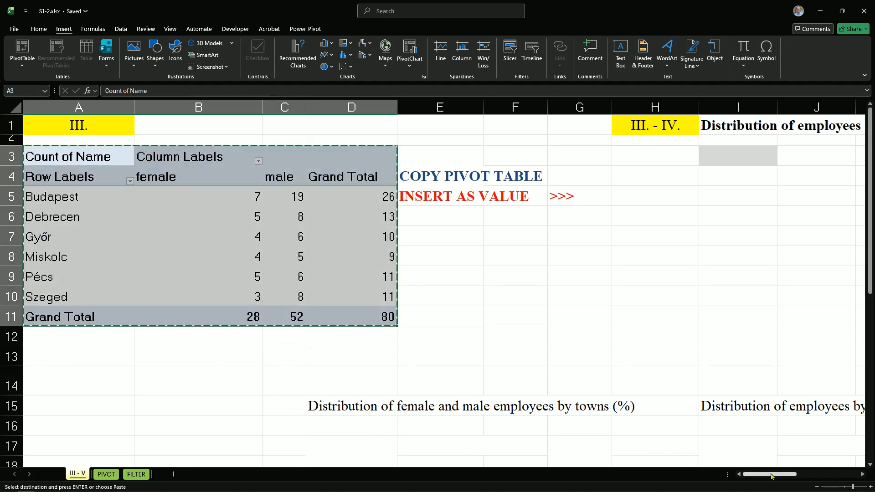
pyautogui.hscroll(5, 396, 193)
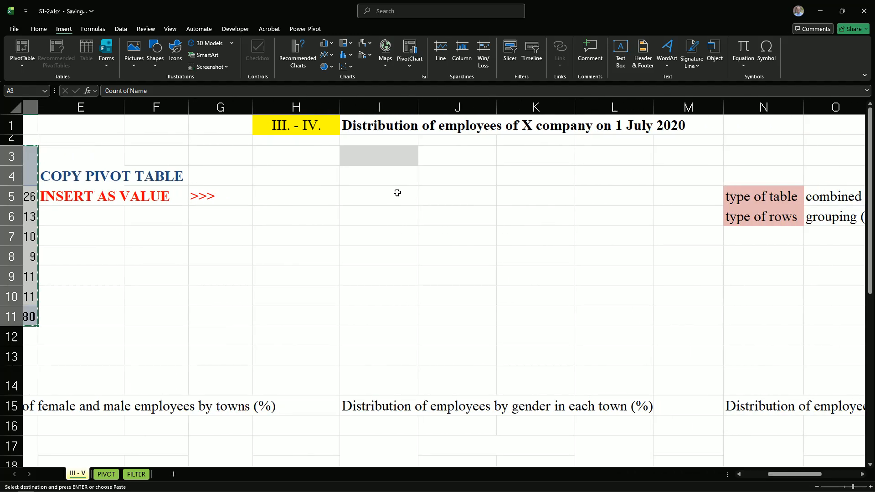
pyautogui.click(351, 154)
pyautogui.rightClick(351, 153)
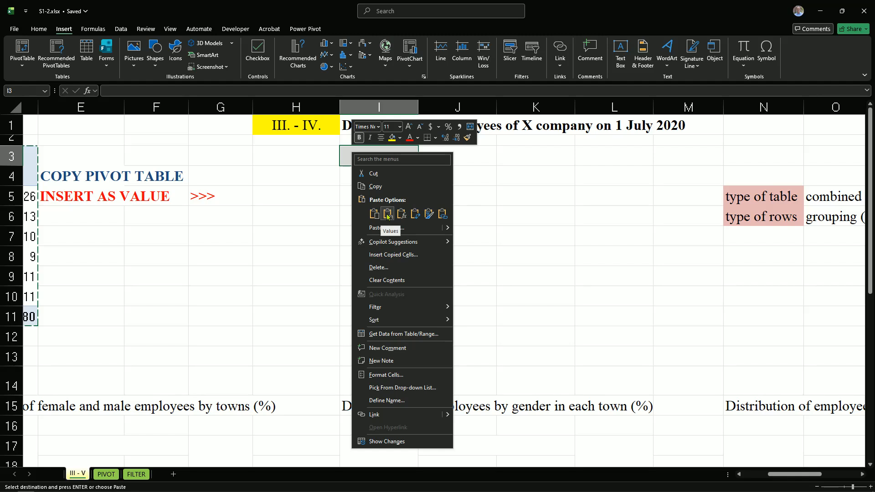
pyautogui.click(387, 215)
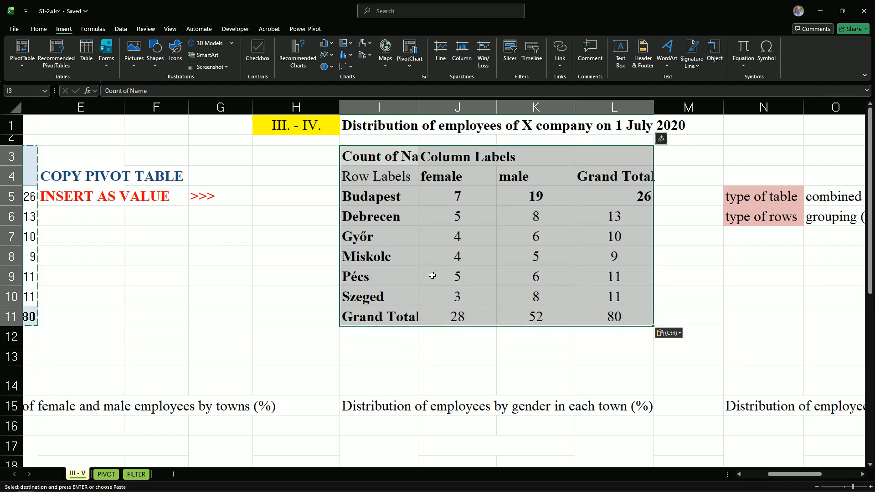
pyautogui.click(418, 252)
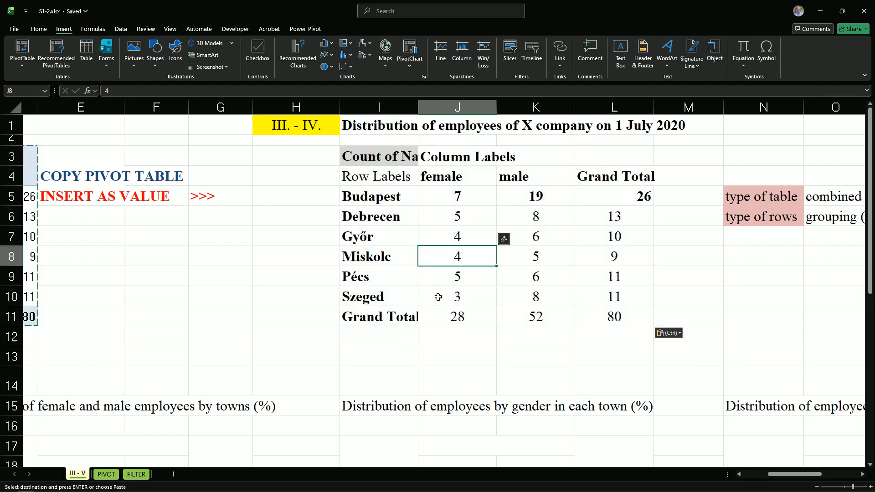
# Apply all borders to the pasted table in I3:L11
pyautogui.moveTo(359, 157); pyautogui.dragTo(635, 323)
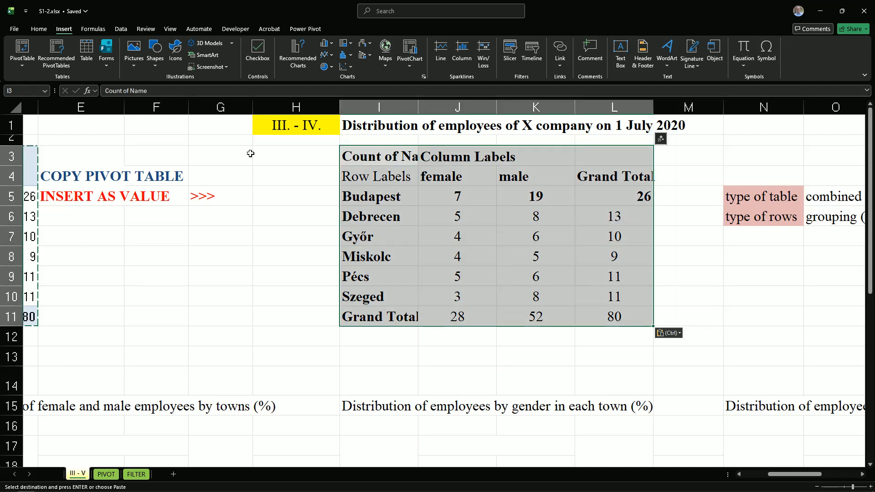
pyautogui.click(37, 30)
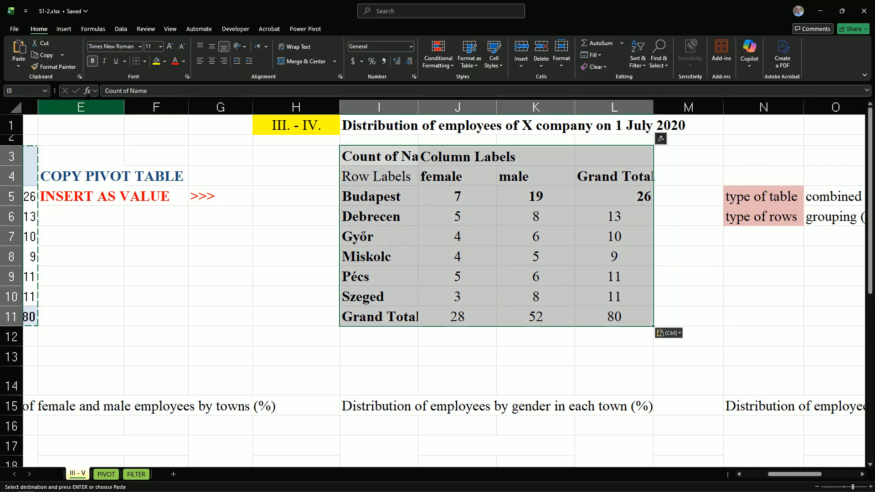
pyautogui.click(145, 62)
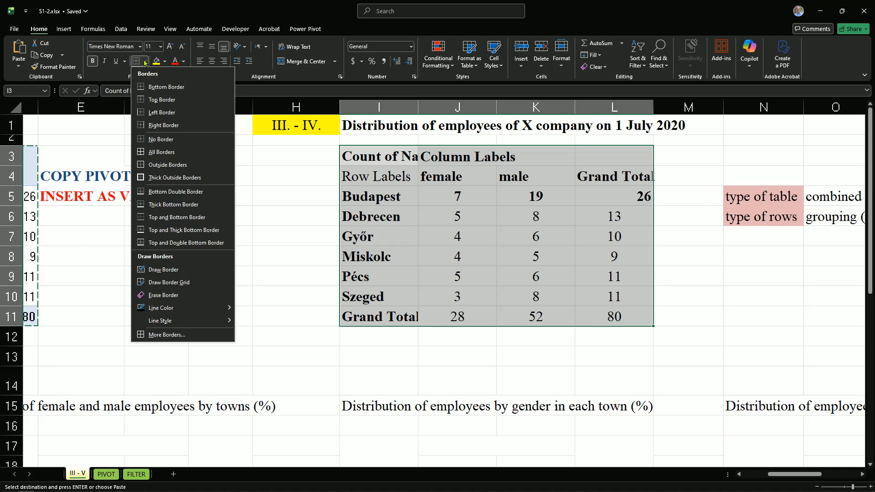
pyautogui.click(153, 152)
pyautogui.click(489, 241)
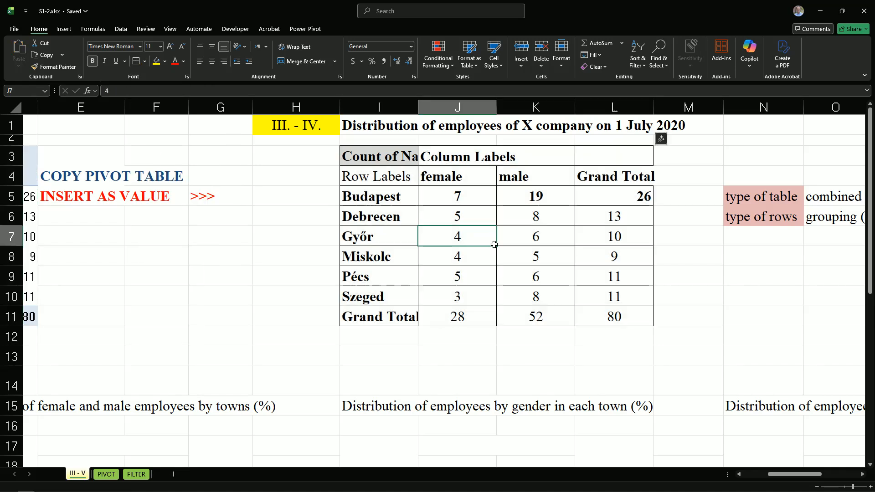
# Center the cells J4:L11 horizontally and remove bold formatting from the figures in J5:L11
pyautogui.click(442, 190)
pyautogui.moveTo(442, 183); pyautogui.dragTo(598, 315)
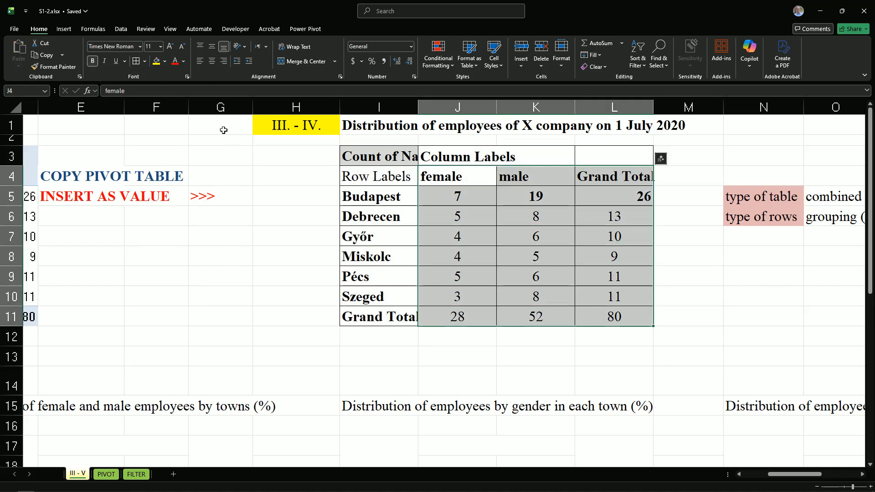
pyautogui.click(212, 62)
pyautogui.moveTo(451, 197); pyautogui.dragTo(606, 316)
pyautogui.click(93, 61)
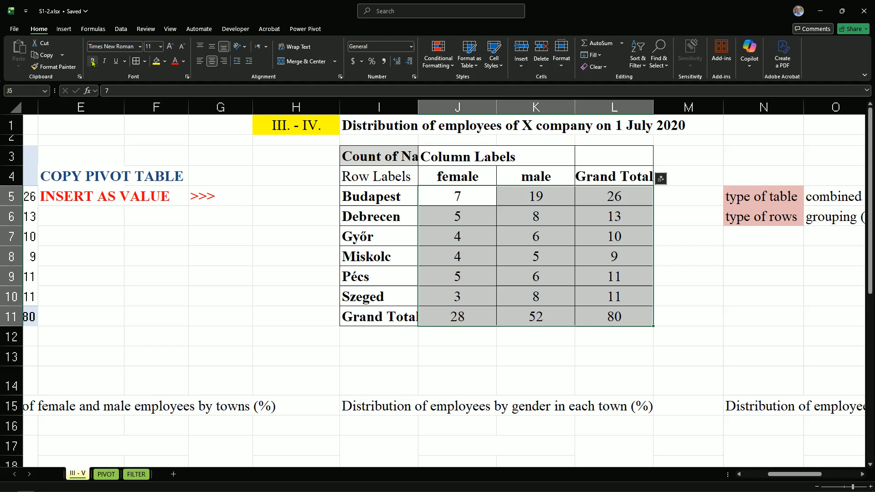
pyautogui.click(503, 229)
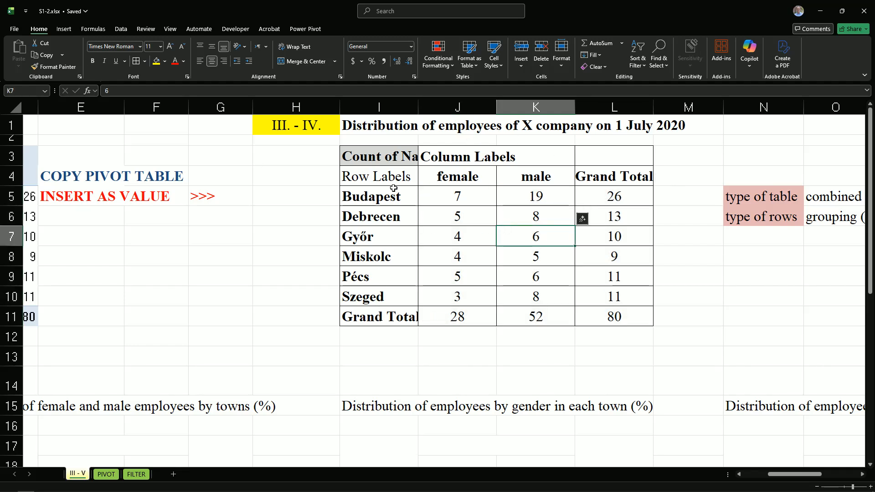
# Merge and center cells I3:I4 and enter the heading Town in the merged cell
pyautogui.moveTo(365, 155); pyautogui.dragTo(367, 180)
pyautogui.click(304, 61)
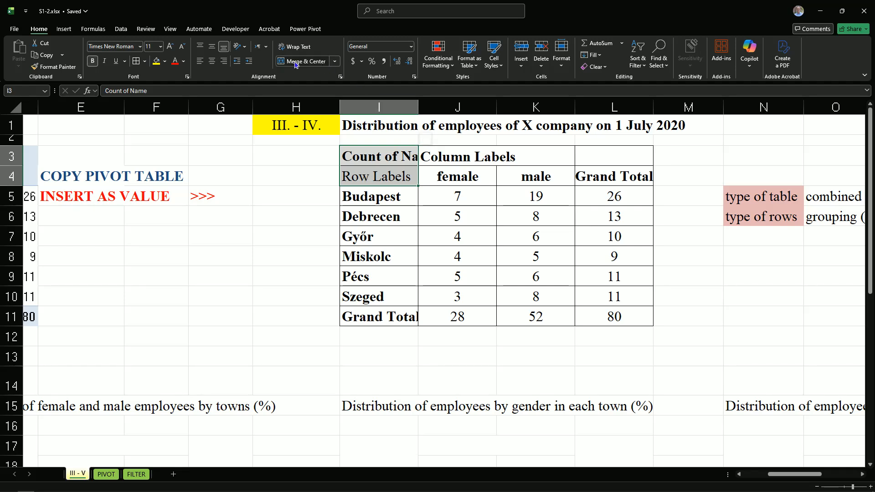
pyautogui.press('Return')
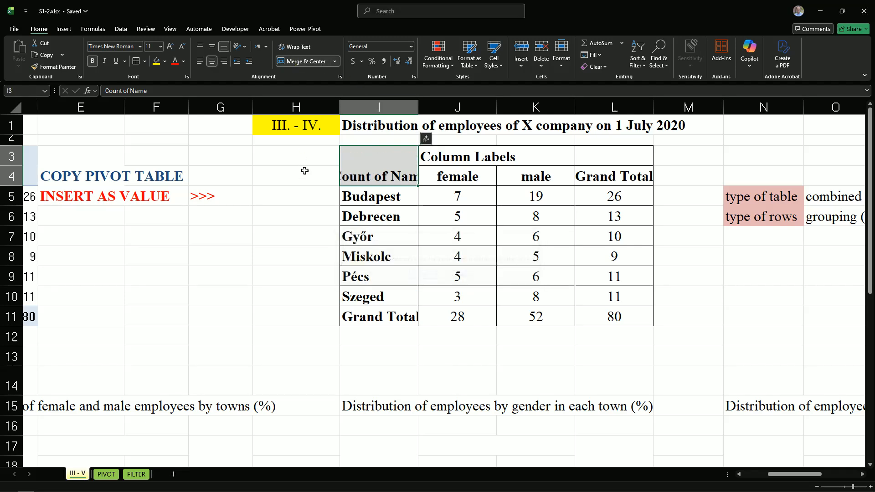
pyautogui.write('Town')
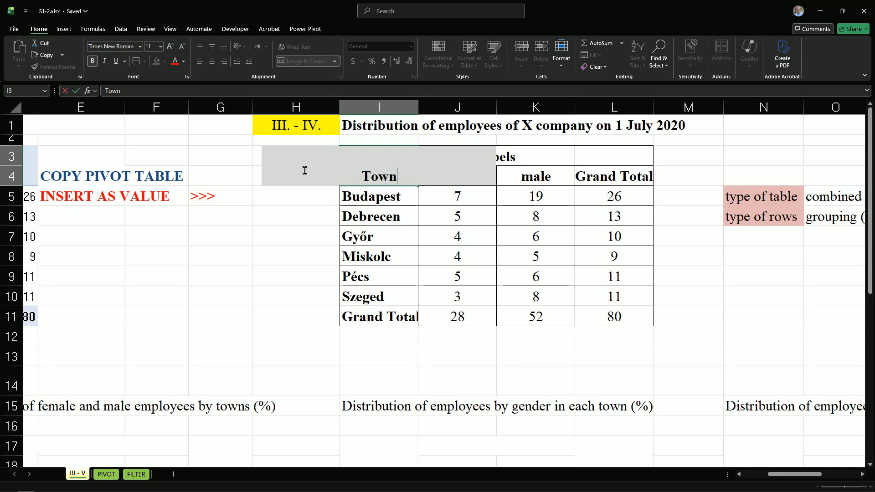
pyautogui.press('Return')
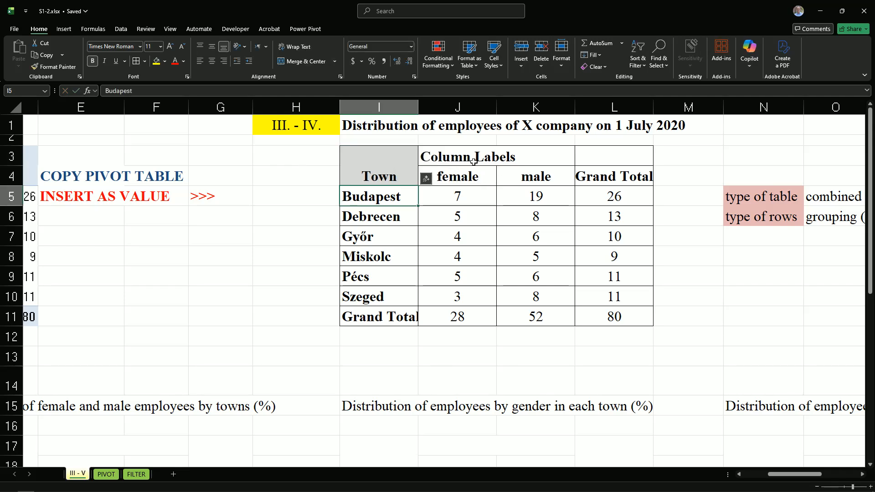
# Merge and center cells J3:K3 and replace the Column Labels heading with Gender
pyautogui.moveTo(444, 156); pyautogui.dragTo(543, 159)
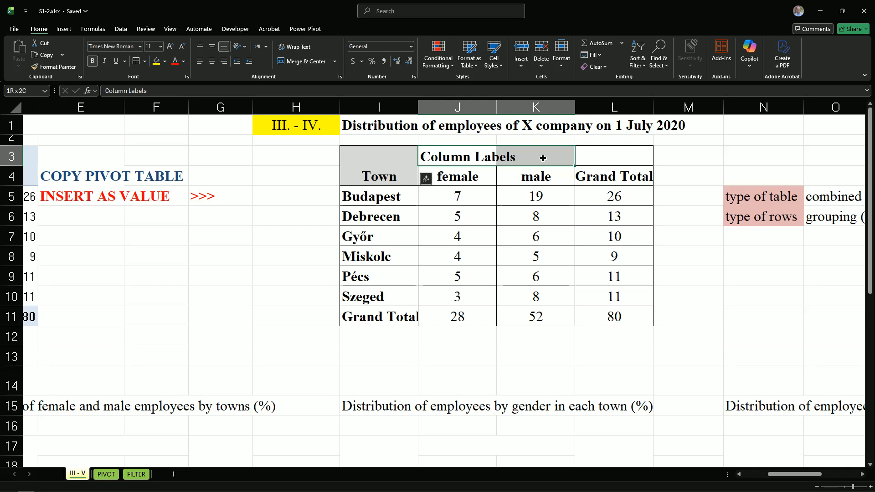
pyautogui.click(302, 61)
pyautogui.write('G')
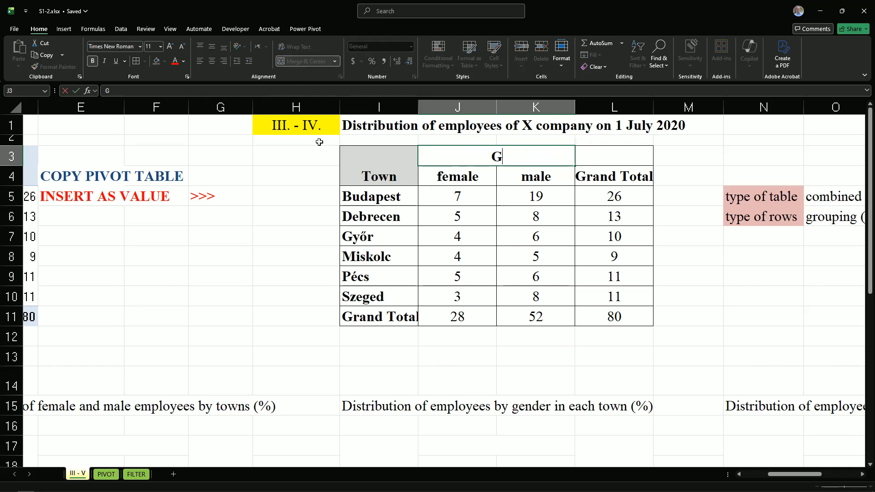
pyautogui.write('ender')
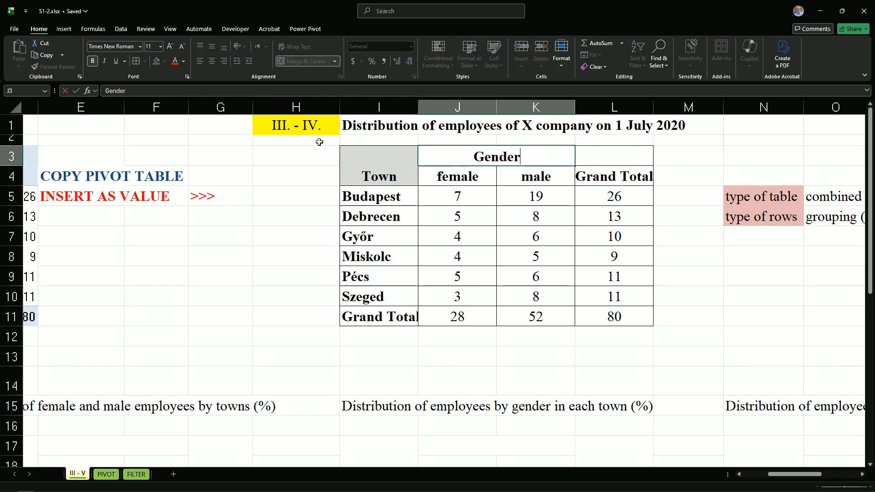
# Merge and center cells L3:L4, middle-align the merged cell and shorten its heading to Total
pyautogui.moveTo(620, 150); pyautogui.dragTo(607, 178)
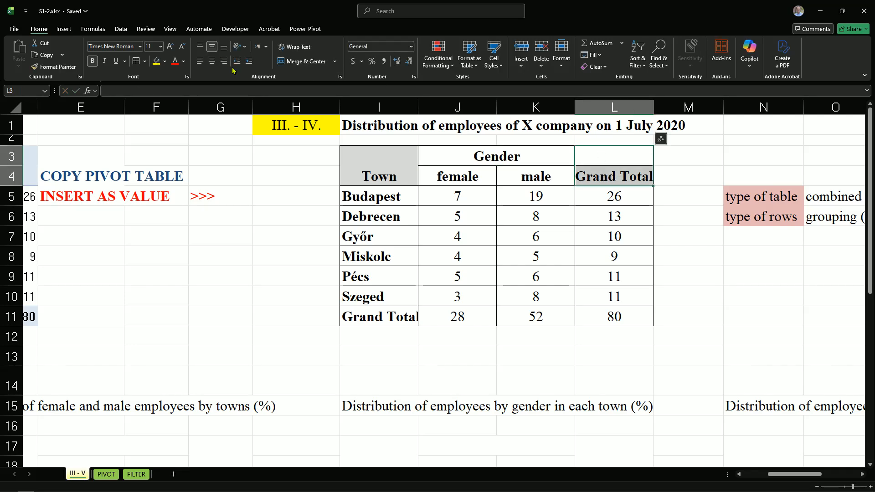
pyautogui.click(300, 61)
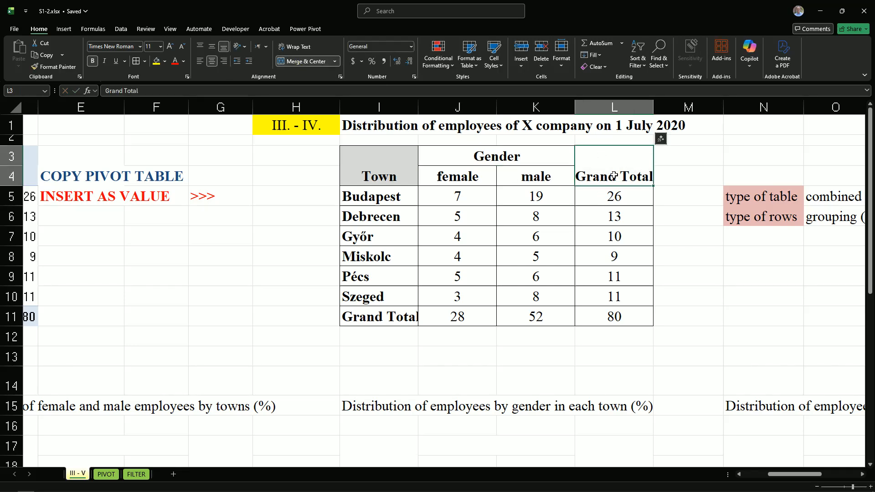
pyautogui.click(212, 46)
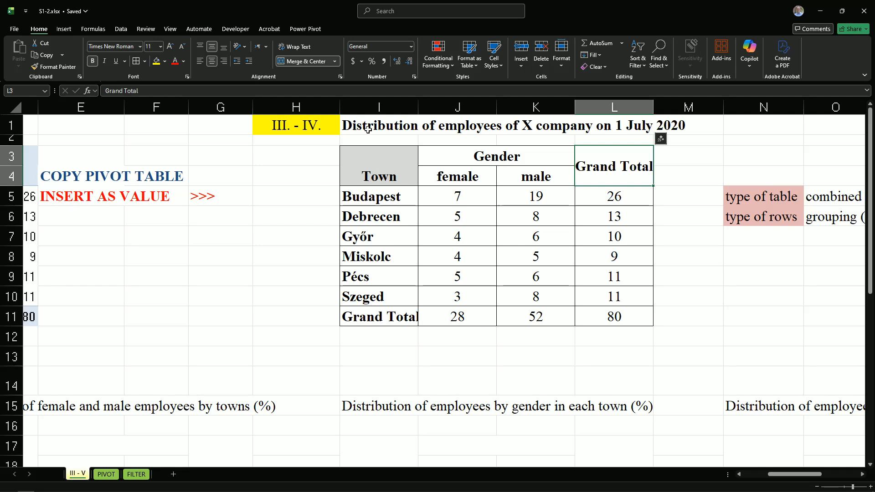
pyautogui.doubleClick(612, 163)
pyautogui.moveTo(616, 165); pyautogui.dragTo(577, 167)
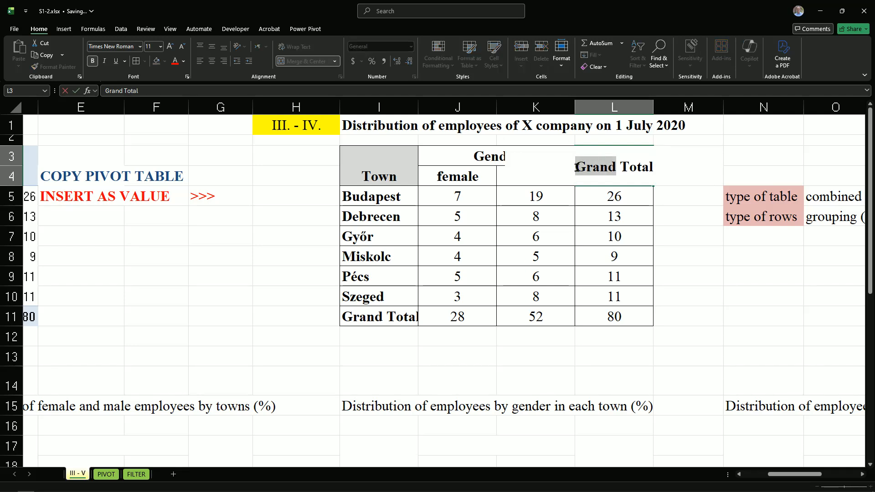
pyautogui.press('Delete')
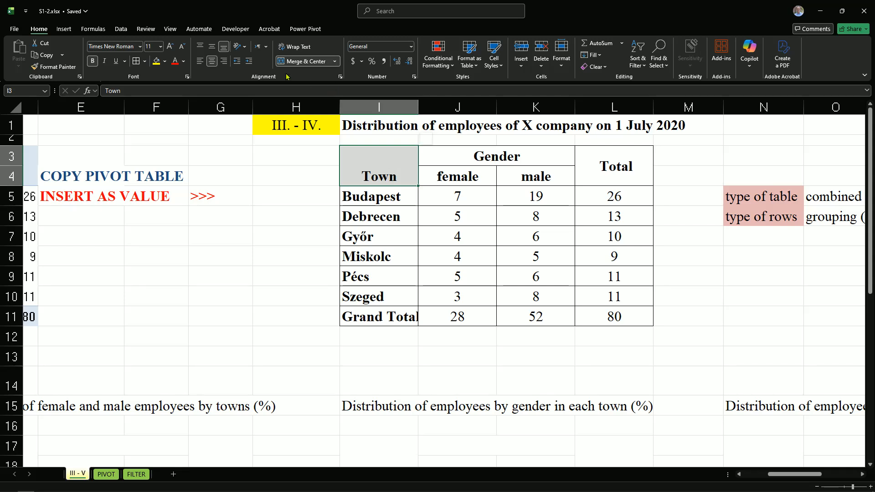
# Middle-align the Town heading and shorten the row label in I11 to Total
pyautogui.click(212, 46)
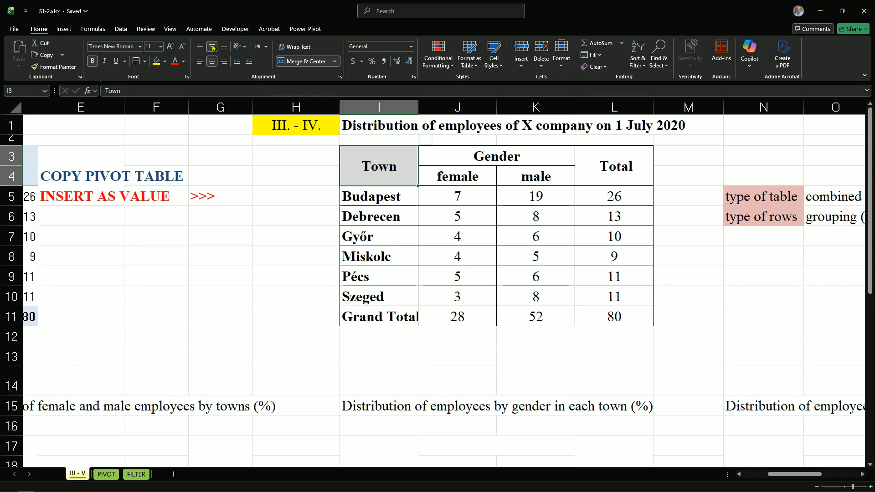
pyautogui.doubleClick(387, 316)
pyautogui.moveTo(387, 316); pyautogui.dragTo(338, 319)
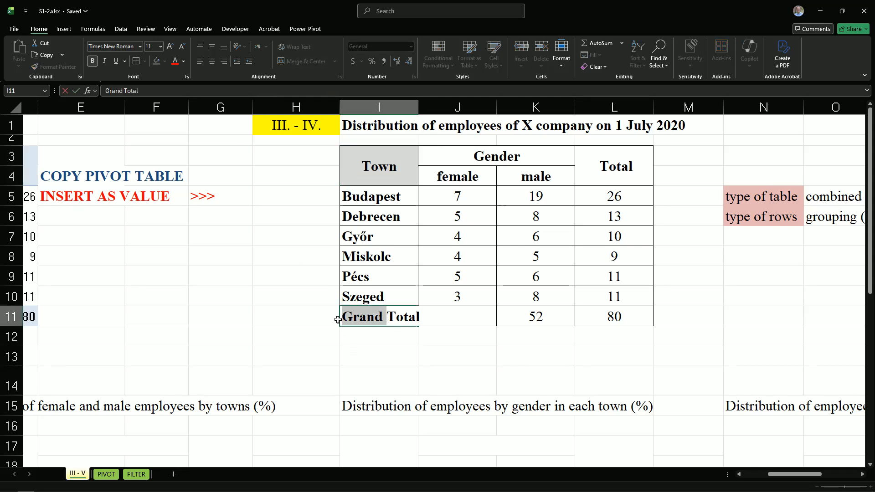
pyautogui.press('Delete')
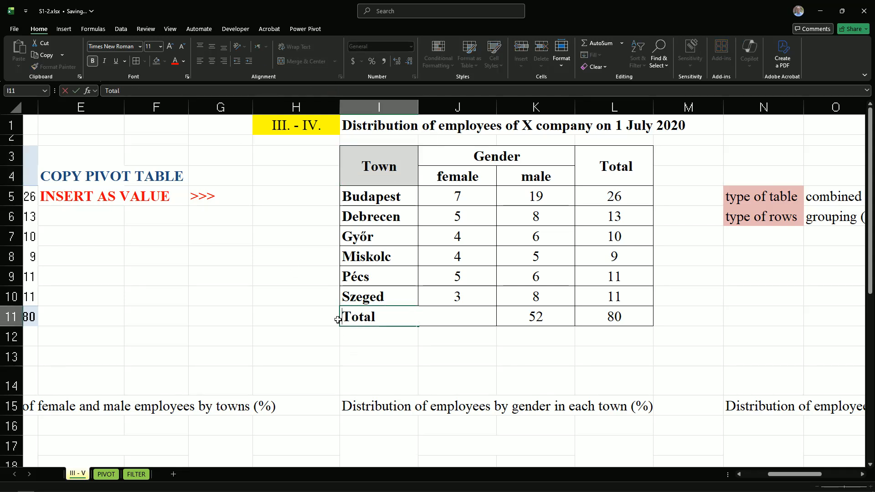
pyautogui.click(483, 368)
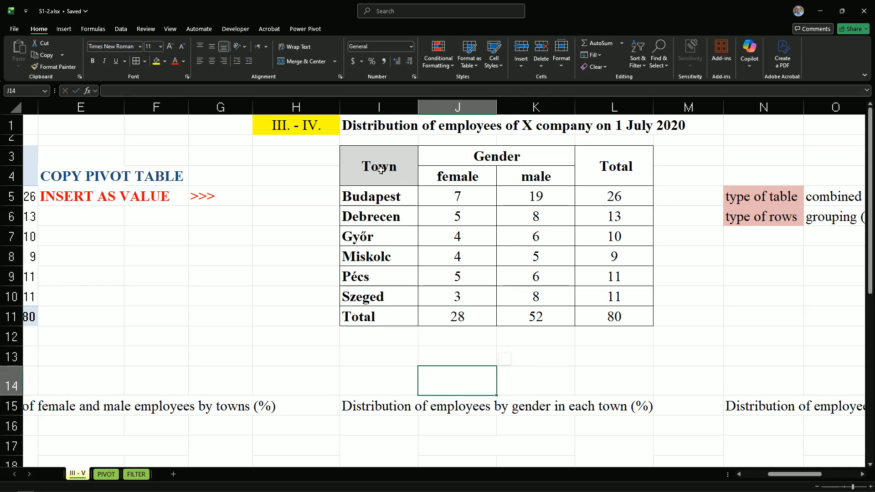
# Check the task list on the PIVOT sheet, then copy the table I3:L11 on III - V and paste it at D17
pyautogui.hotkey('ctrl', 'pagedown')
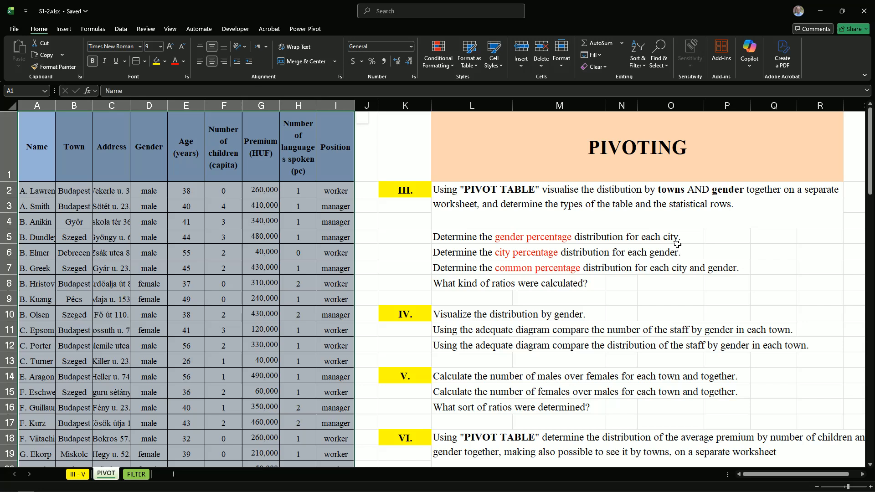
pyautogui.click(77, 475)
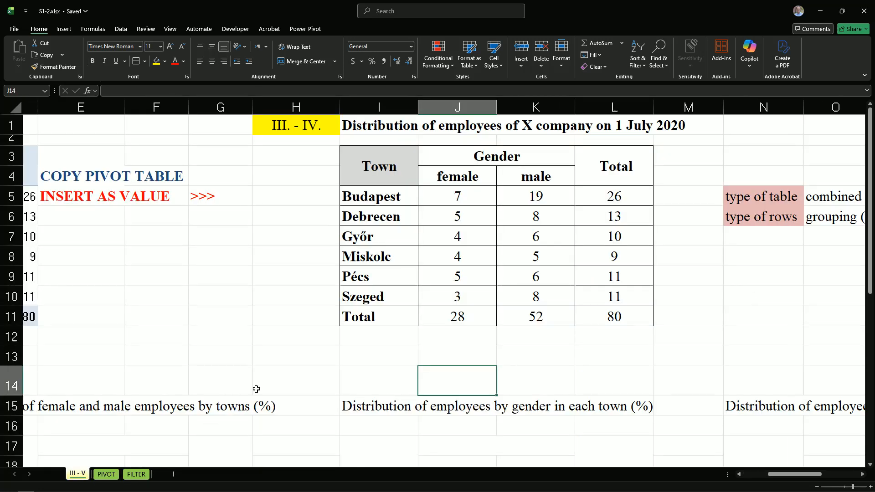
pyautogui.click(378, 161)
pyautogui.moveTo(378, 161); pyautogui.dragTo(601, 313)
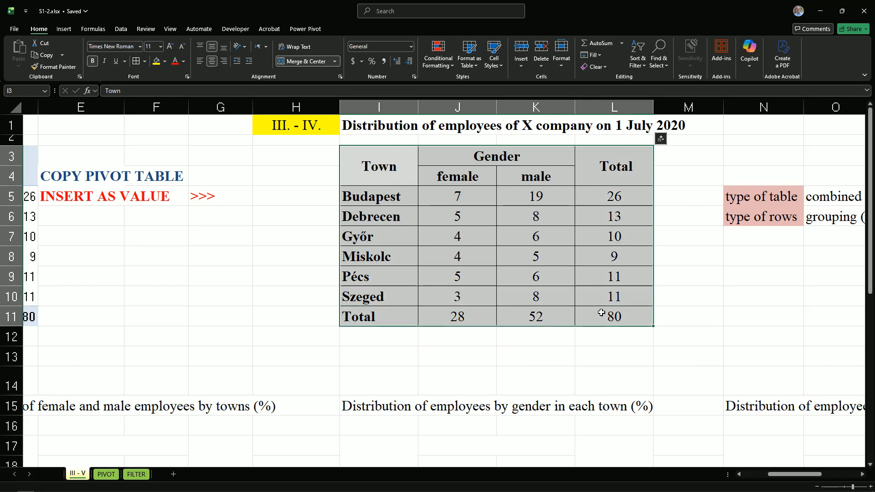
pyautogui.hotkey('ctrl', 'c')
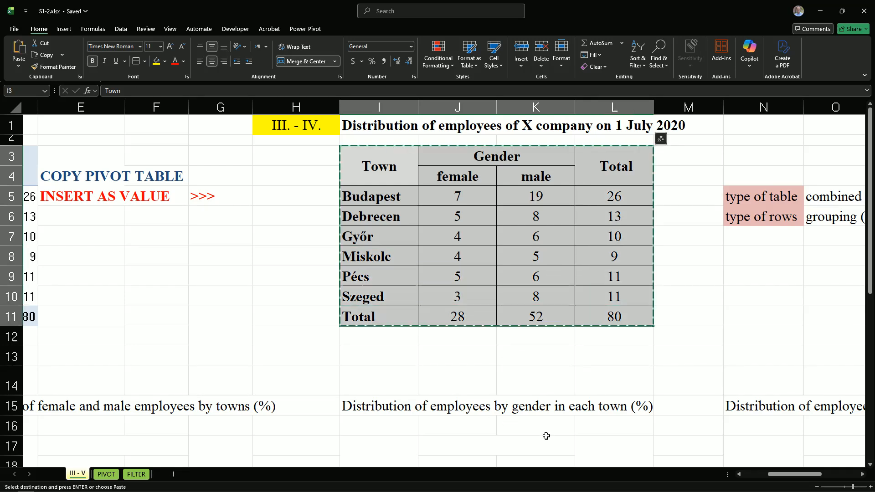
pyautogui.moveTo(767, 474)
pyautogui.mouseDown()
pyautogui.moveTo(722, 480)
pyautogui.moveTo(768, 475)
pyautogui.mouseUp()
pyautogui.scroll(-1, 477, 443)
pyautogui.scroll(-2, 477, 443)
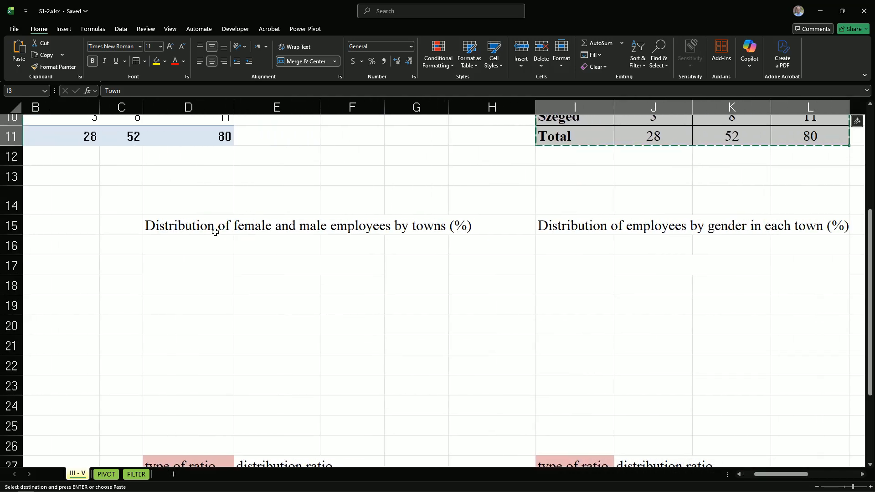
pyautogui.click(178, 270)
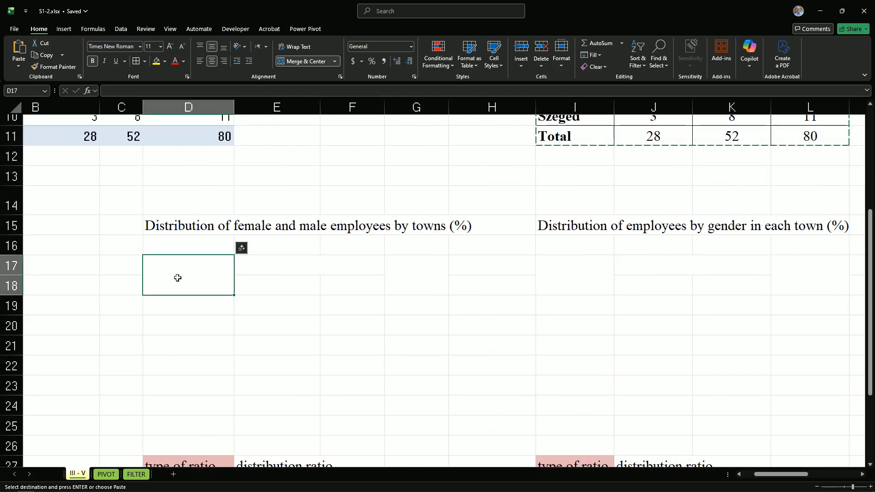
pyautogui.hotkey('ctrl', 'v')
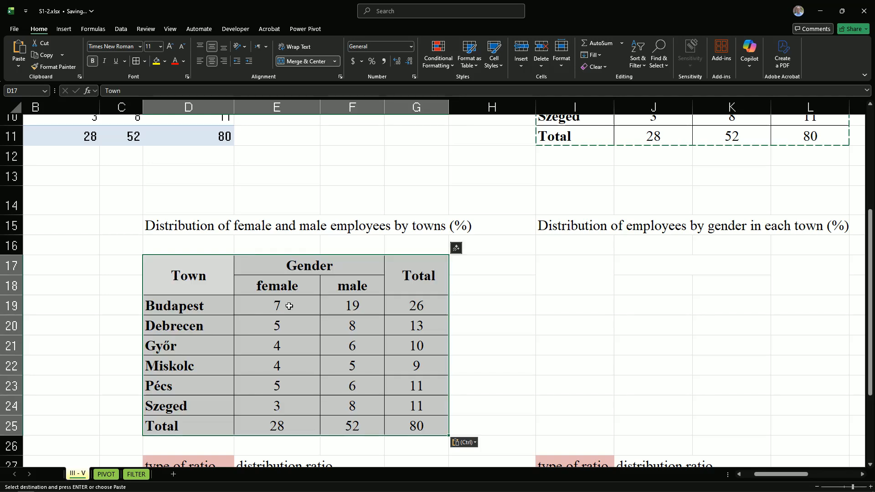
# Clear the figures in E19:G25 of the copied table, keeping its headings and borders
pyautogui.click(287, 308)
pyautogui.moveTo(323, 313); pyautogui.dragTo(409, 422)
pyautogui.press('Delete')
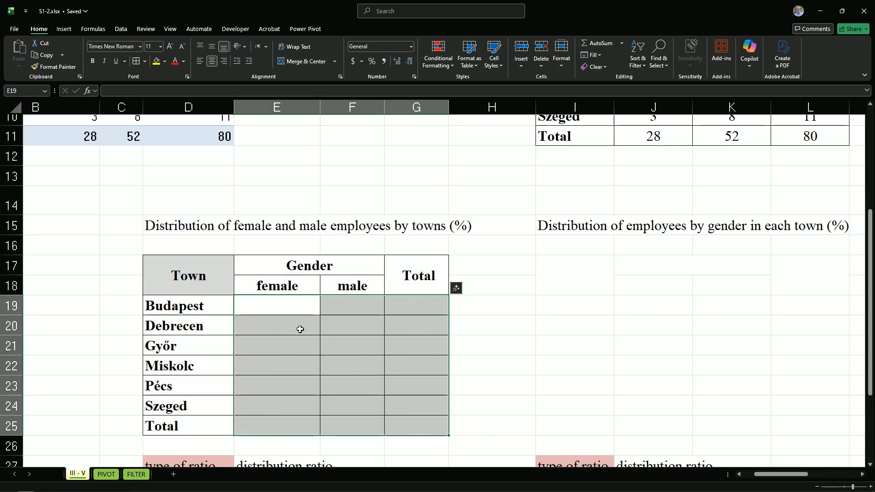
pyautogui.click(254, 306)
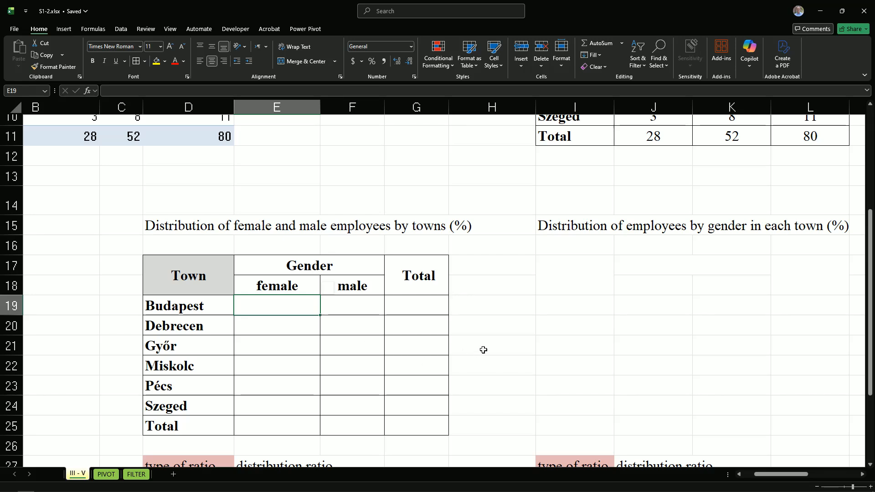
# Bring the count table in I3:L11 and the empty table starting at D17 into view together
pyautogui.scroll(1, 589, 224)
pyautogui.scroll(2, 639, 383)
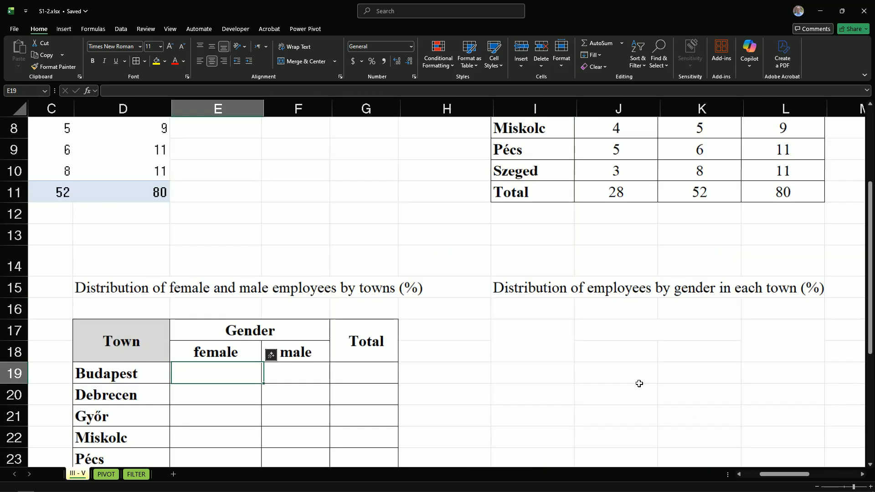
pyautogui.scroll(-3, 639, 384)
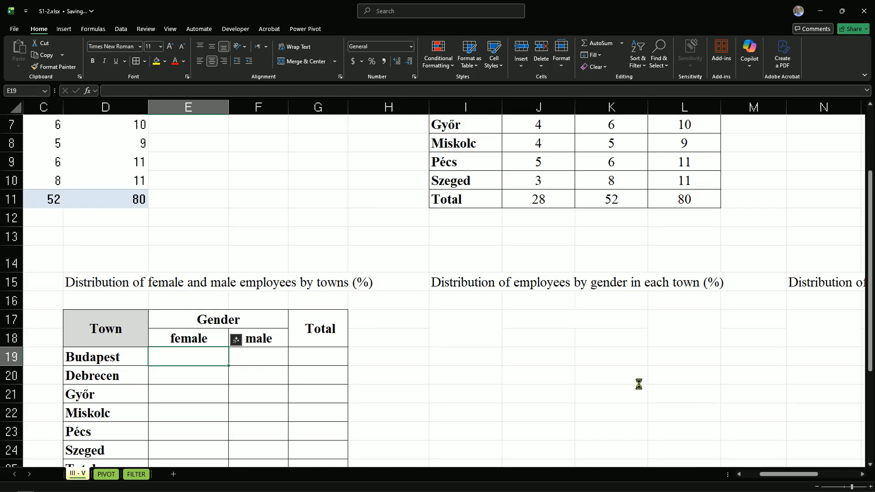
pyautogui.scroll(-1, 639, 384)
pyautogui.scroll(1, 606, 376)
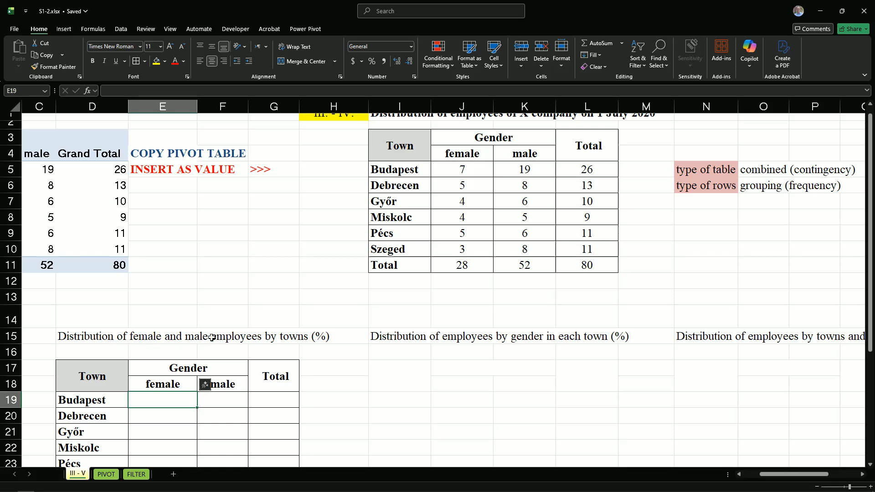
pyautogui.scroll(-1, 368, 411)
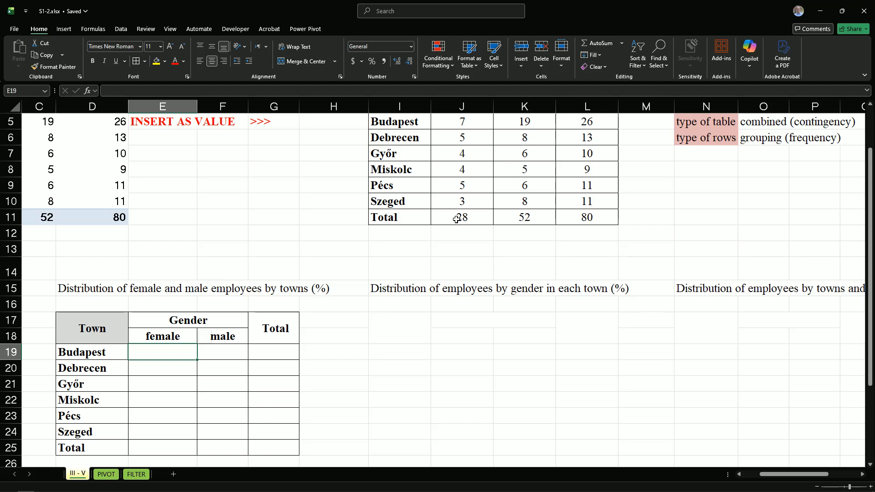
pyautogui.scroll(1, 468, 240)
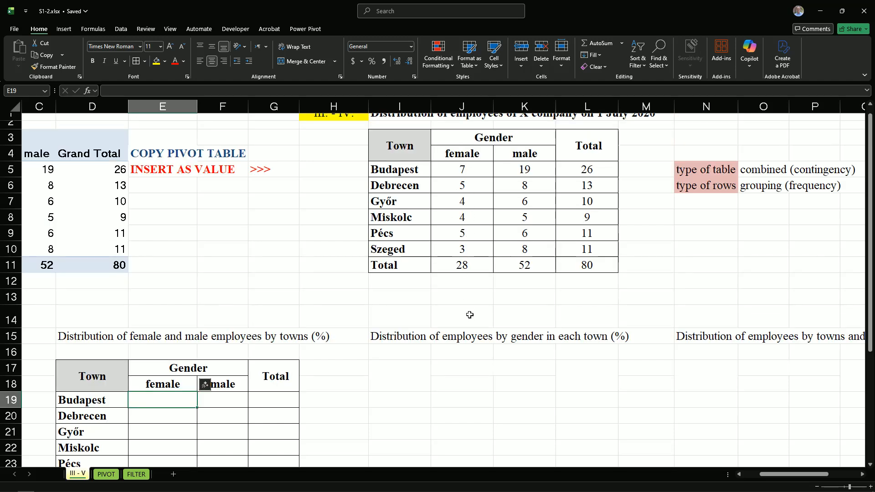
pyautogui.scroll(-2, 470, 314)
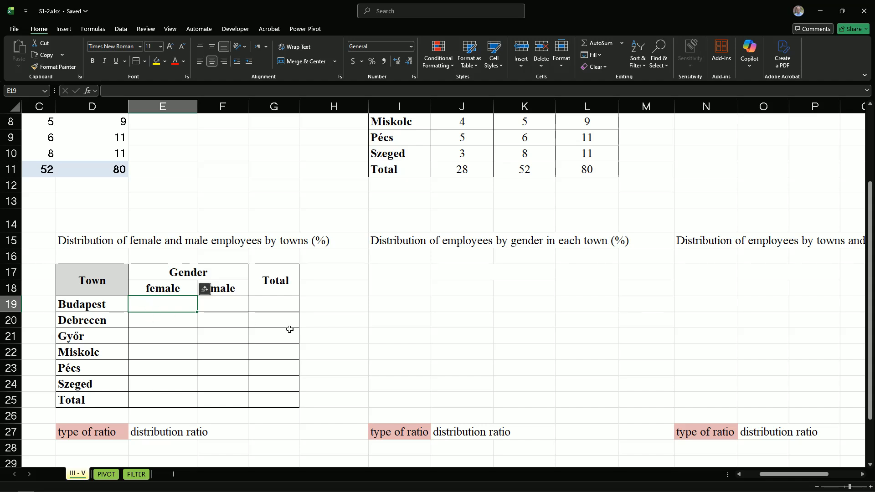
pyautogui.scroll(2, 430, 328)
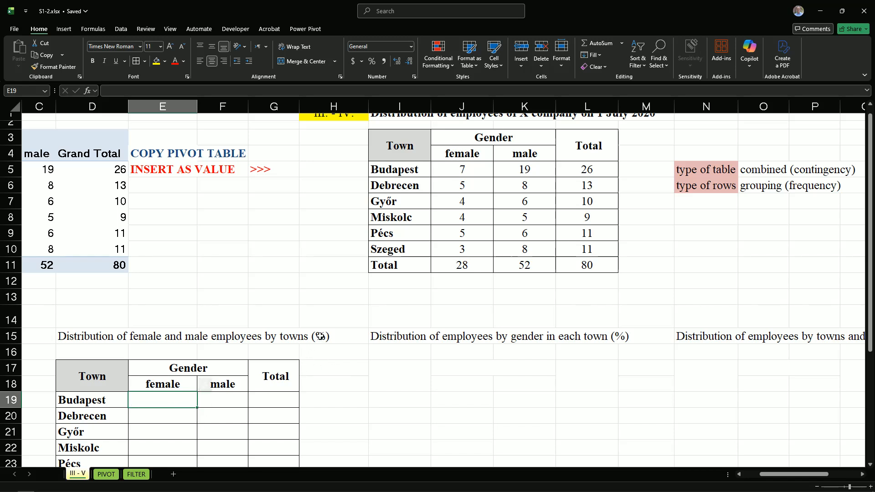
pyautogui.doubleClick(320, 338)
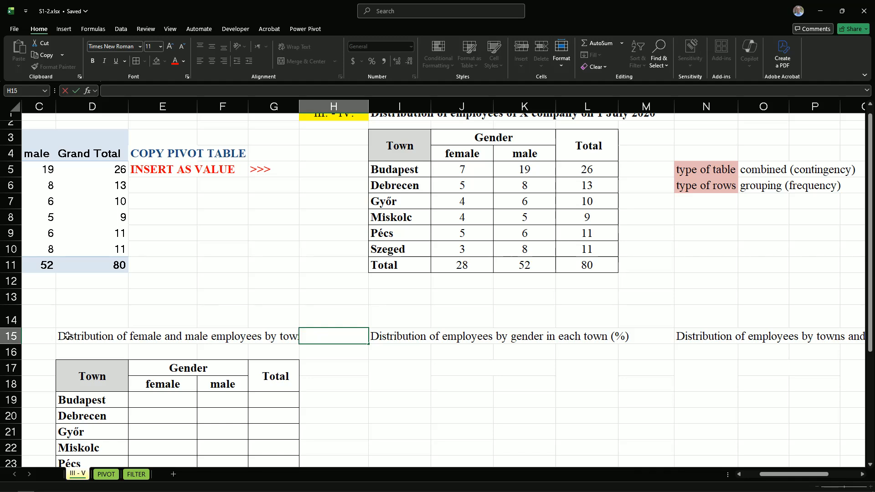
pyautogui.click(95, 340)
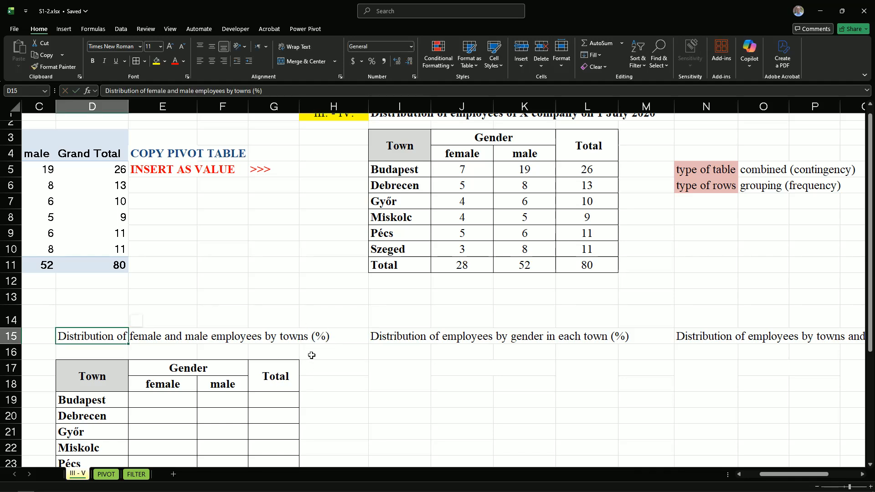
# Enter the formula =J5/J$11 in E19 for Budapest's share of female employees, fixing the total's row reference
pyautogui.click(155, 401)
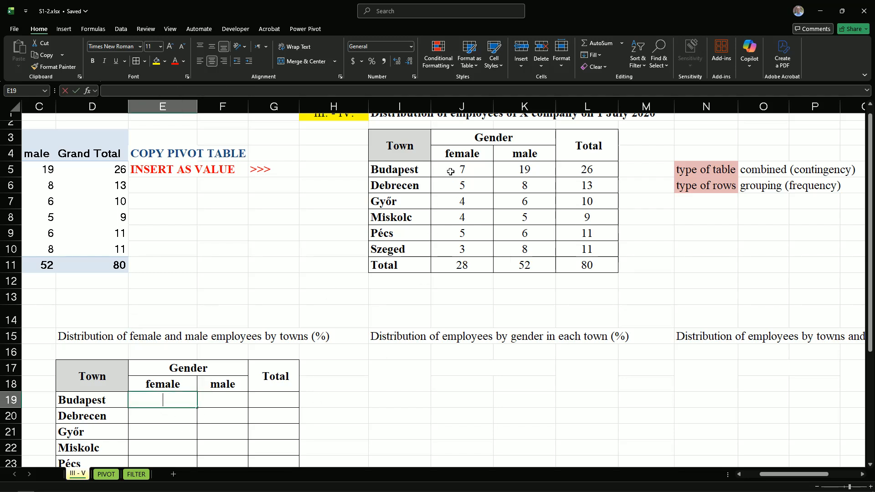
pyautogui.write('=')
pyautogui.click(450, 172)
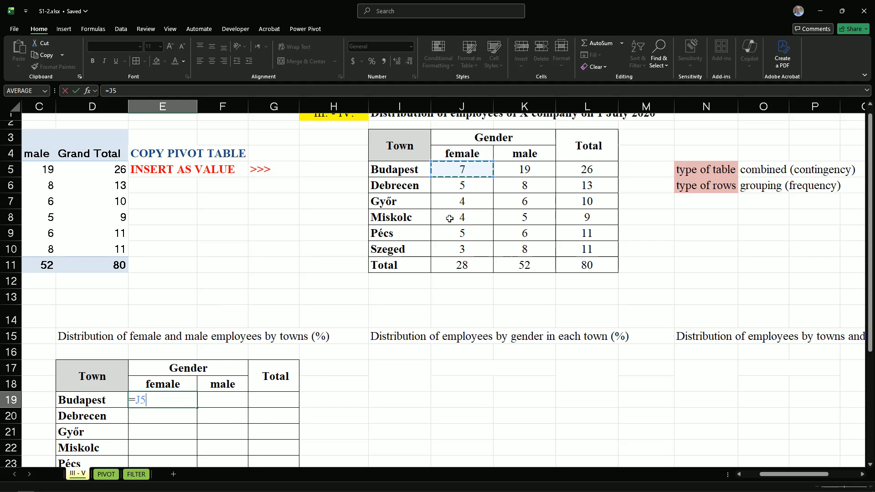
pyautogui.write('/')
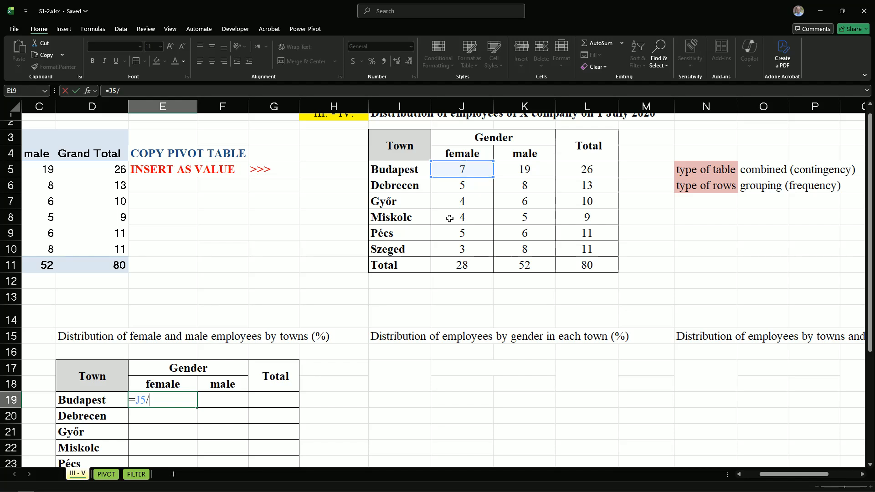
pyautogui.click(454, 265)
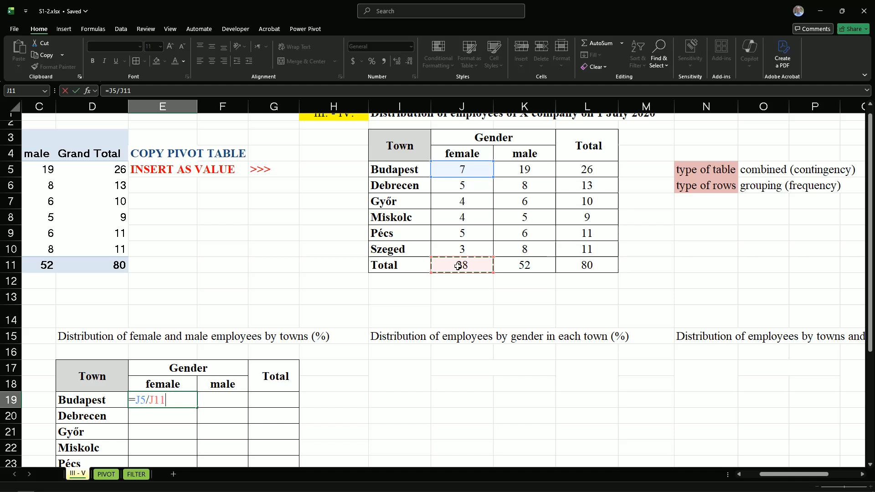
pyautogui.click(155, 399)
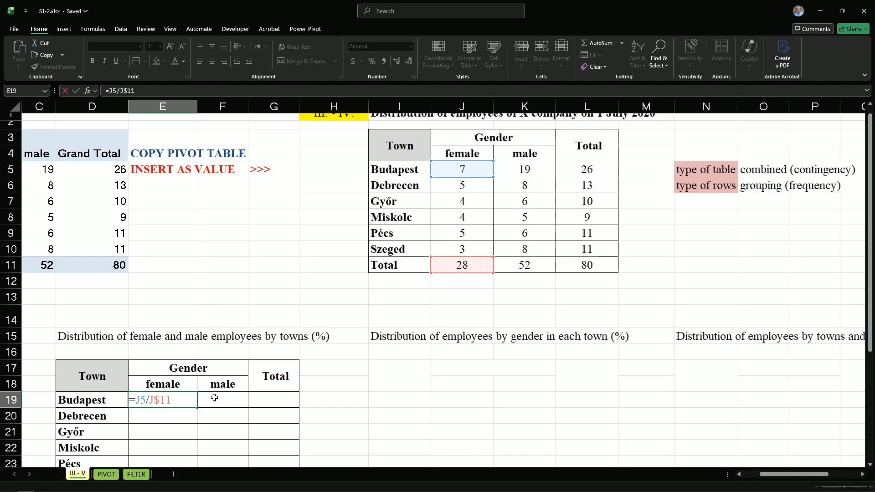
pyautogui.write('$')
pyautogui.press('Return')
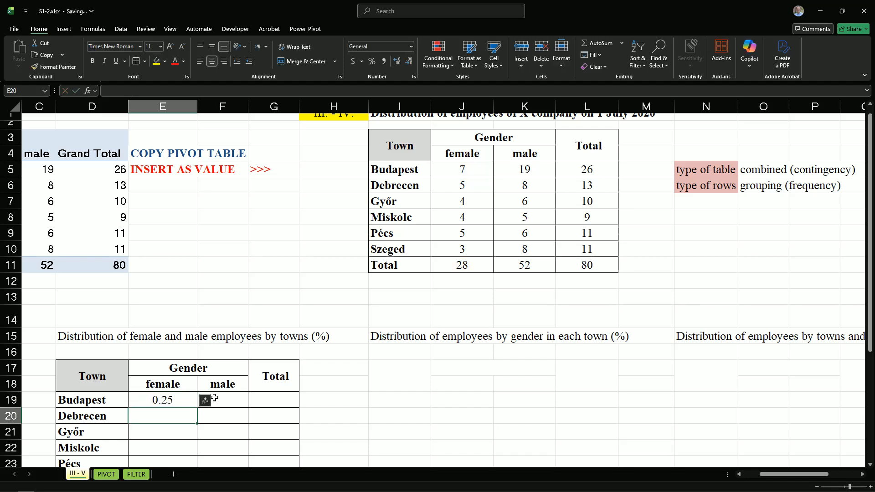
# Format E19 as a percentage with two decimal places and check its formula
pyautogui.click(159, 400)
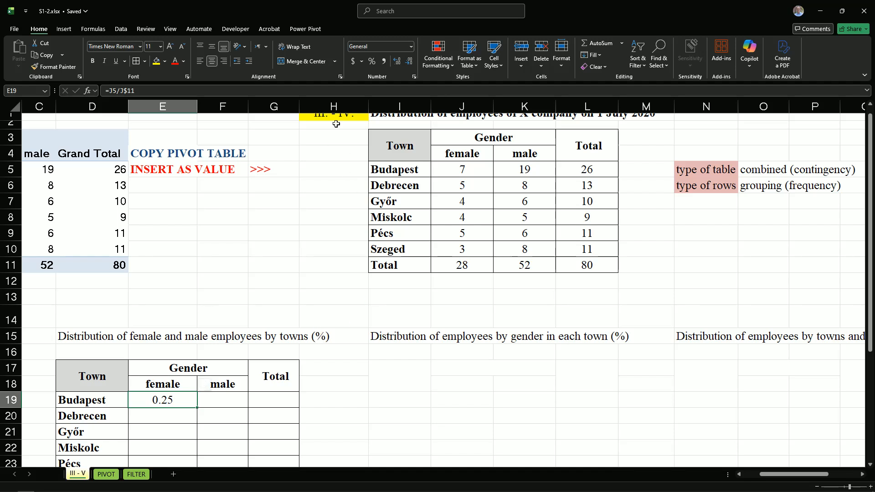
pyautogui.click(372, 61)
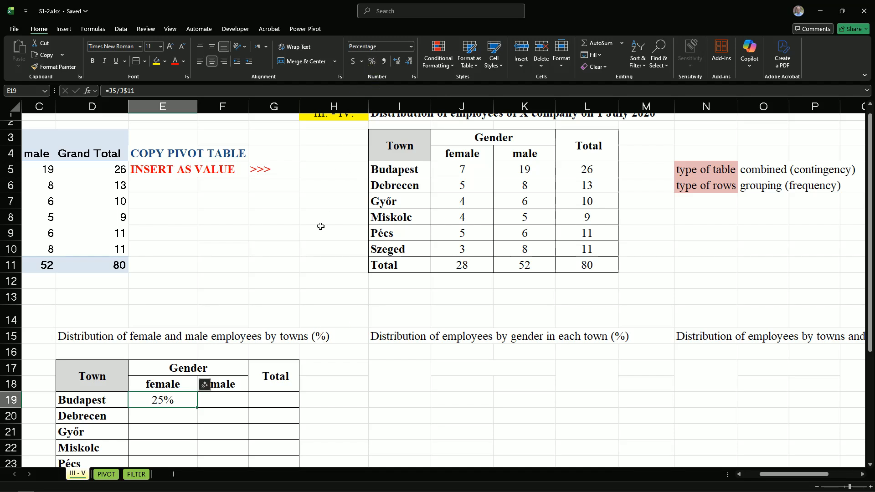
pyautogui.click(397, 61)
pyautogui.click(397, 61)
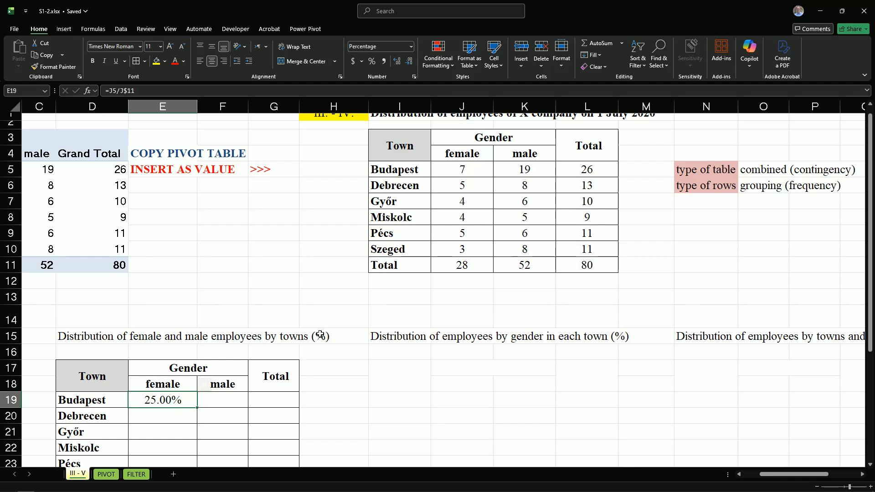
pyautogui.doubleClick(171, 401)
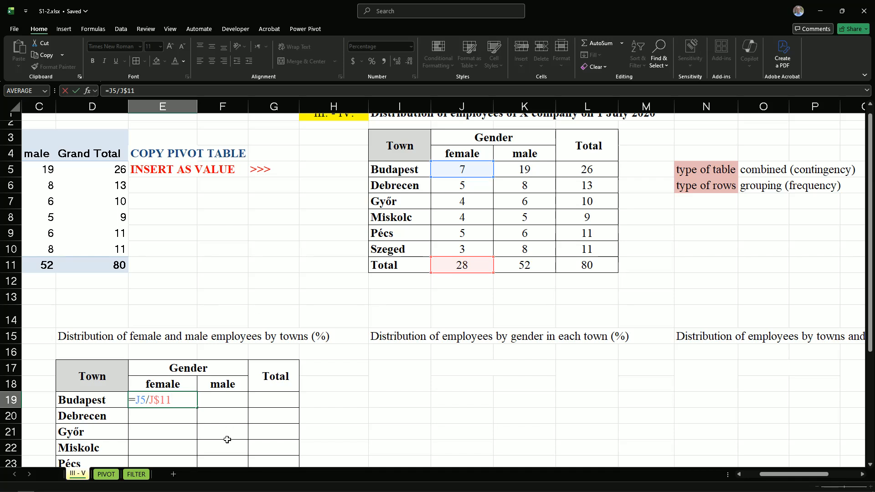
pyautogui.hotkey('ctrl', 'Return')
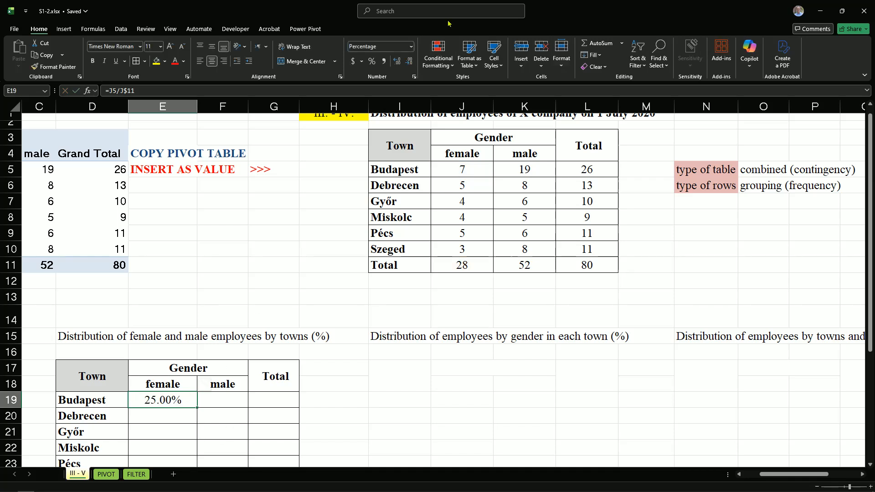
# Apply the Number format to E19 and extend its formula to =100*J5/J$11
pyautogui.click(411, 47)
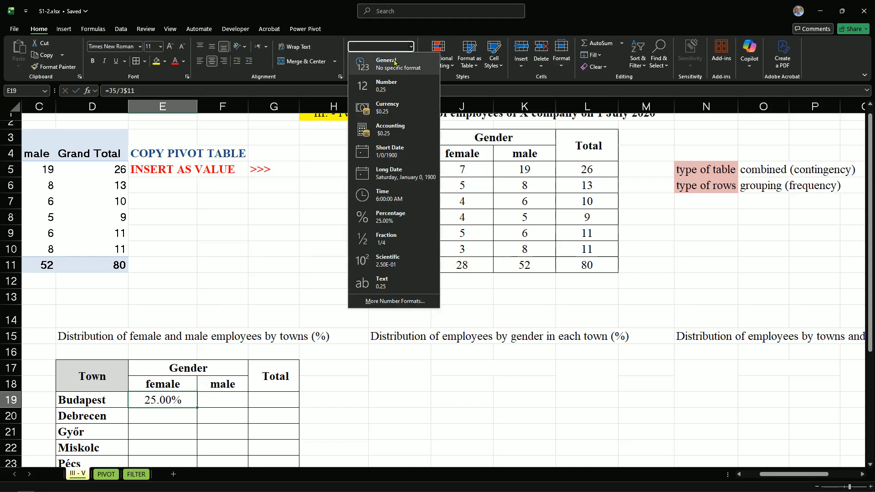
pyautogui.click(384, 86)
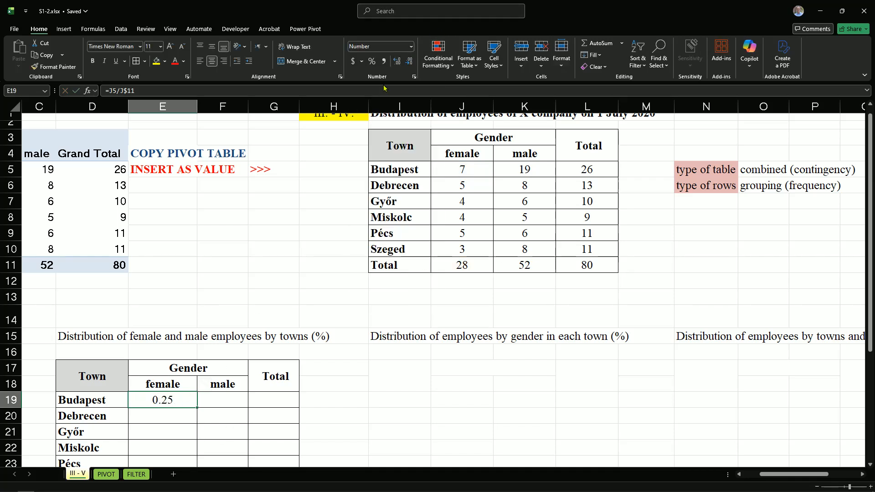
pyautogui.doubleClick(161, 403)
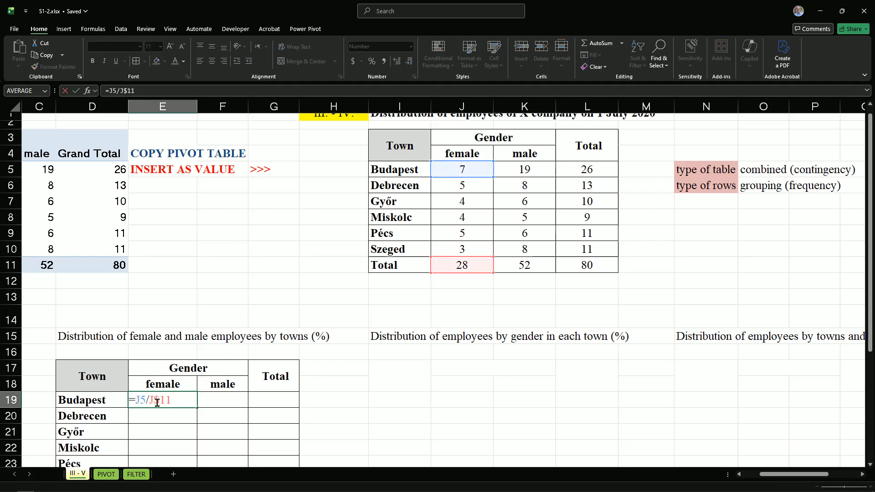
pyautogui.write('100')
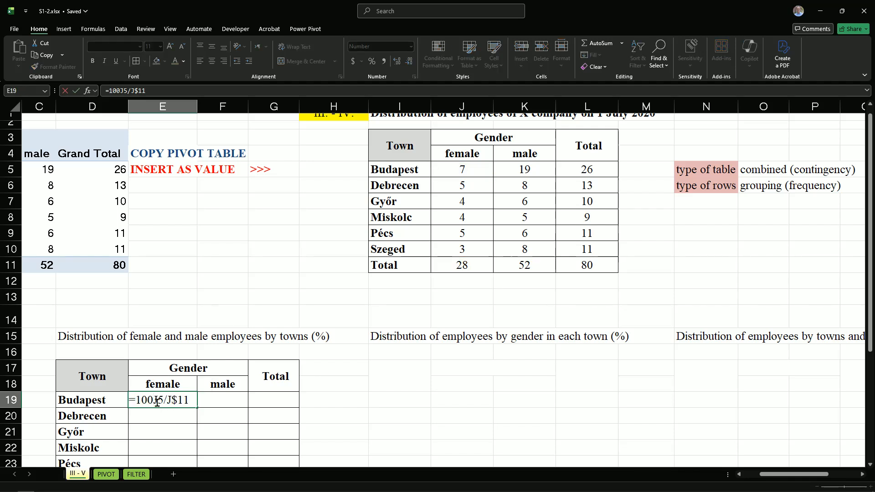
pyautogui.write('*')
pyautogui.press('Return')
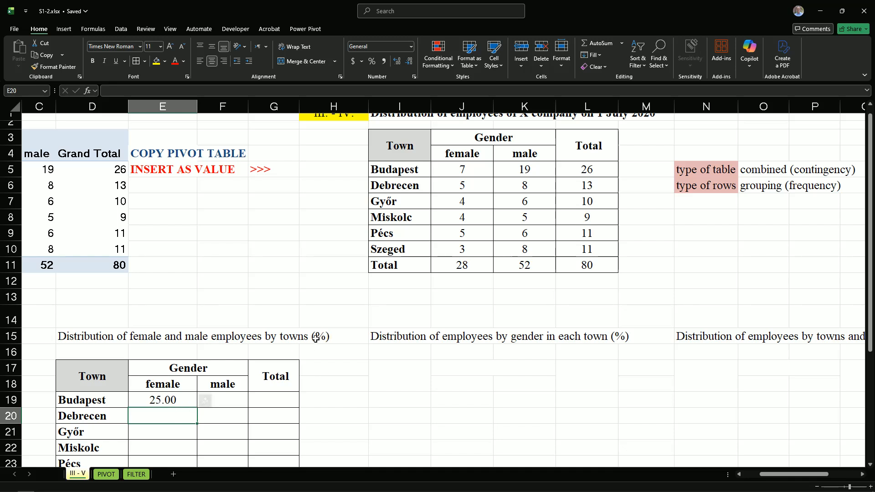
# Fill the E19 formula across to G19 and down through the Total row, then check the formula in E25
pyautogui.click(169, 398)
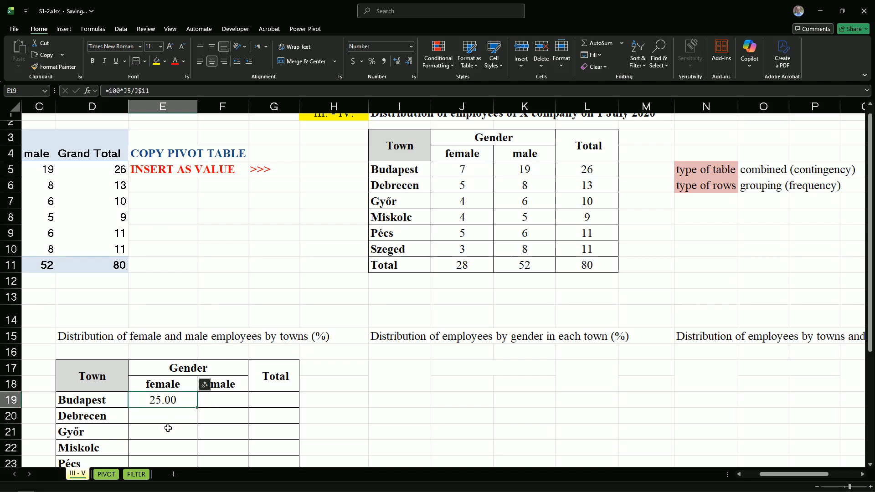
pyautogui.moveTo(197, 408); pyautogui.dragTo(270, 414)
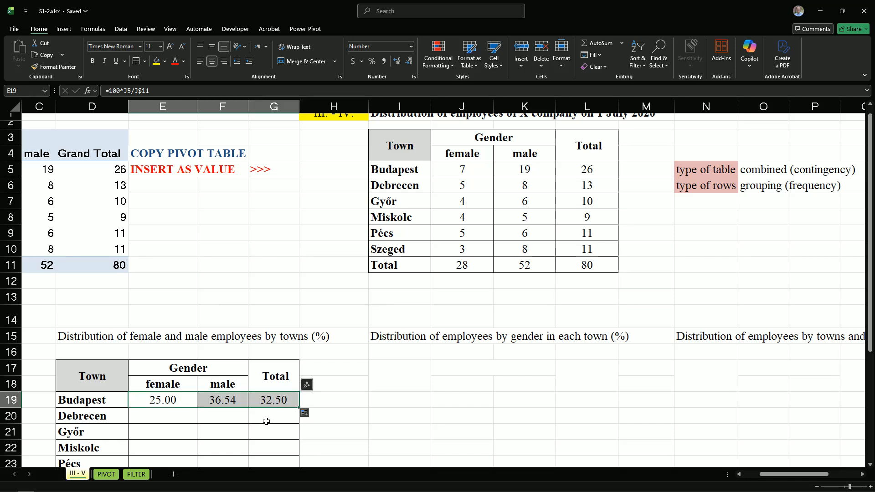
pyautogui.scroll(-2, 267, 421)
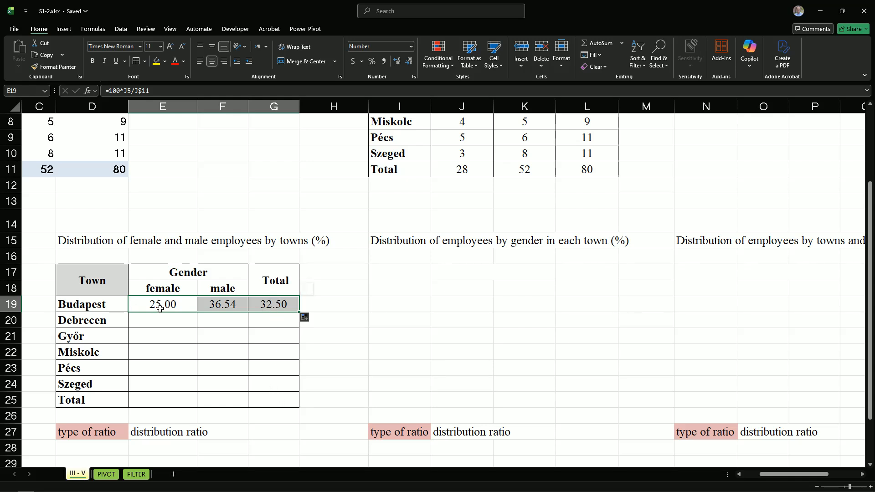
pyautogui.moveTo(299, 311); pyautogui.dragTo(298, 413)
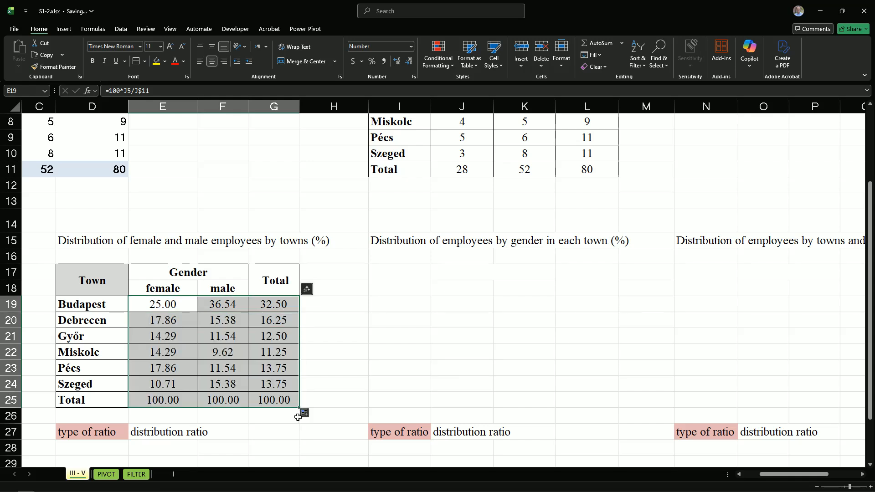
pyautogui.click(155, 403)
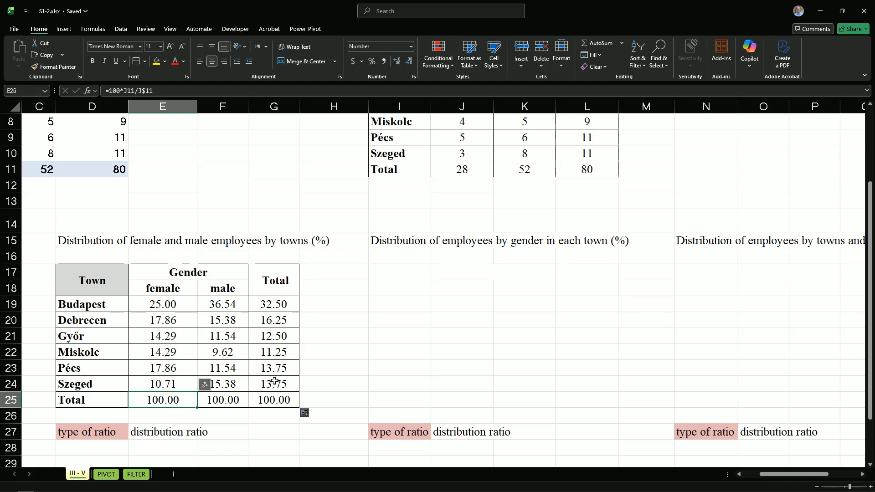
# Copy the count table I3:L11 and paste it at I17 under the title for distribution by gender in each town
pyautogui.scroll(3, 552, 403)
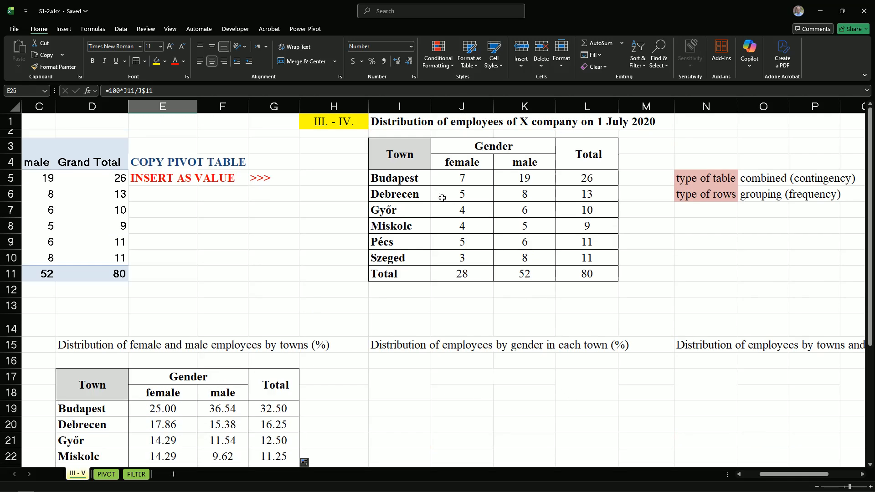
pyautogui.moveTo(399, 153); pyautogui.dragTo(590, 271)
pyautogui.hotkey('ctrl', 'c')
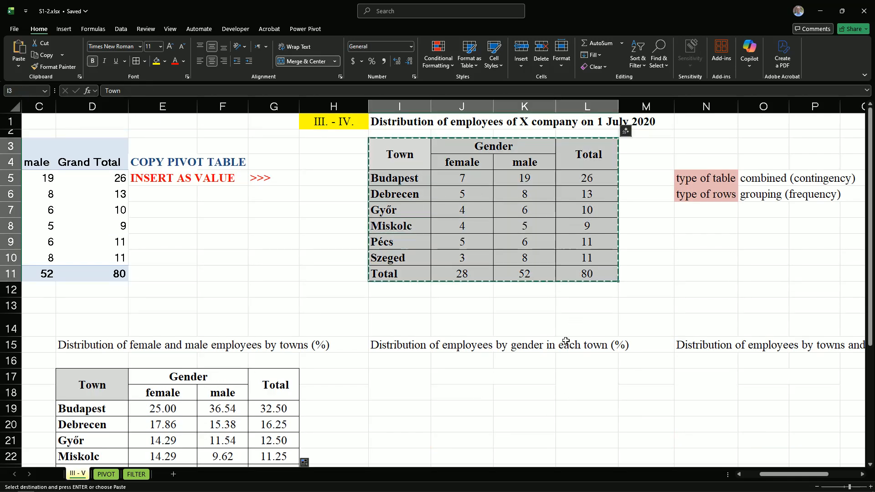
pyautogui.scroll(-3, 560, 351)
pyautogui.click(386, 238)
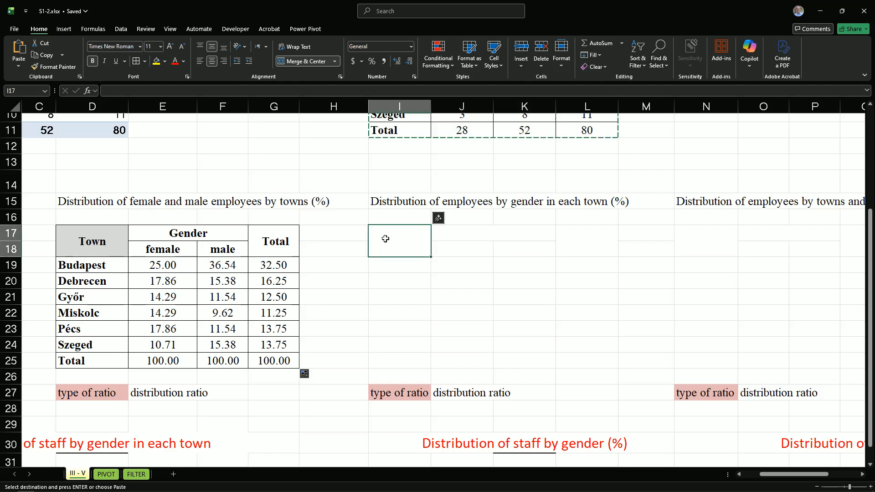
pyautogui.hotkey('ctrl', 'v')
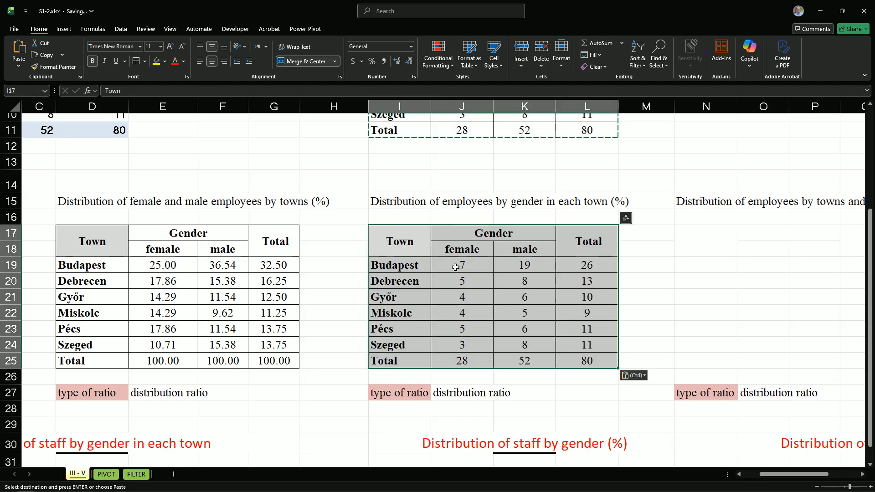
# Clear the figures in J19:L25 of the copied table and select Budapest's female cell J19
pyautogui.moveTo(453, 268); pyautogui.dragTo(592, 362)
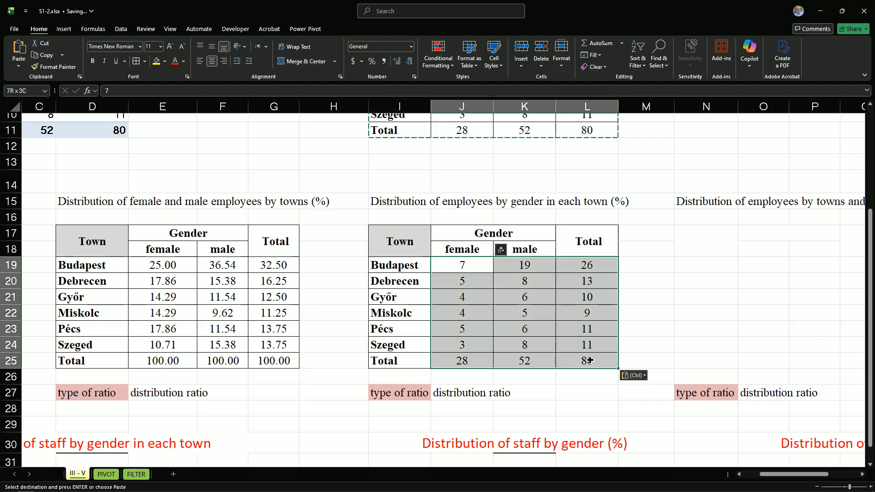
pyautogui.press('Delete')
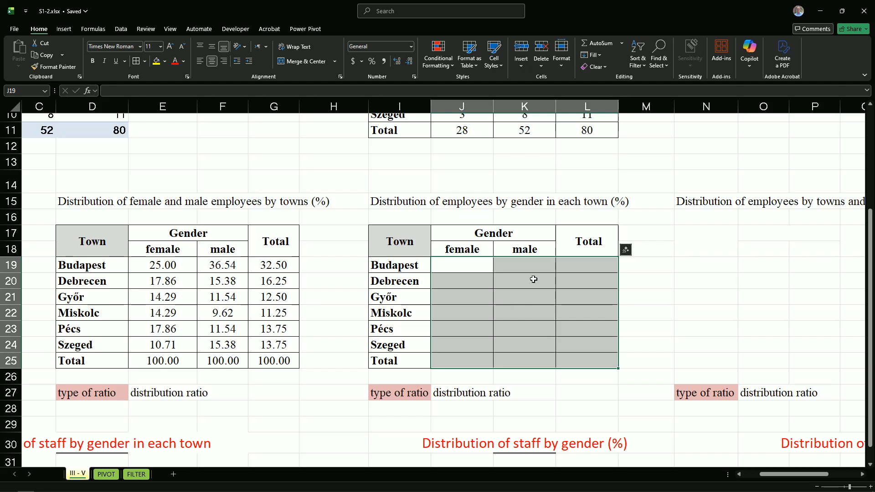
pyautogui.click(645, 312)
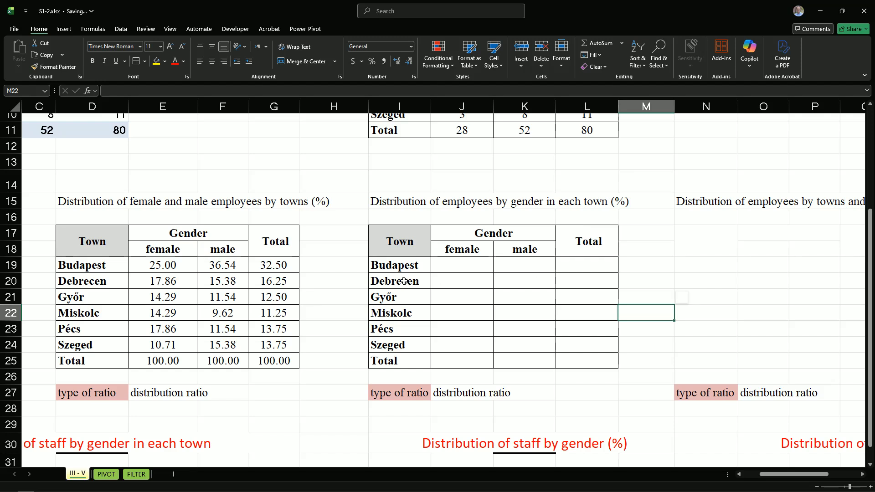
pyautogui.click(392, 267)
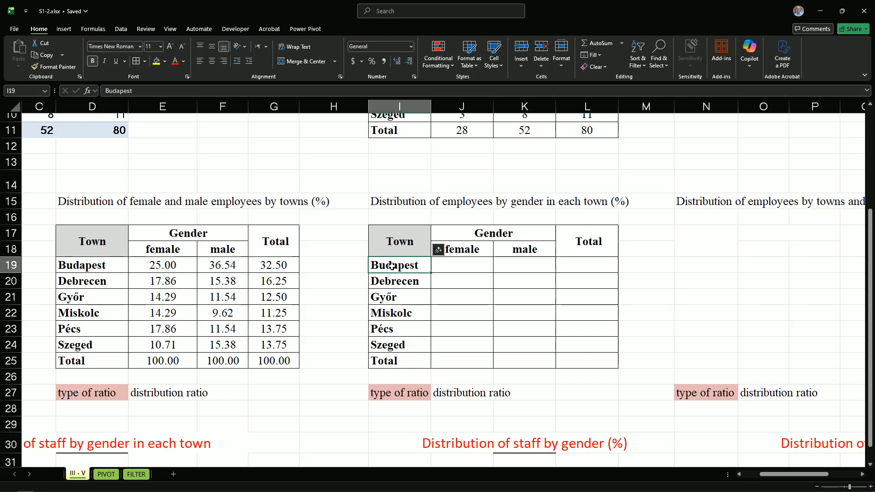
pyautogui.click(463, 268)
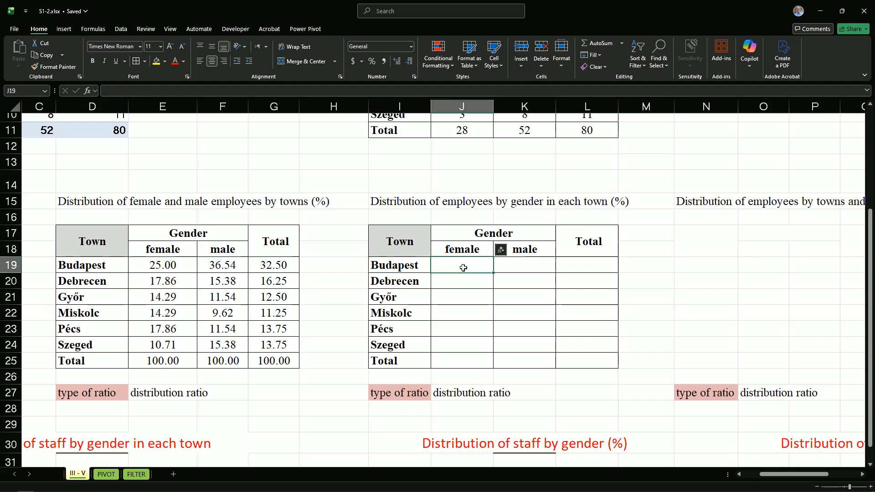
# Review Budapest's female, male and total counts in J5, K5 and L5 of the count table
pyautogui.click(537, 262)
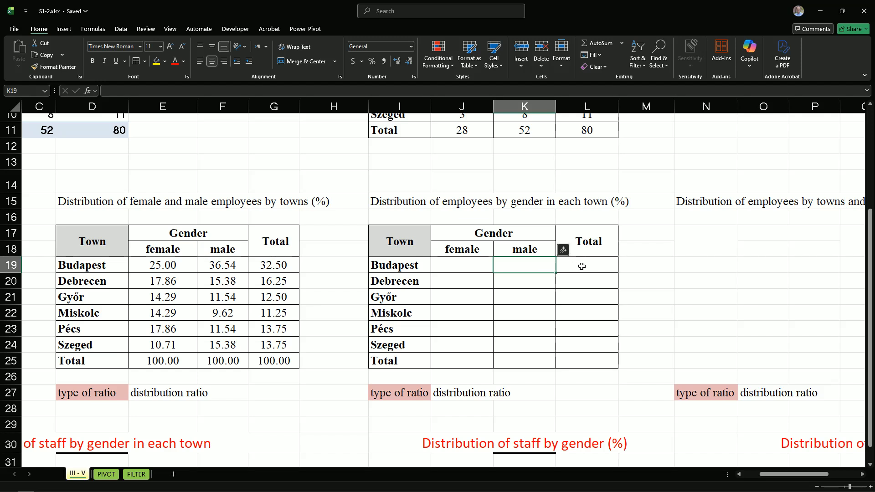
pyautogui.scroll(3, 581, 266)
pyautogui.click(583, 178)
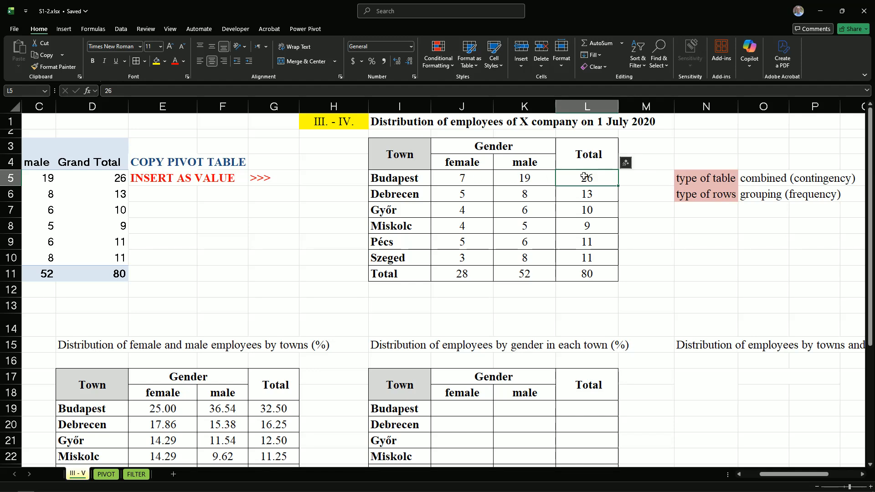
pyautogui.click(452, 178)
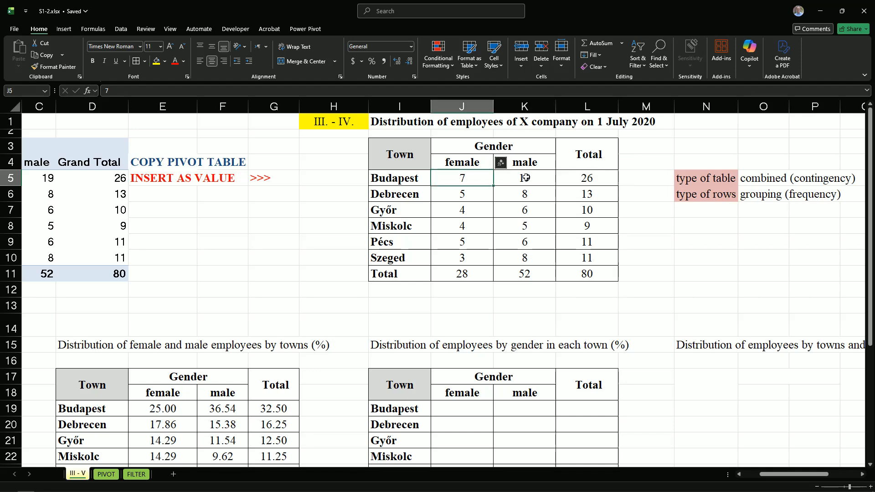
pyautogui.click(591, 178)
pyautogui.click(521, 179)
pyautogui.click(589, 177)
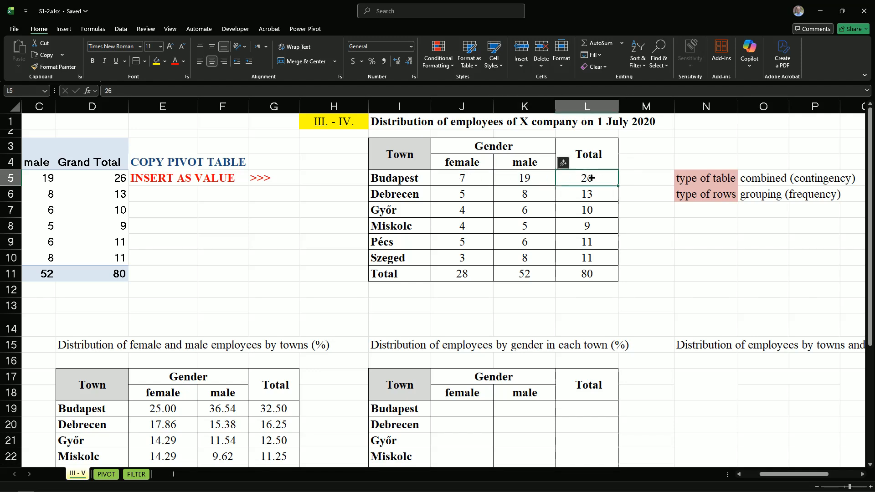
# Enter the formula =100*J5/$L5 in J19 for Budapest's female share, with the Total column reference locked
pyautogui.click(455, 407)
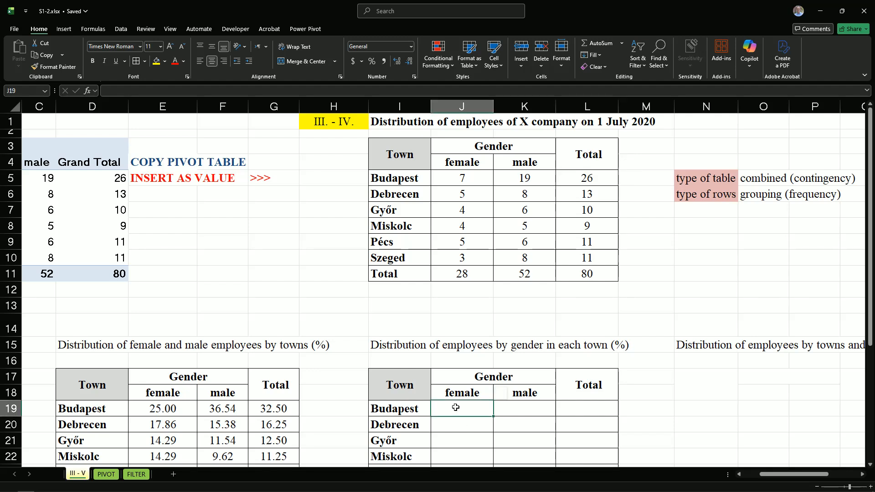
pyautogui.write('=')
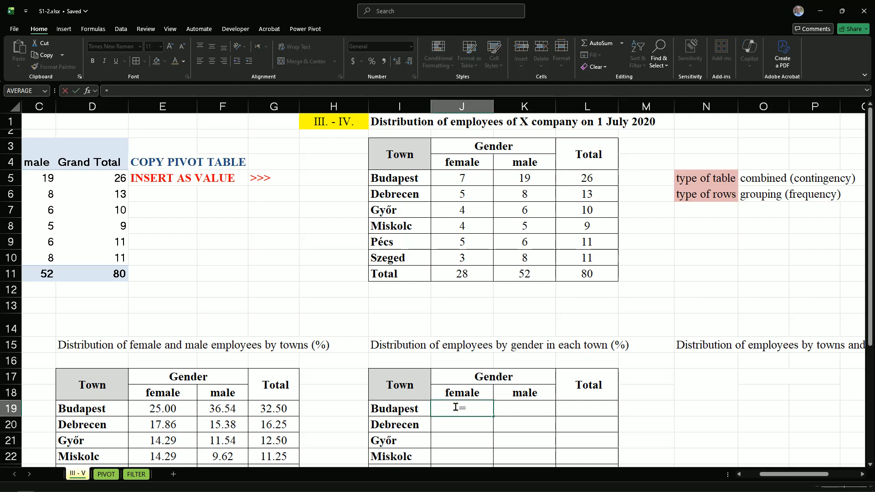
pyautogui.click(449, 178)
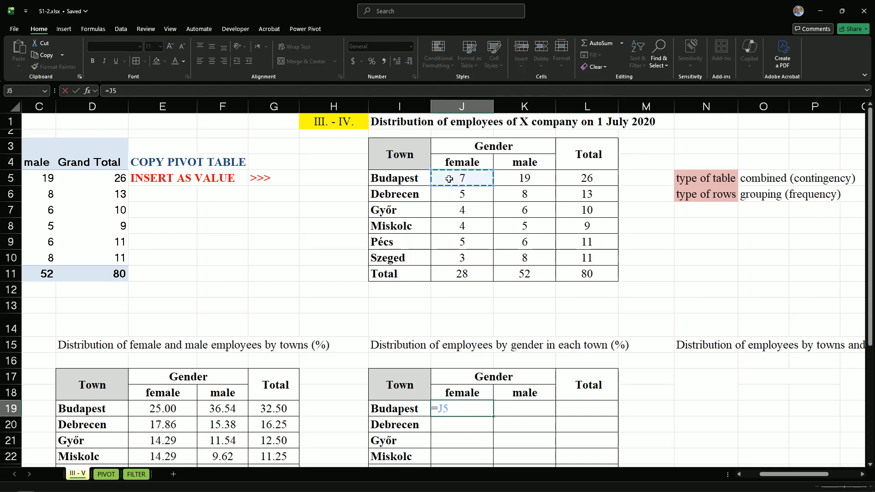
pyautogui.write('/')
pyautogui.click(583, 179)
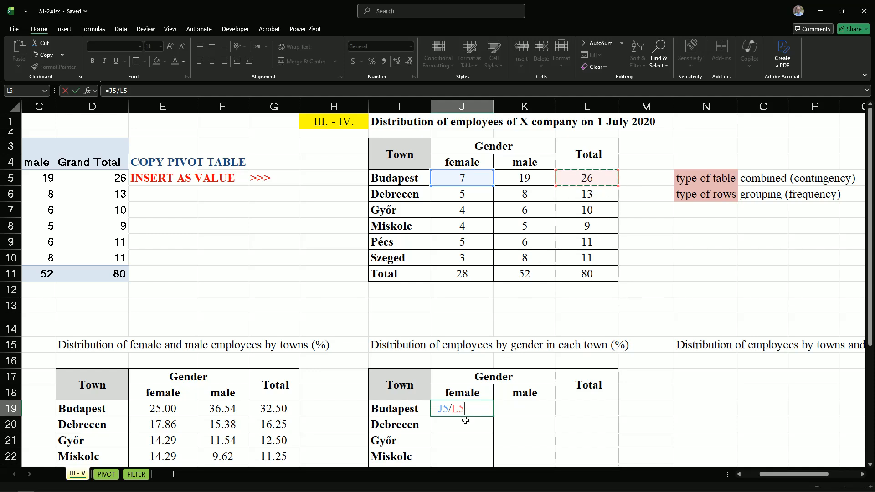
pyautogui.click(451, 408)
pyautogui.write('$')
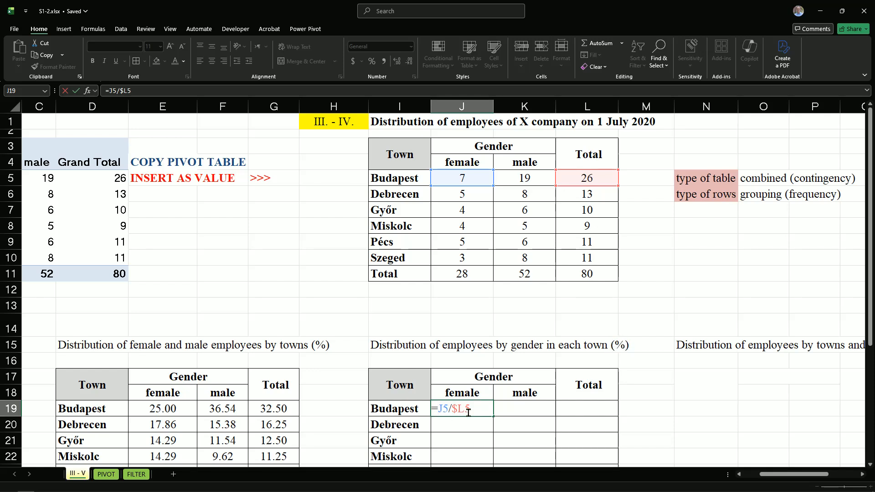
pyautogui.write('100')
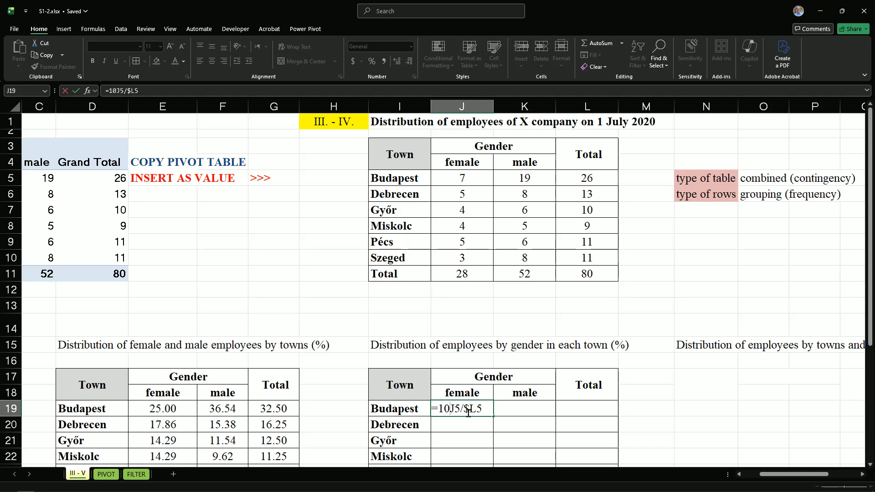
pyautogui.write('*')
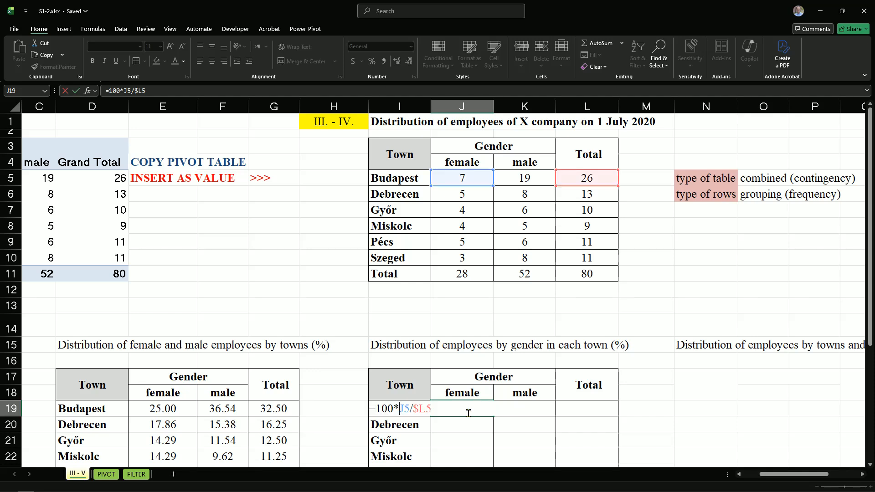
pyautogui.press('Return')
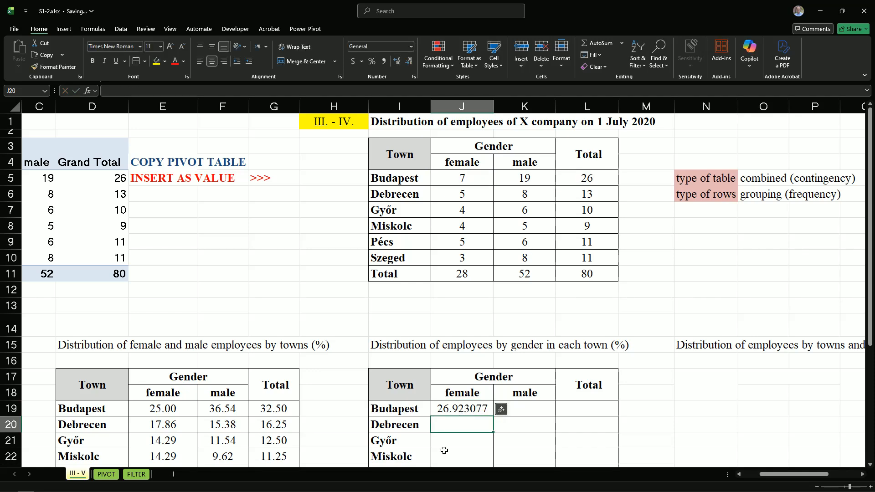
# Format J19 as Number with 2 decimal places
pyautogui.click(465, 414)
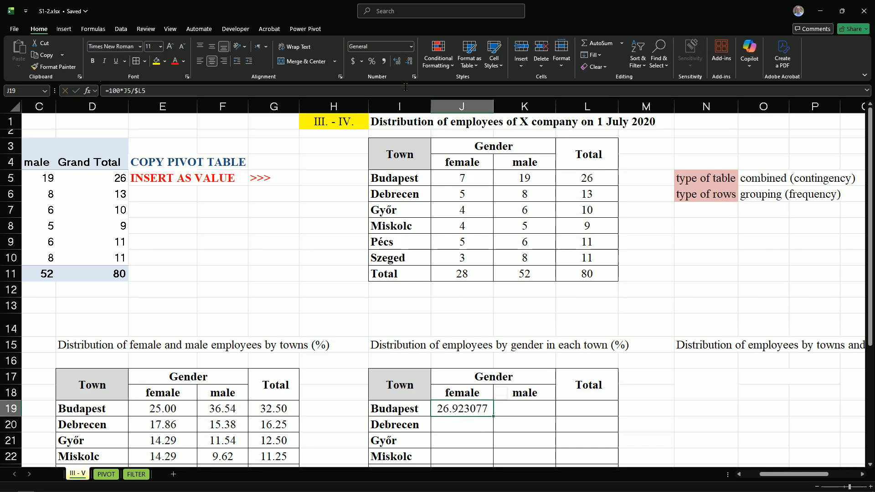
pyautogui.rightClick(455, 412)
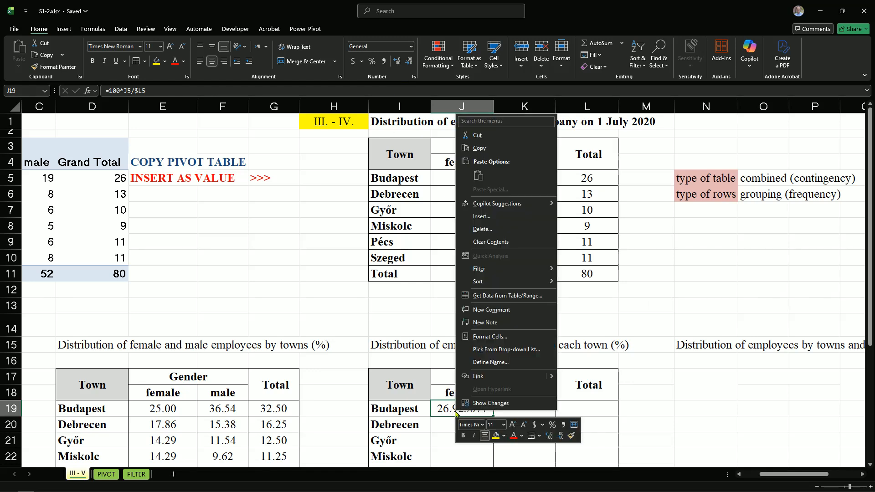
pyautogui.click(446, 409)
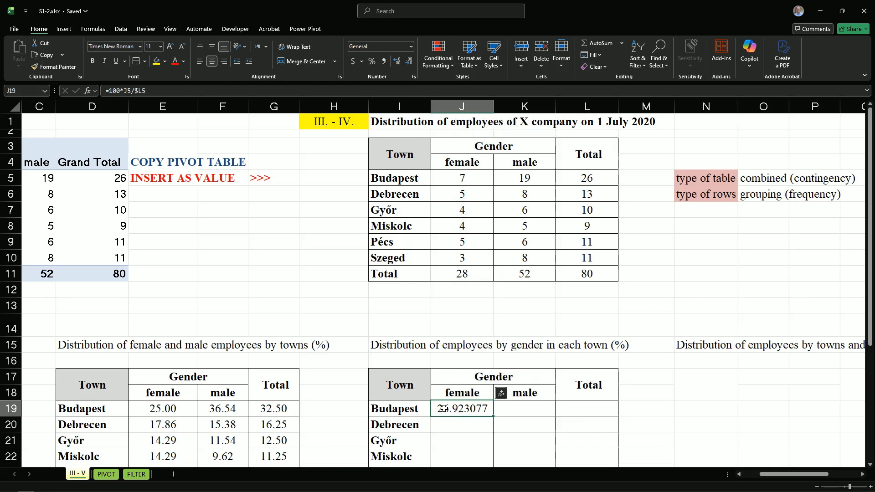
pyautogui.click(414, 77)
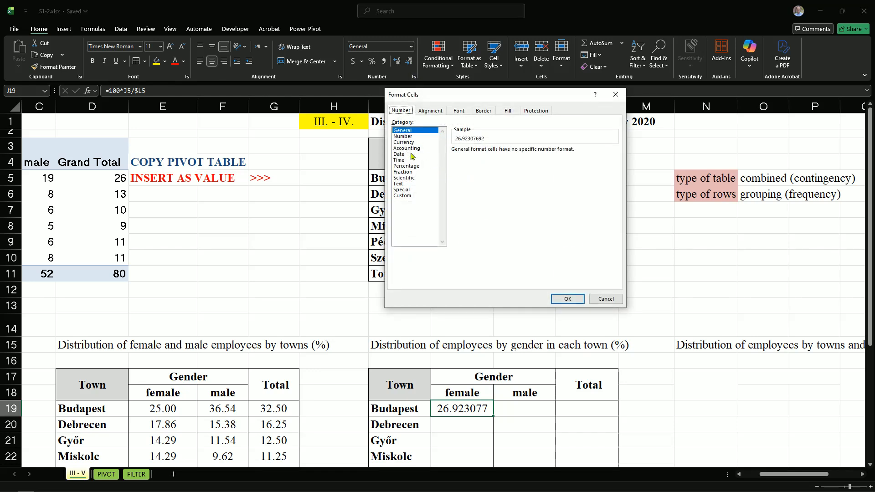
pyautogui.click(404, 136)
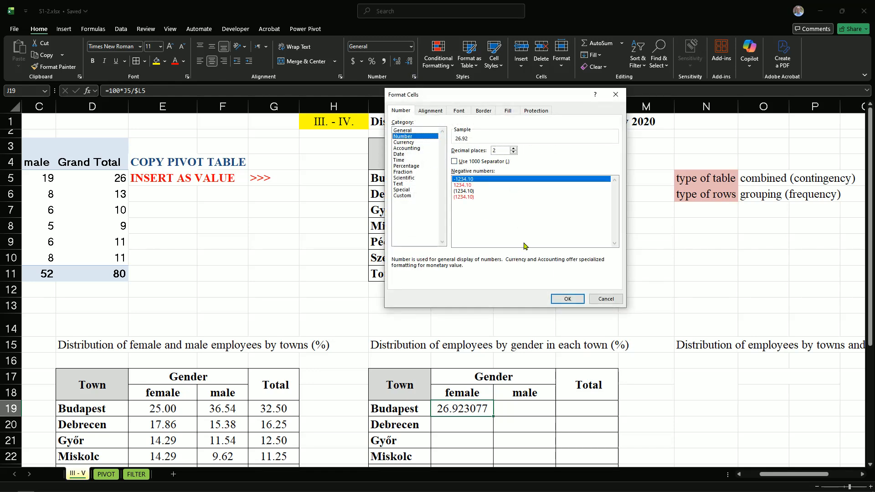
pyautogui.click(567, 299)
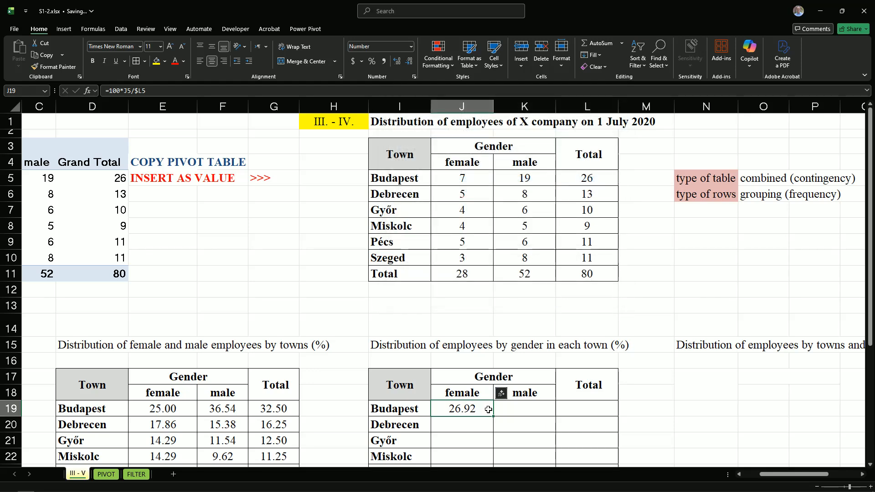
# Fill the J19 formula across to L19 and down through the Total row to L25
pyautogui.moveTo(491, 414); pyautogui.dragTo(594, 416)
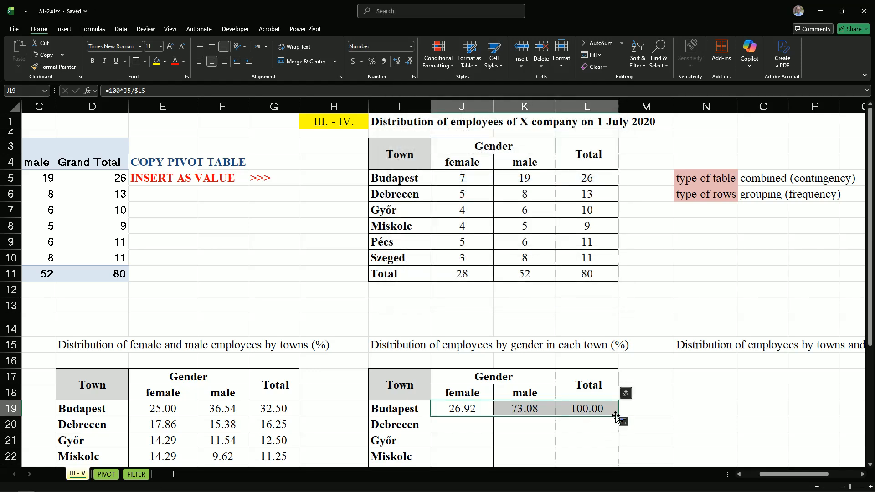
pyautogui.scroll(-3, 601, 431)
pyautogui.moveTo(617, 273); pyautogui.dragTo(617, 367)
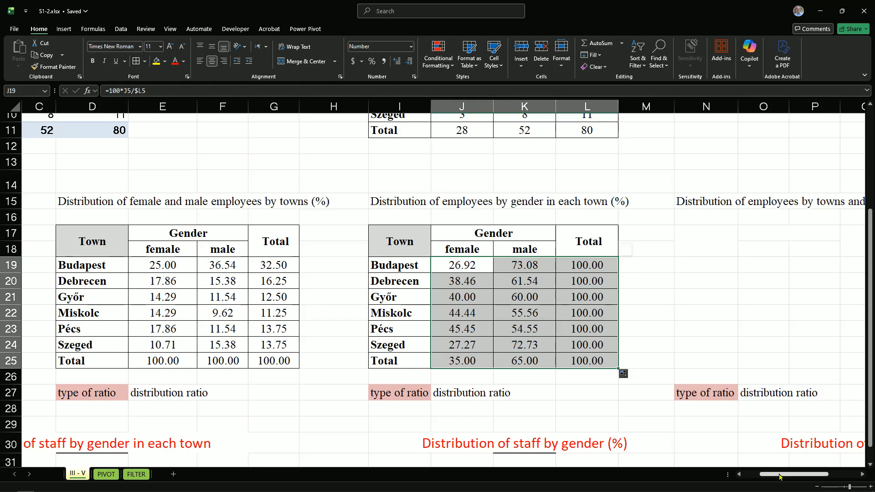
# Copy the count table I3:L11 to N17 under the towns and gender title, and clear its figures in O19:Q25
pyautogui.moveTo(780, 475); pyautogui.dragTo(796, 477)
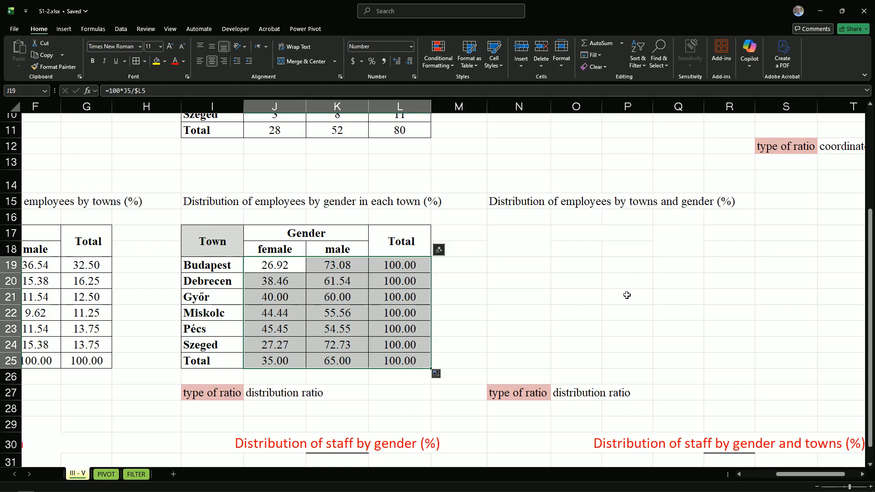
pyautogui.scroll(3, 396, 237)
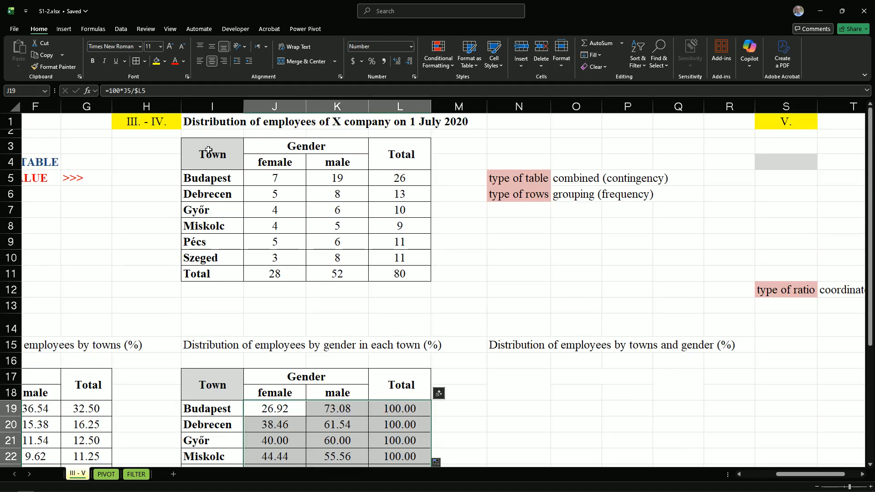
pyautogui.moveTo(208, 150); pyautogui.dragTo(391, 269)
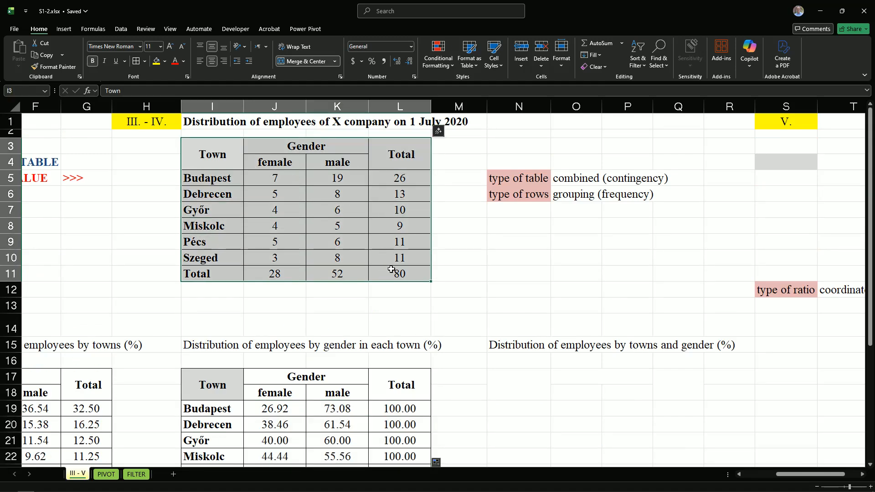
pyautogui.hotkey('ctrl', 'c')
pyautogui.scroll(-2, 592, 387)
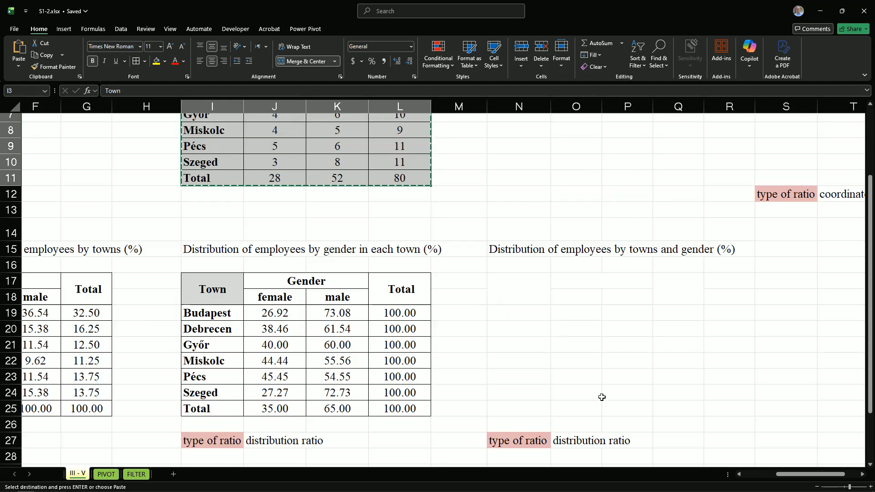
pyautogui.click(508, 287)
pyautogui.hotkey('ctrl', 'v')
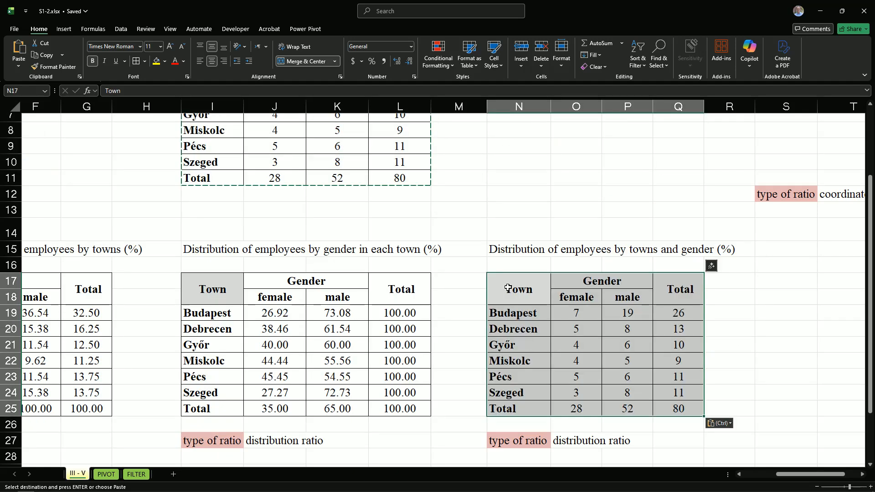
pyautogui.moveTo(593, 312); pyautogui.dragTo(676, 405)
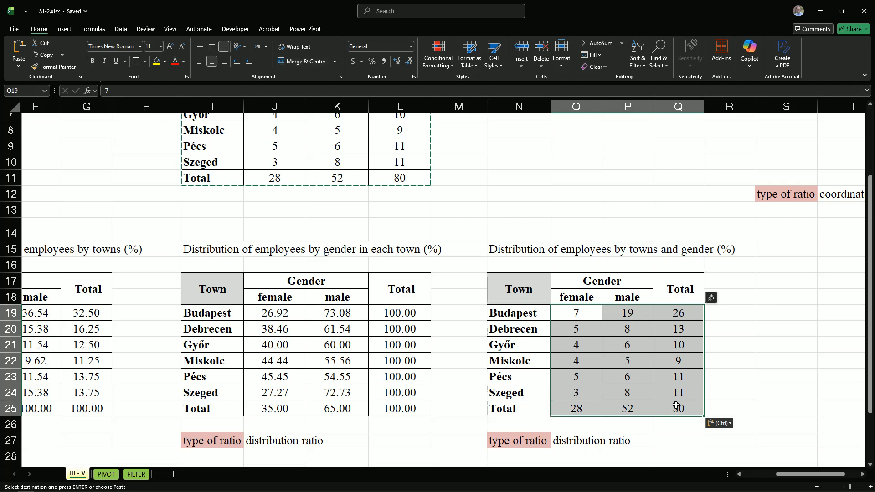
pyautogui.press('Delete')
# Highlight the grand total cell L11 with yellow fill and compare it with Budapest's female count in J5
pyautogui.scroll(1, 603, 367)
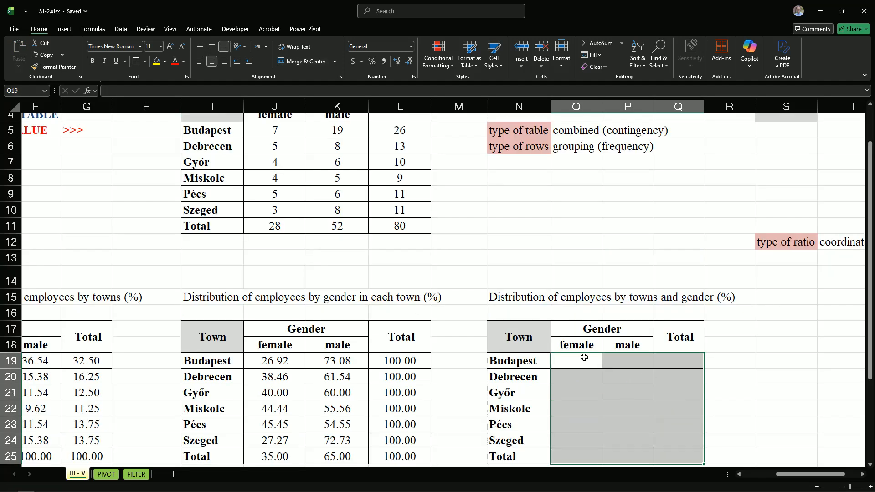
pyautogui.scroll(1, 369, 192)
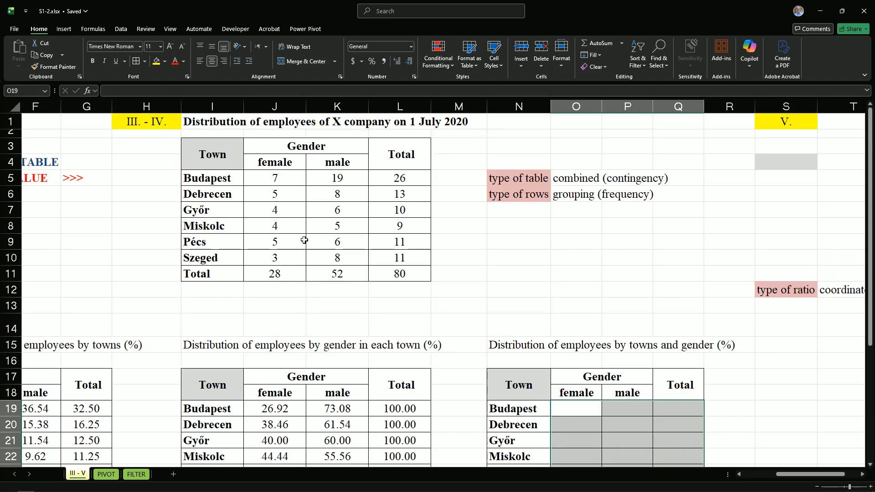
pyautogui.click(388, 274)
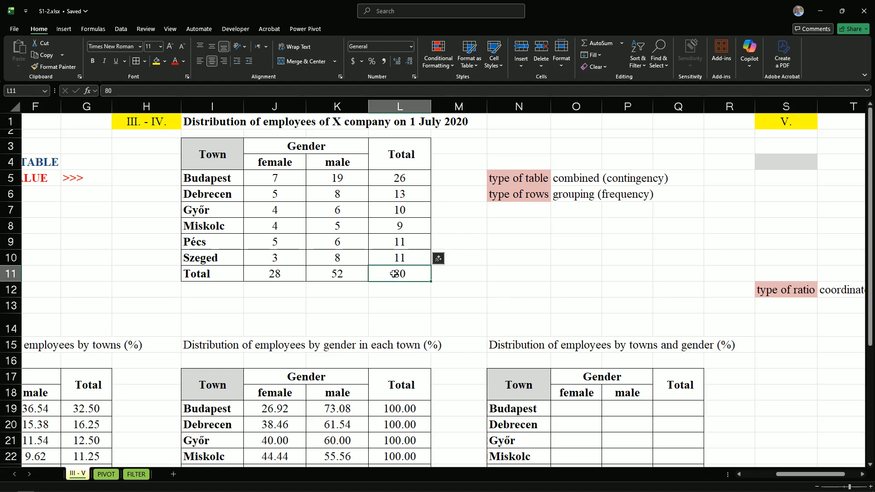
pyautogui.click(156, 60)
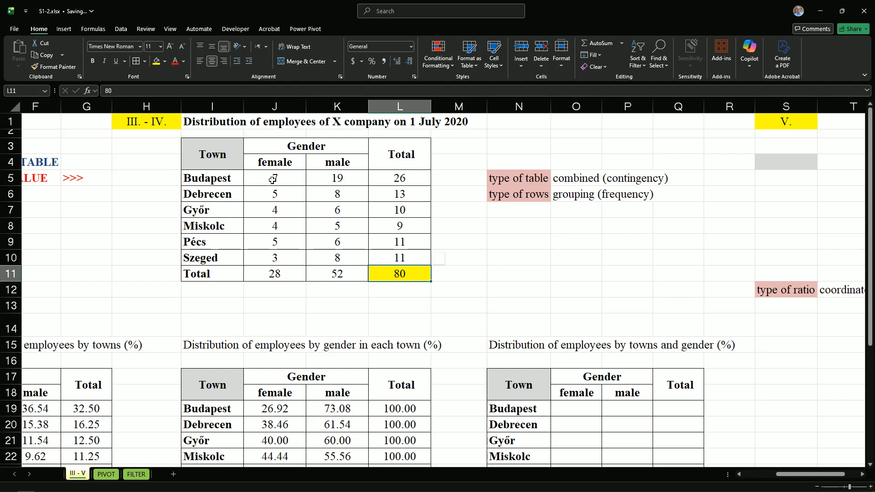
pyautogui.click(272, 178)
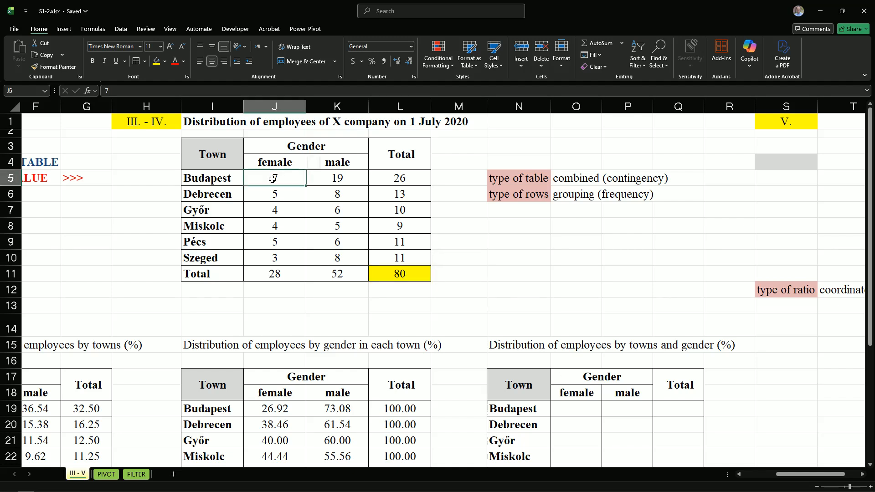
pyautogui.click(398, 275)
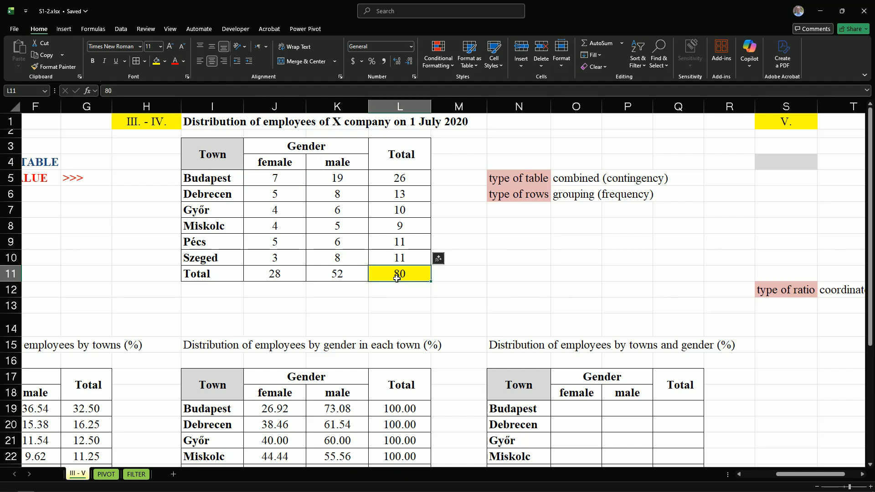
# Enter the formula =J5/$L$11 in O19 for Budapest's female share of all employees
pyautogui.click(576, 404)
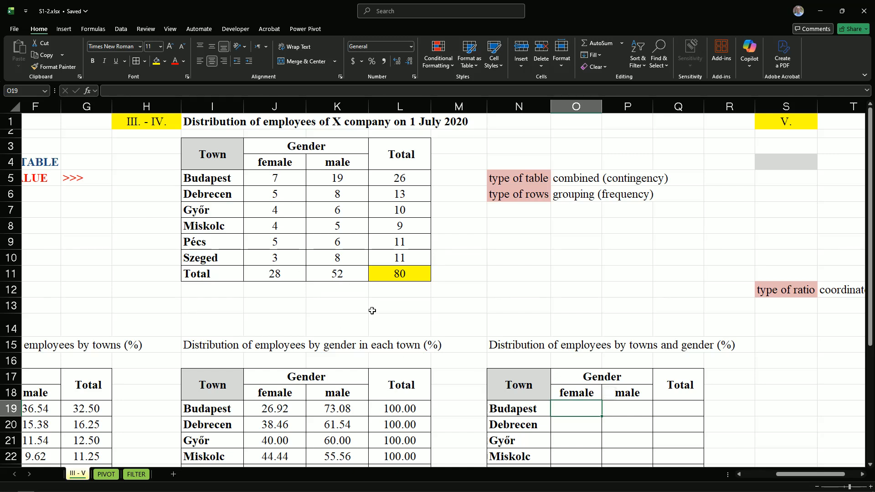
pyautogui.write('=')
pyautogui.click(270, 181)
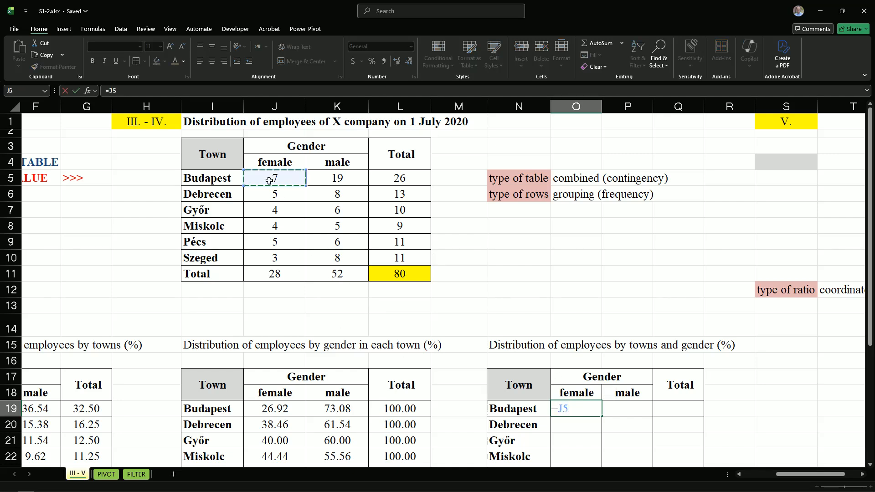
pyautogui.write('/')
pyautogui.click(391, 276)
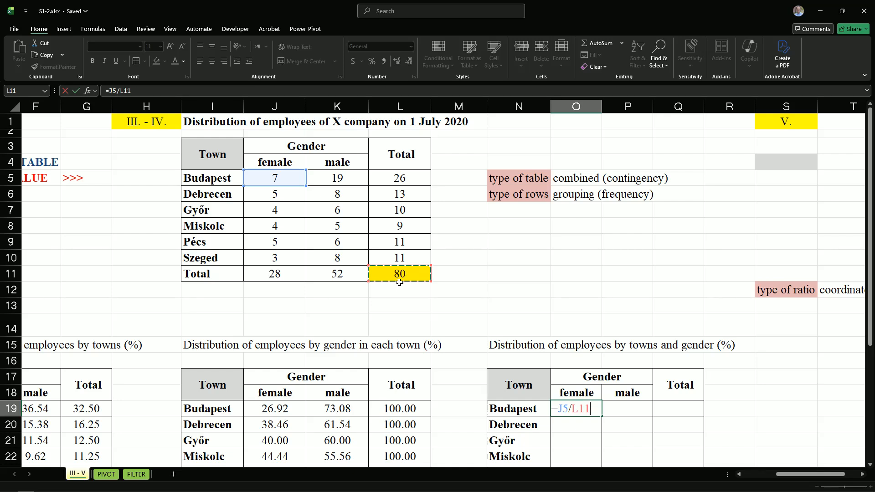
pyautogui.press('F4')
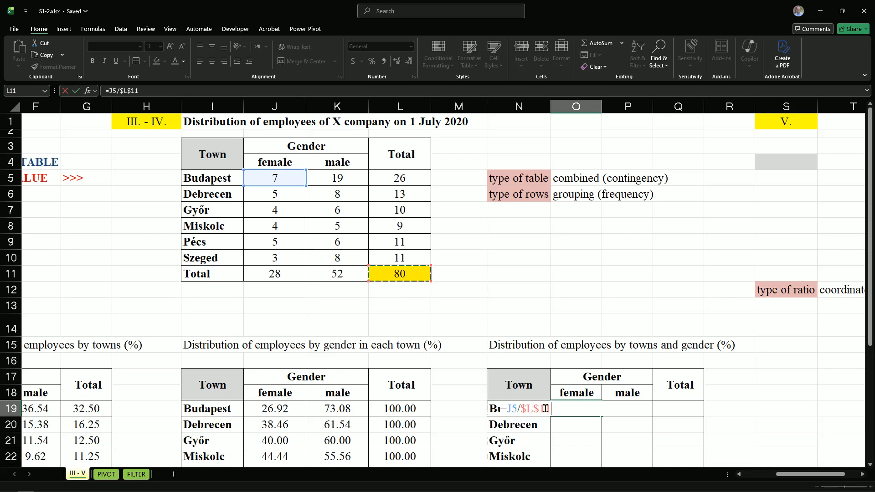
pyautogui.hotkey('ctrl', 'Return')
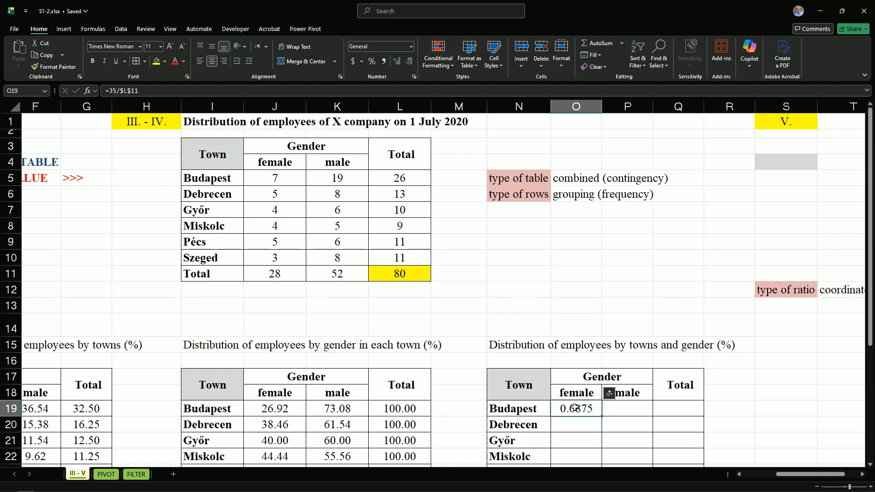
# Multiply the O19 formula by 100 so that it reads =100*J5/$L$11
pyautogui.doubleClick(560, 408)
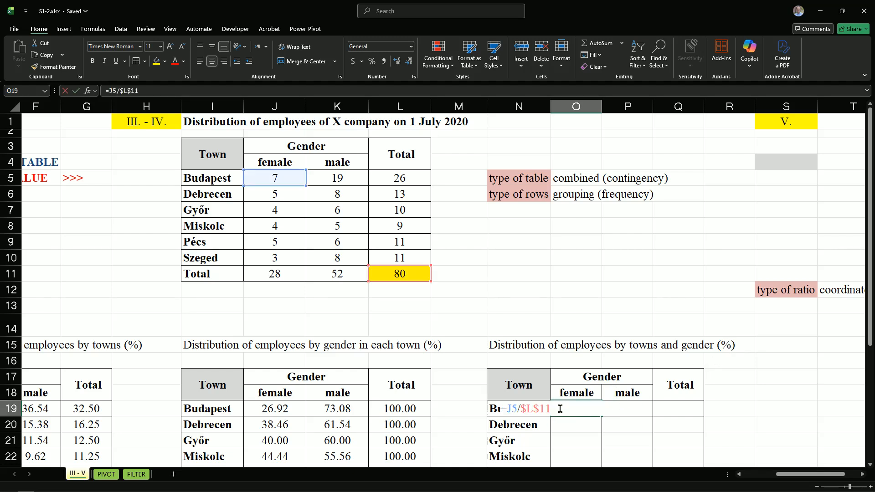
pyautogui.click(507, 408)
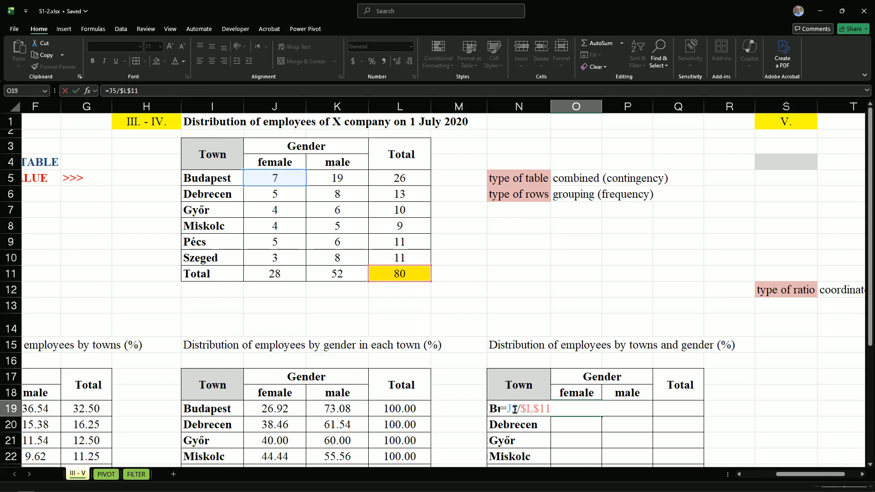
pyautogui.write('100*')
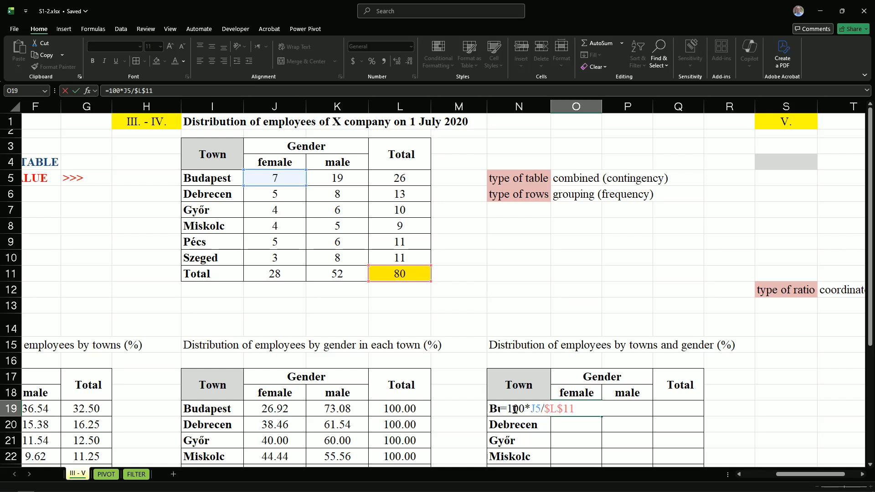
pyautogui.press('Return')
# Fill the O19 formula across to Q19 and down through the Total row to Q25
pyautogui.click(582, 407)
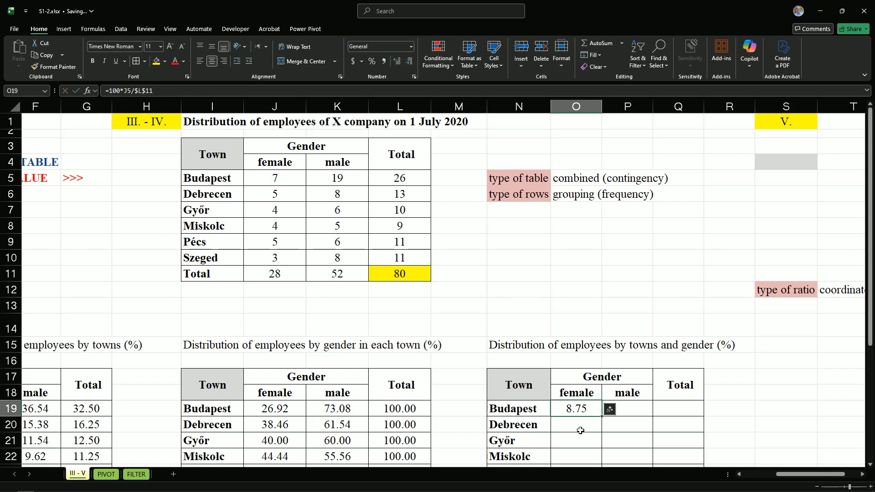
pyautogui.moveTo(602, 416); pyautogui.dragTo(678, 415)
pyautogui.scroll(-2, 686, 386)
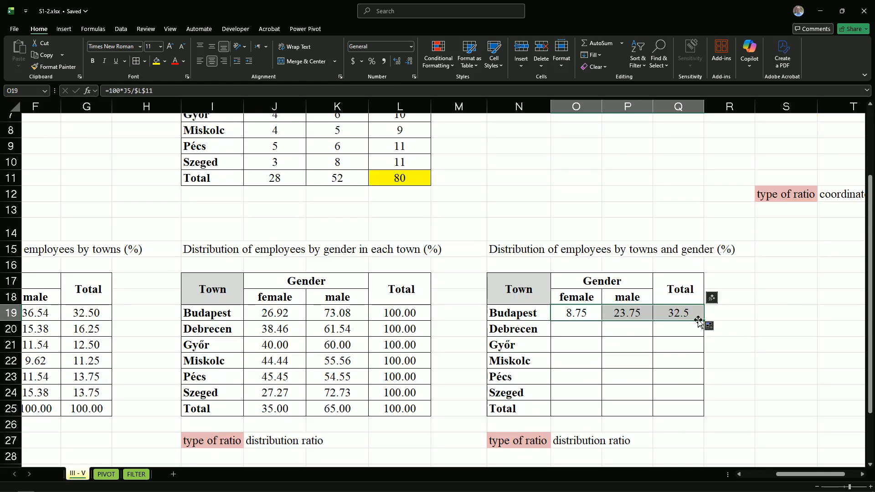
pyautogui.moveTo(703, 321); pyautogui.dragTo(693, 416)
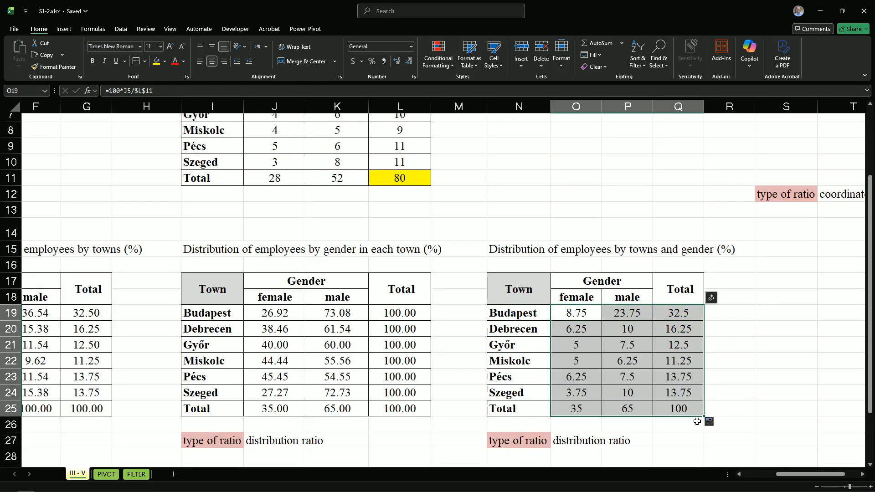
# Check the formulas in Q25 and O21 of the towns and gender table against the grand total in L11
pyautogui.click(666, 412)
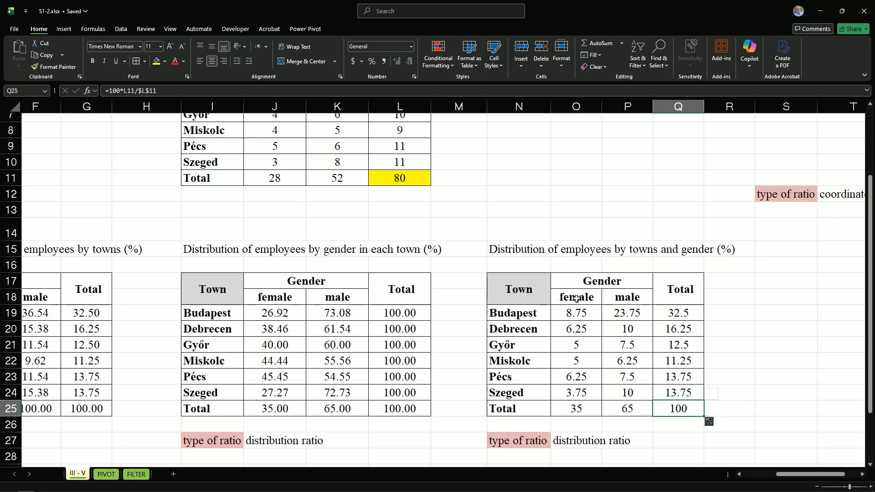
pyautogui.click(575, 345)
pyautogui.hotkey('ctrl', 'v')
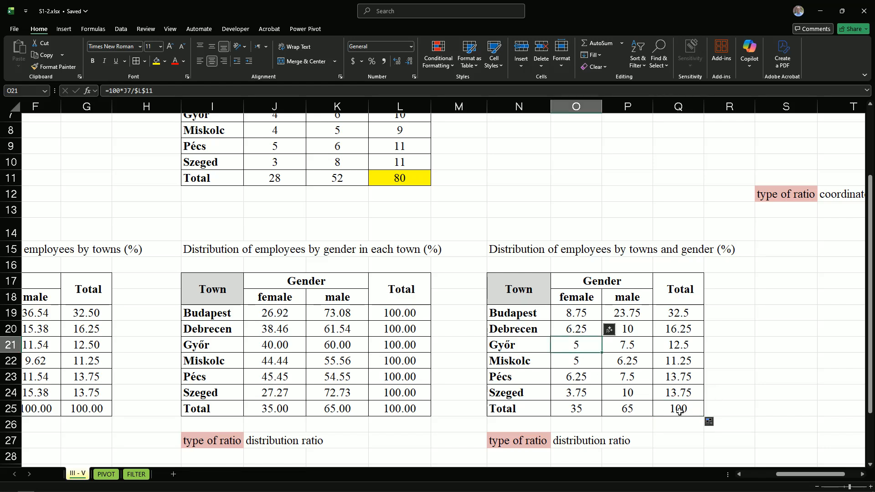
pyautogui.click(404, 182)
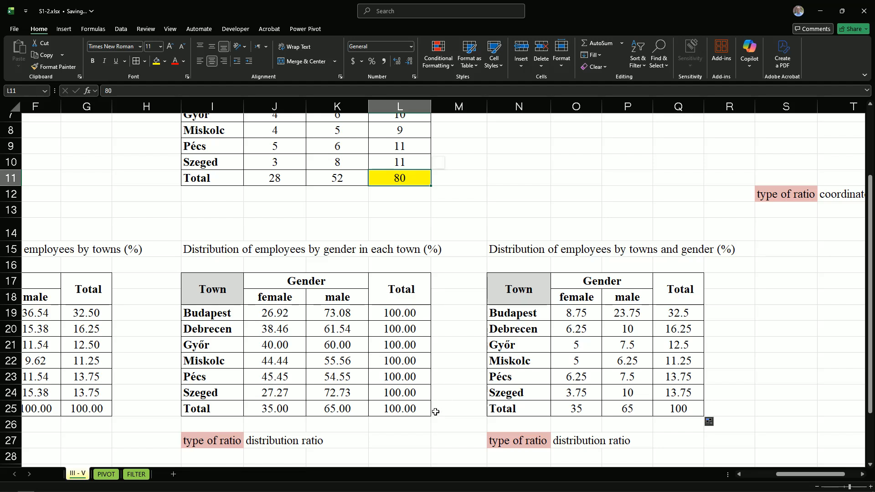
# Insert a 2-D Clustered Column chart from the female and male counts in J4:K10
pyautogui.scroll(-3, 436, 411)
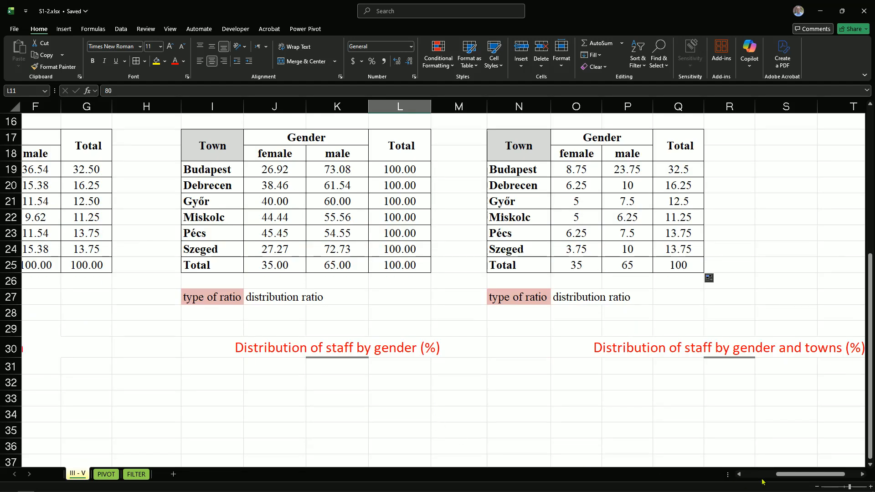
pyautogui.moveTo(784, 476); pyautogui.dragTo(747, 478)
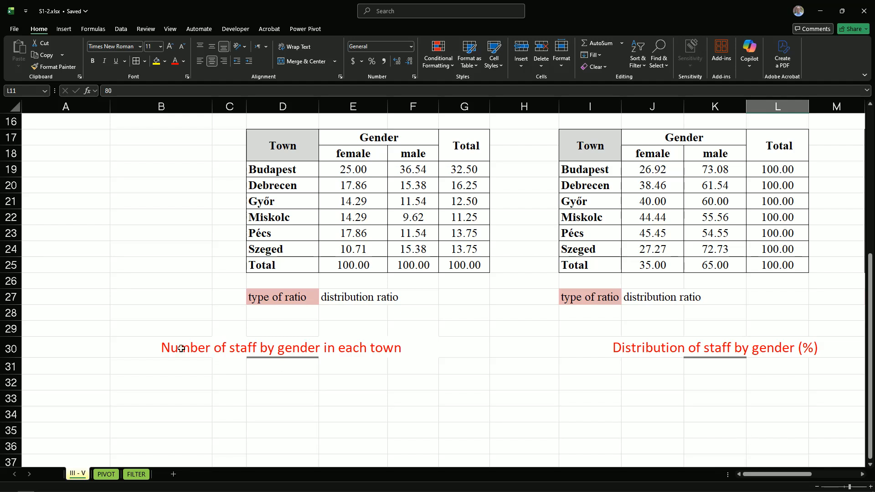
pyautogui.moveTo(872, 362); pyautogui.dragTo(855, 225)
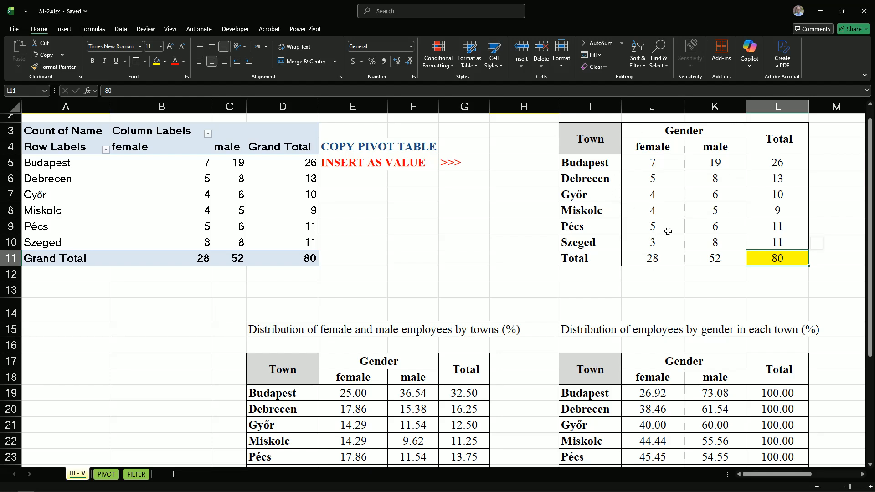
pyautogui.moveTo(642, 146); pyautogui.dragTo(702, 244)
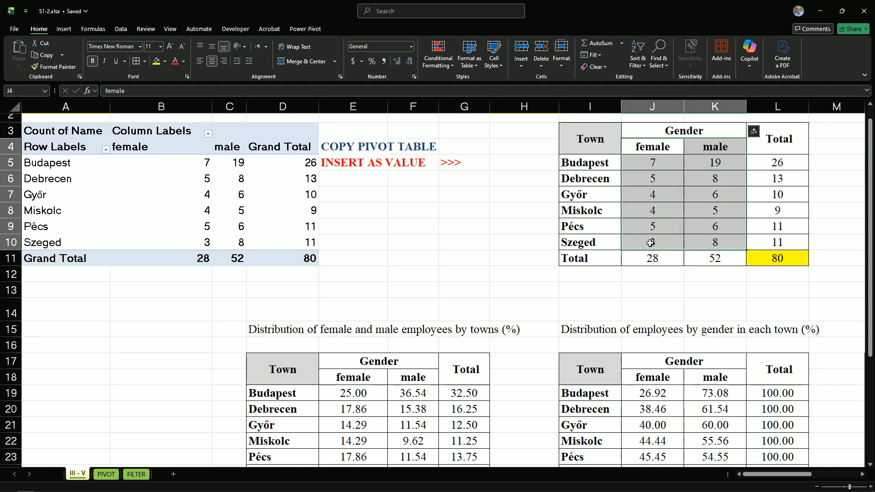
pyautogui.click(66, 29)
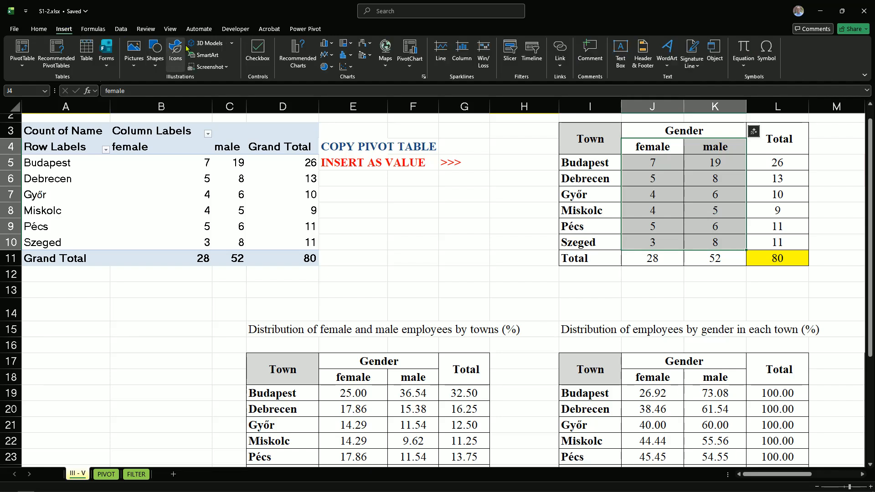
pyautogui.click(332, 45)
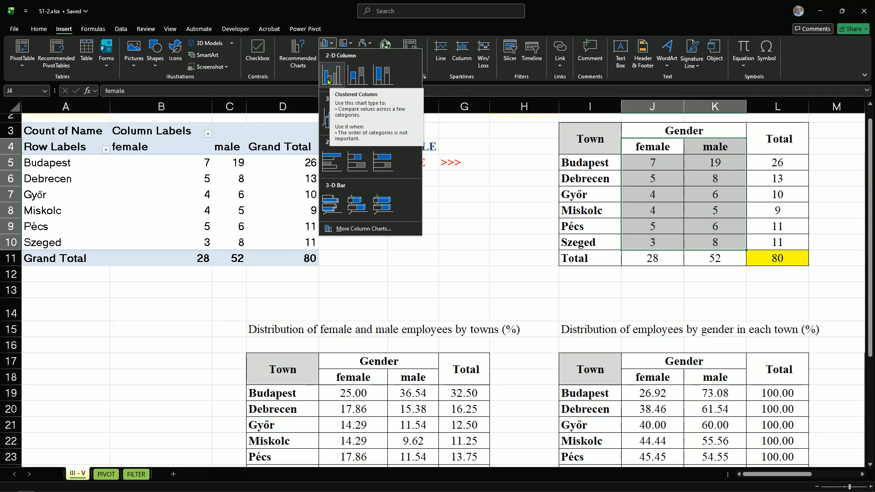
pyautogui.click(328, 81)
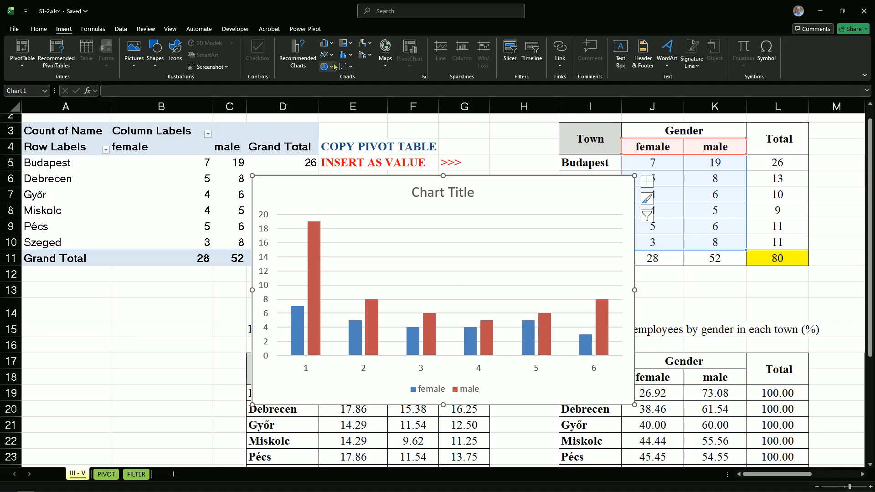
# Reapply the 2-D Clustered Column type to the chart and move it clear of the count table
pyautogui.click(332, 44)
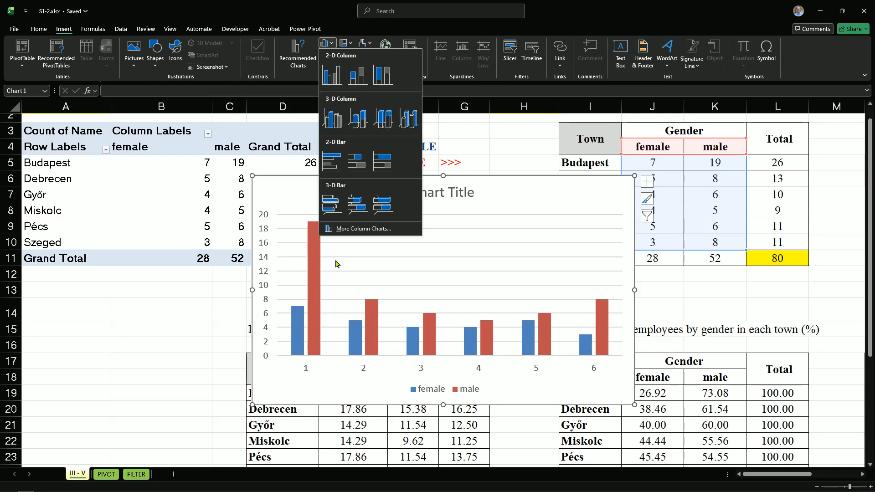
pyautogui.click(331, 79)
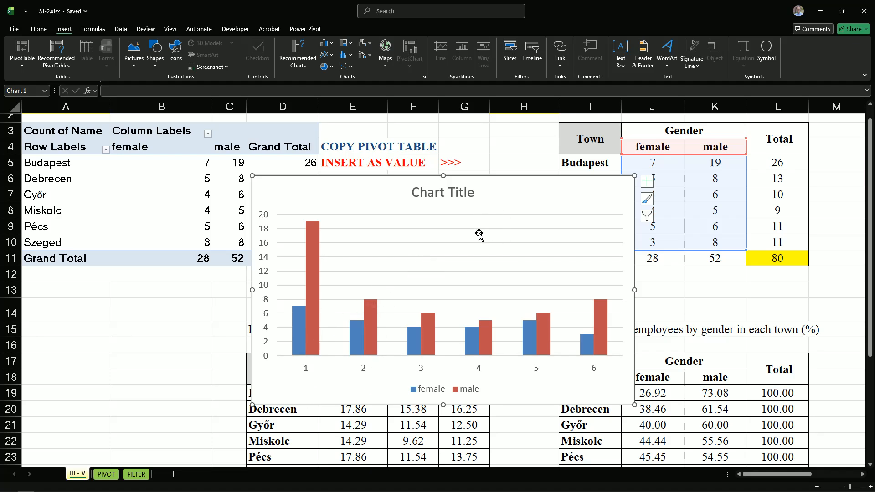
pyautogui.scroll(-1, 479, 234)
pyautogui.scroll(1, 479, 235)
pyautogui.moveTo(494, 190); pyautogui.dragTo(404, 209)
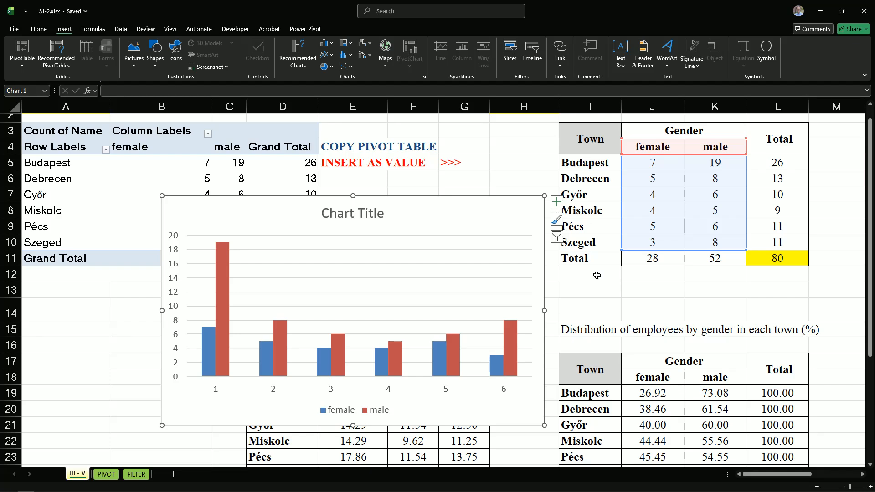
# Set the chart's horizontal axis labels to the town names in I5:I10
pyautogui.click(556, 236)
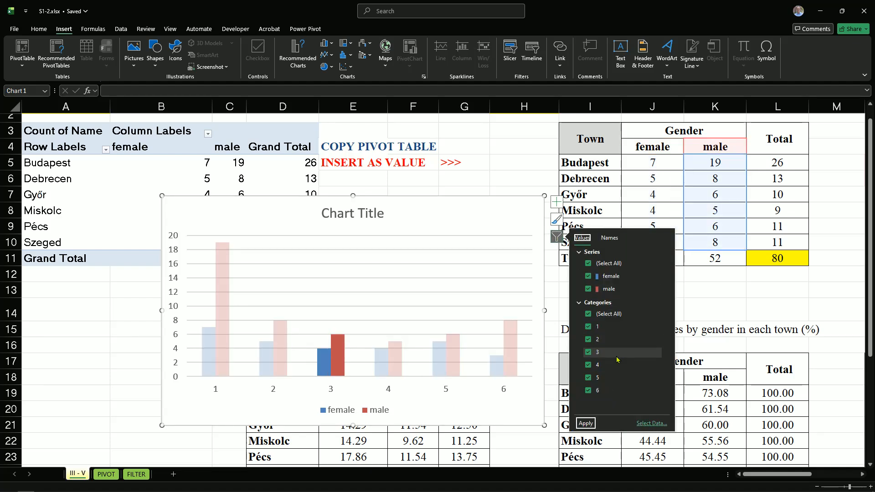
pyautogui.click(650, 424)
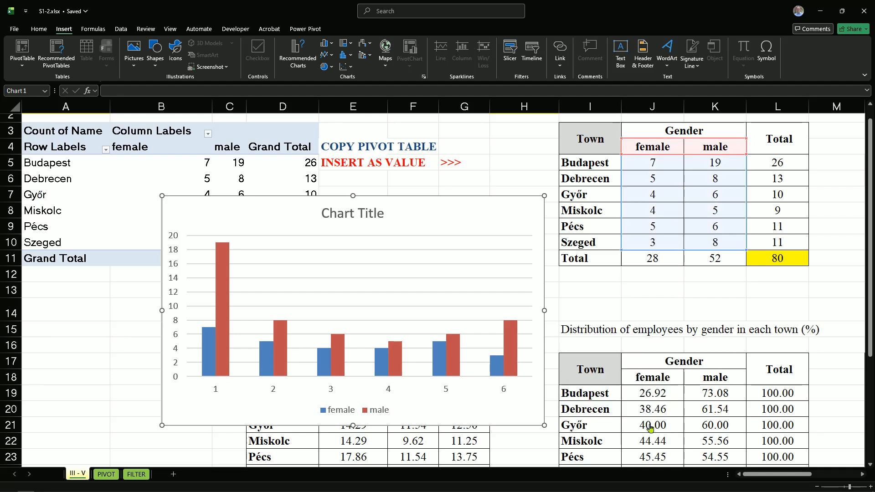
pyautogui.moveTo(509, 149); pyautogui.dragTo(246, 138)
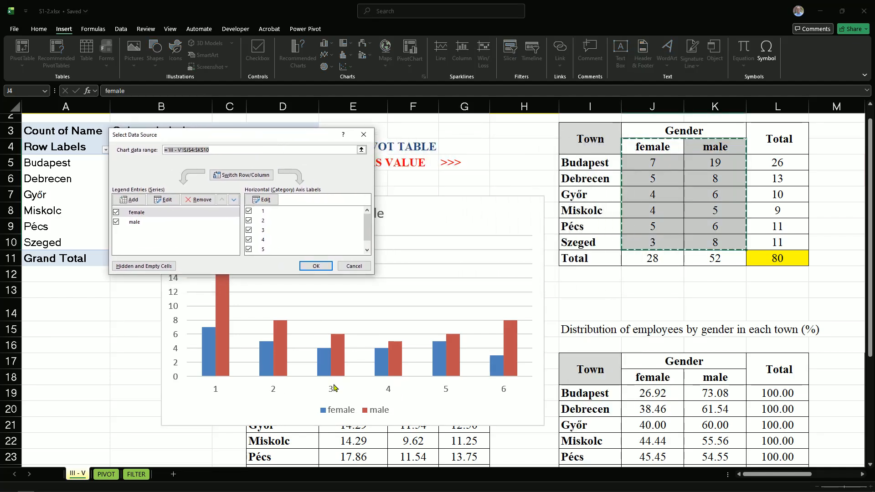
pyautogui.click(258, 200)
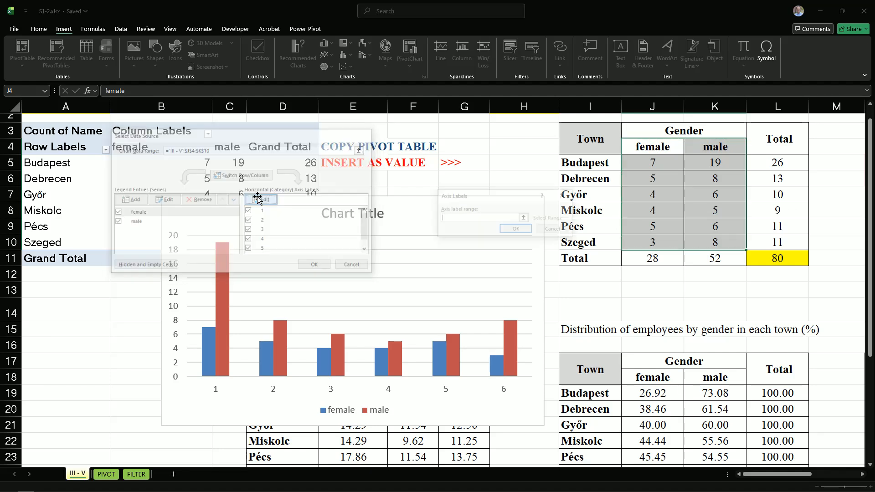
pyautogui.click(592, 162)
pyautogui.moveTo(592, 162); pyautogui.dragTo(602, 242)
pyautogui.click(515, 230)
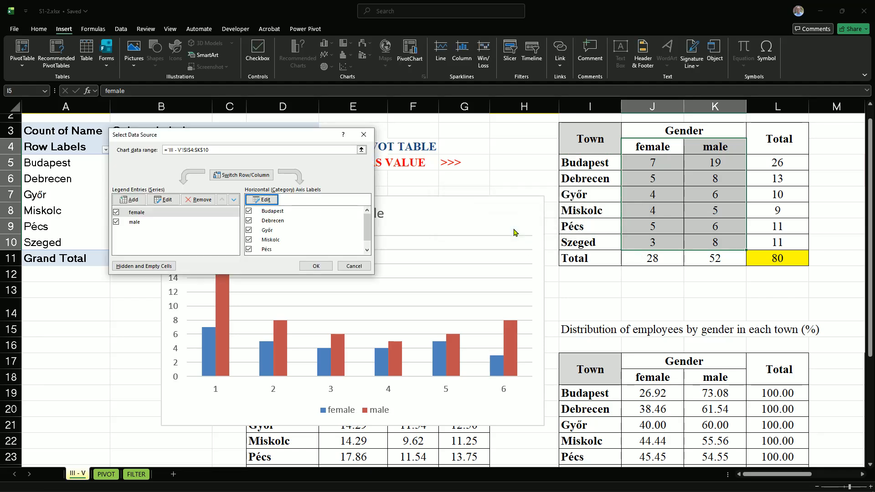
pyautogui.click(316, 266)
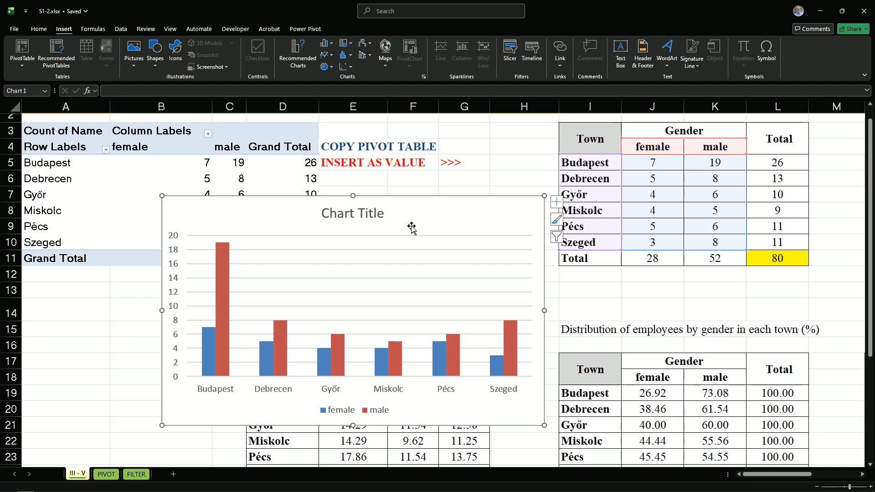
# Move the chart directly below the heading "Number of staff by gender in each town" in row 30
pyautogui.scroll(-2, 405, 206)
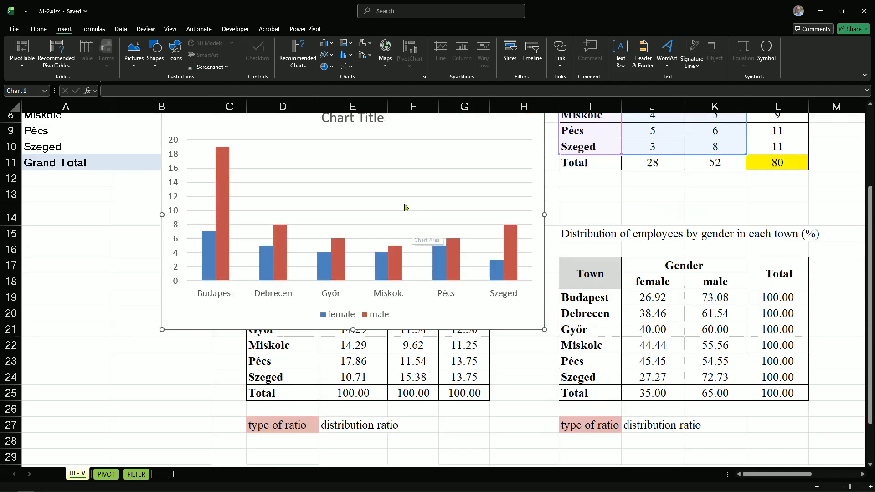
pyautogui.scroll(1, 406, 168)
pyautogui.moveTo(408, 165); pyautogui.dragTo(366, 390)
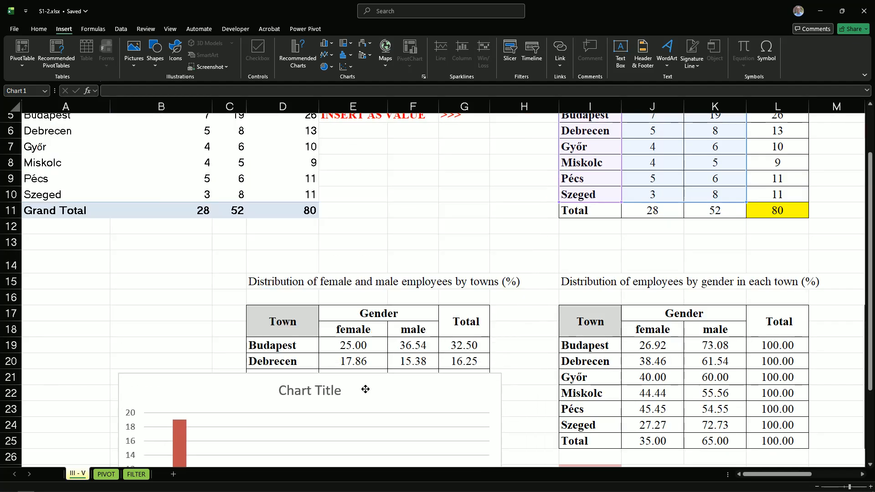
pyautogui.scroll(-4, 381, 361)
pyautogui.moveTo(353, 191); pyautogui.dragTo(410, 367)
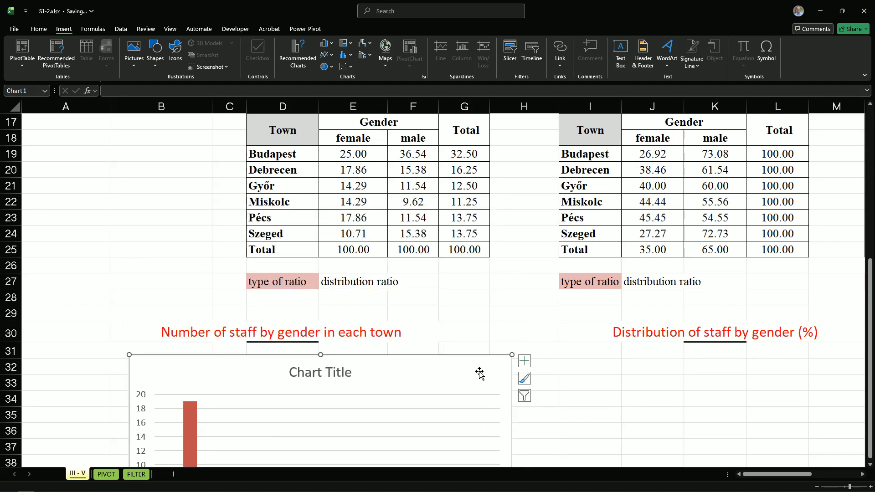
# Shrink the chart so it spans about B31 to G44, and select cell B30 at its heading
pyautogui.scroll(-3, 479, 370)
pyautogui.moveTo(510, 438); pyautogui.dragTo(473, 418)
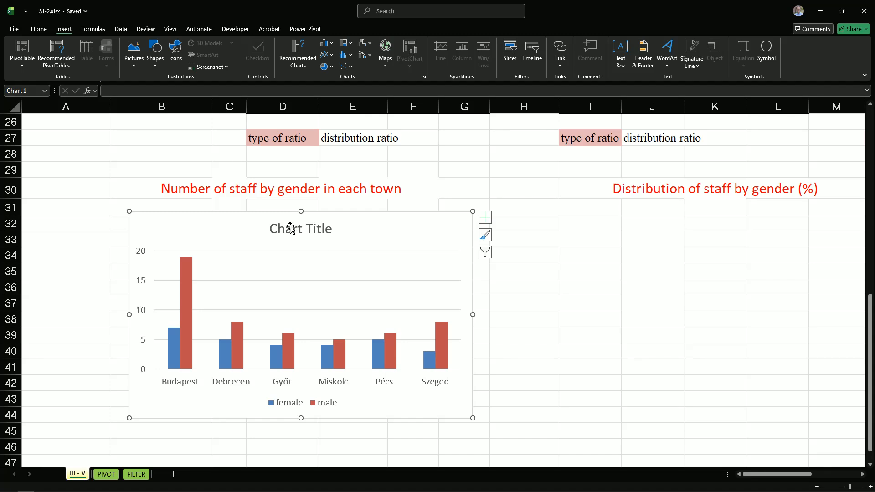
pyautogui.click(528, 309)
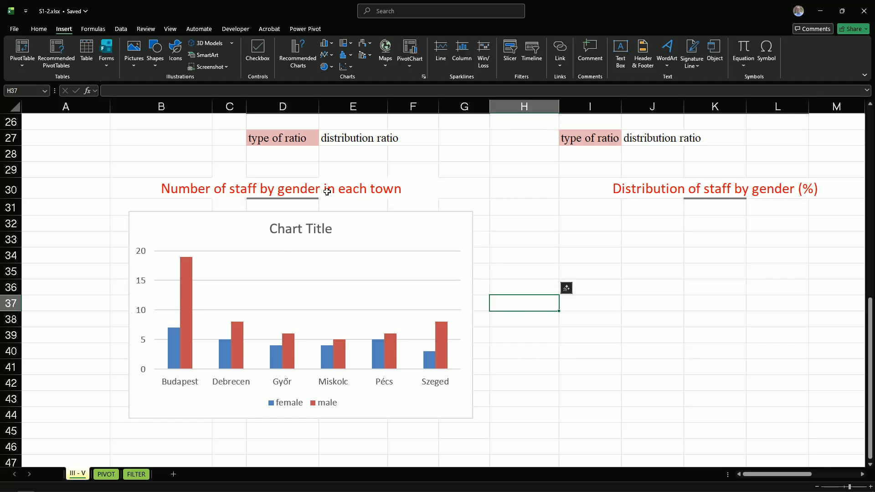
pyautogui.click(178, 189)
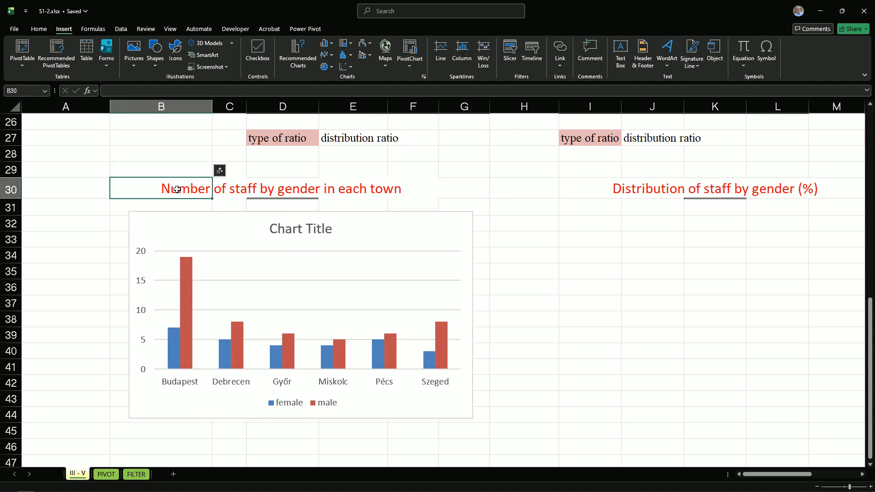
# Copy the heading text "Number of staff by gender in each town" from D30 and paste it into the column chart's title
pyautogui.click(222, 187)
pyautogui.click(278, 191)
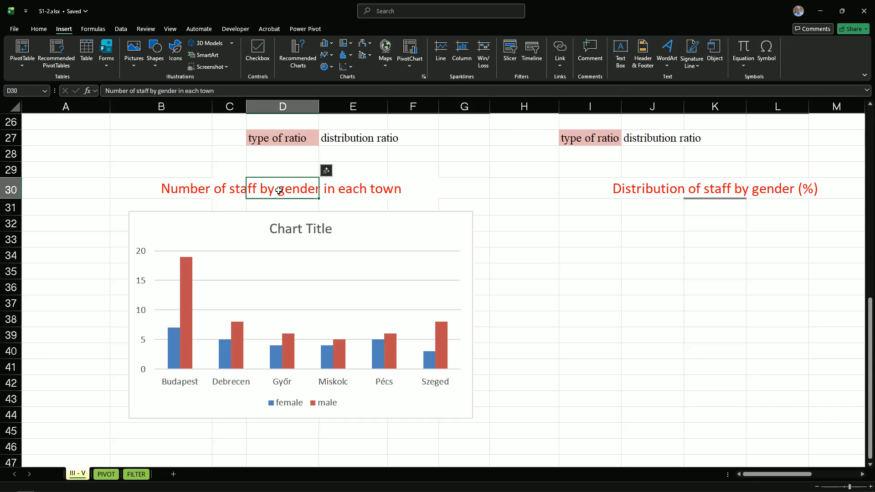
pyautogui.doubleClick(279, 190)
pyautogui.tripleClick(279, 191)
pyautogui.hotkey('ctrl', 'c')
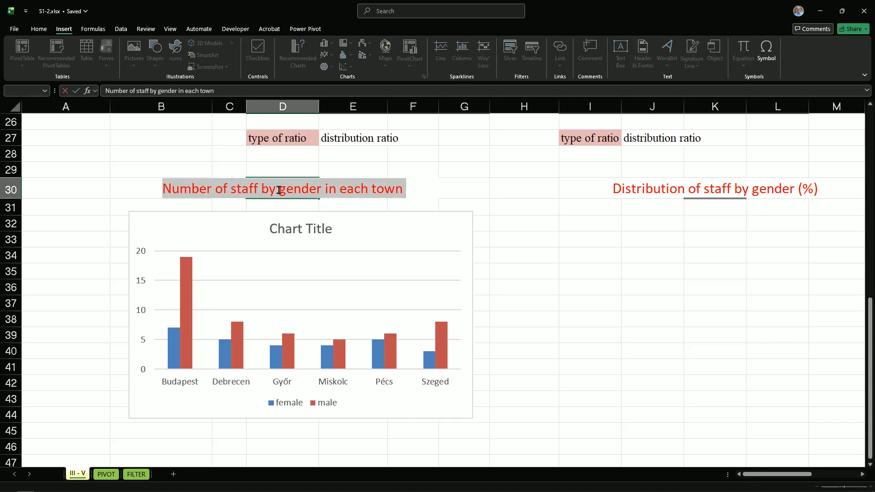
pyautogui.doubleClick(294, 229)
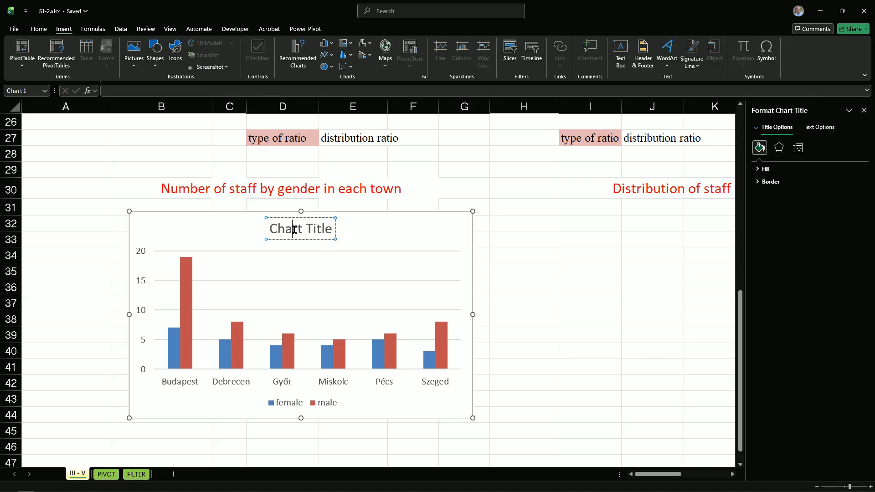
pyautogui.tripleClick(294, 230)
pyautogui.click(286, 229)
pyautogui.hotkey('ctrl', 'v')
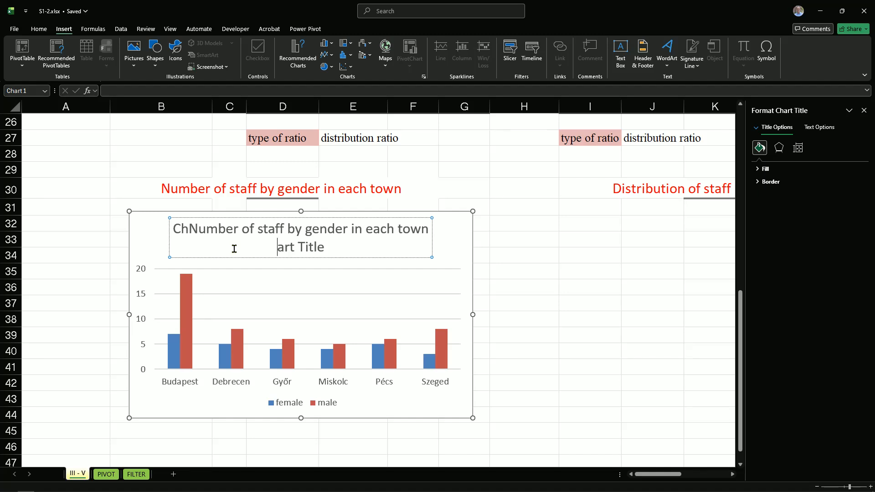
# Delete the leftover placeholder characters so the column chart's title reads only "Number of staff by gender in each town"
pyautogui.press('Delete')
pyautogui.press('Delete')
pyautogui.press('Delete')
pyautogui.press('Delete')
pyautogui.press('Delete')
pyautogui.press('Delete')
pyautogui.press('Delete')
pyautogui.press('Delete')
pyautogui.press('Delete')
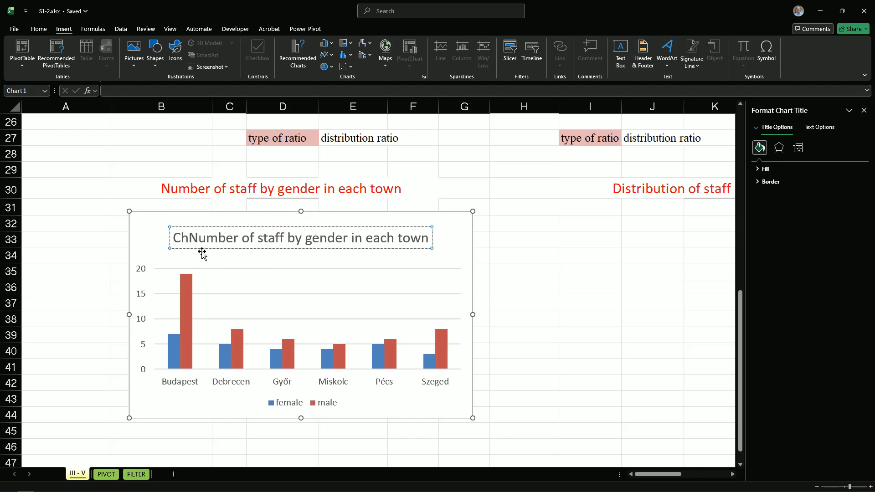
pyautogui.press('BackSpace')
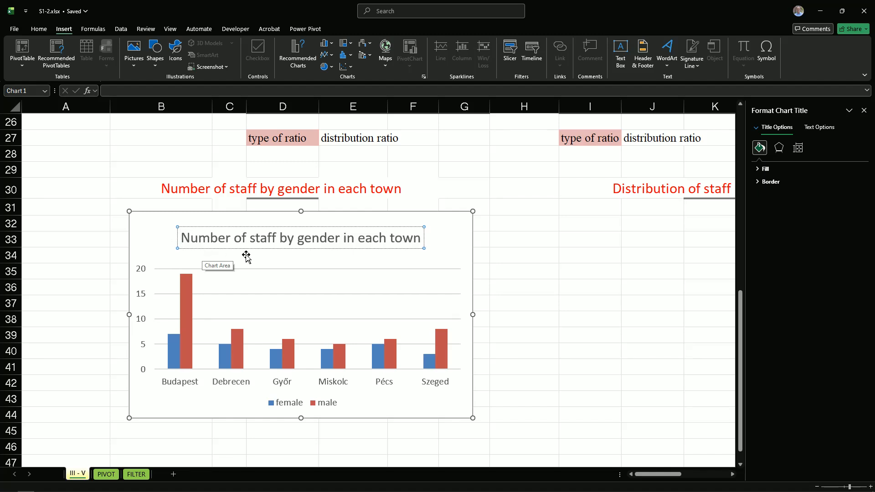
pyautogui.click(523, 335)
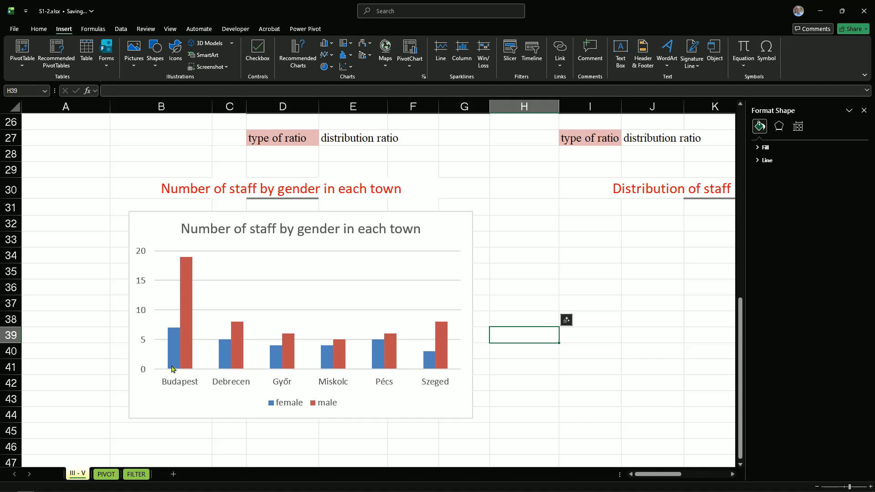
# Insert a 2-D pie chart from the female and male percentages of the Total row, J25:K25
pyautogui.moveTo(173, 357)
pyautogui.moveTo(656, 473); pyautogui.dragTo(668, 475)
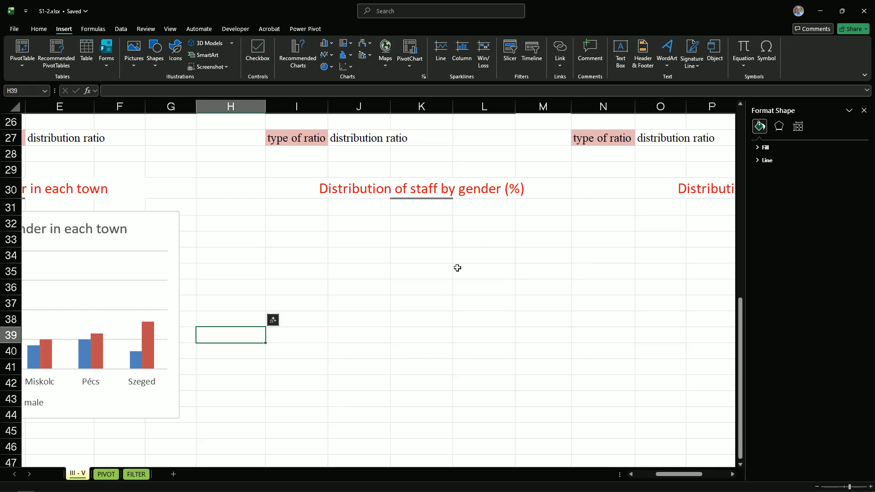
pyautogui.scroll(3, 458, 268)
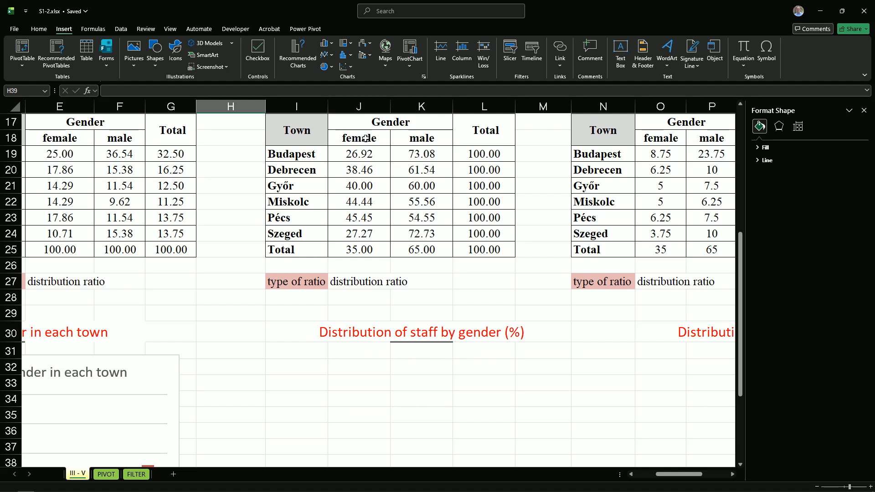
pyautogui.moveTo(346, 251); pyautogui.dragTo(411, 251)
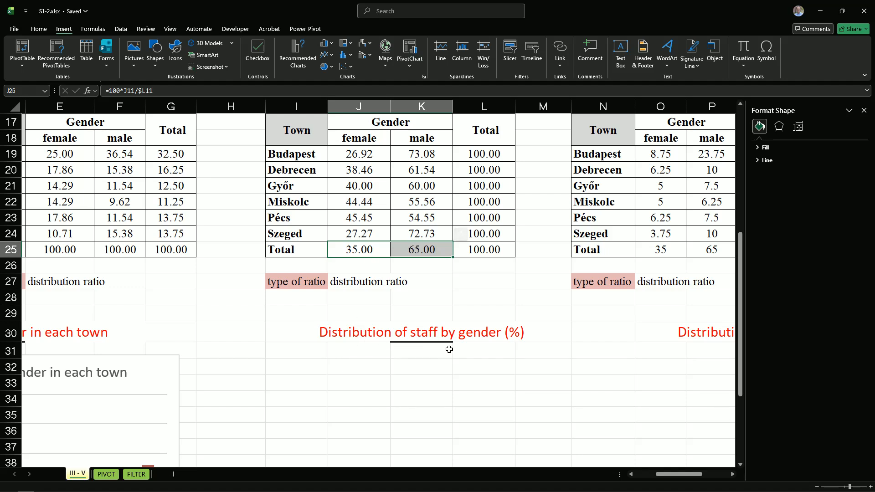
pyautogui.click(454, 277)
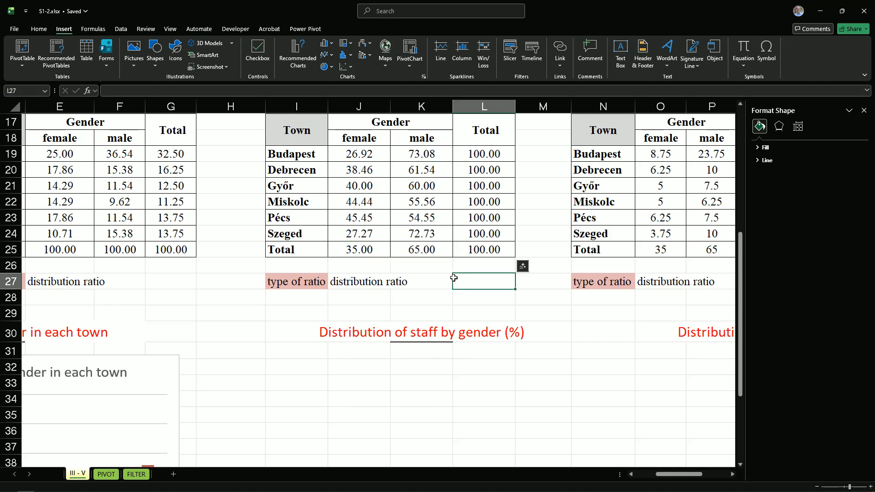
pyautogui.click(363, 250)
pyautogui.moveTo(363, 249); pyautogui.dragTo(421, 252)
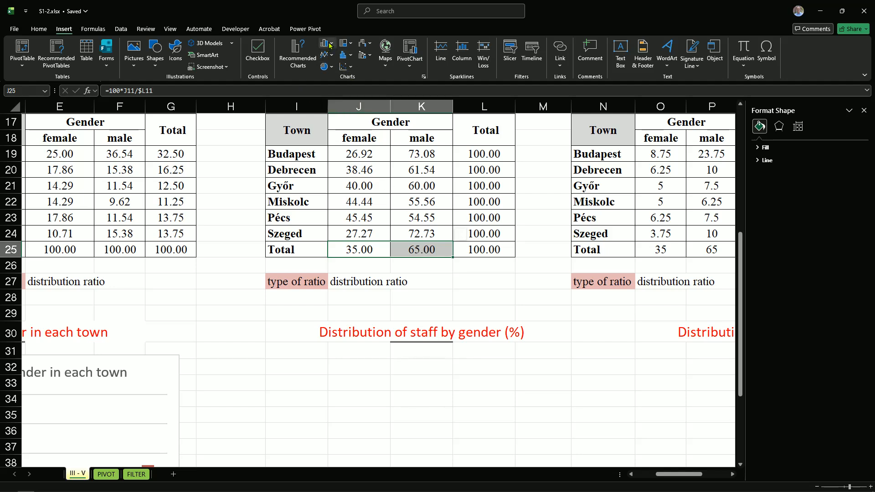
pyautogui.click(327, 66)
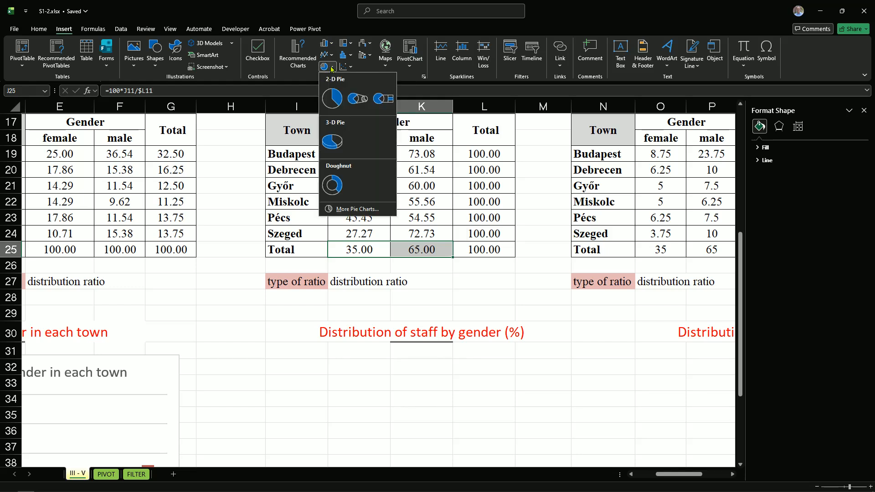
pyautogui.click(333, 99)
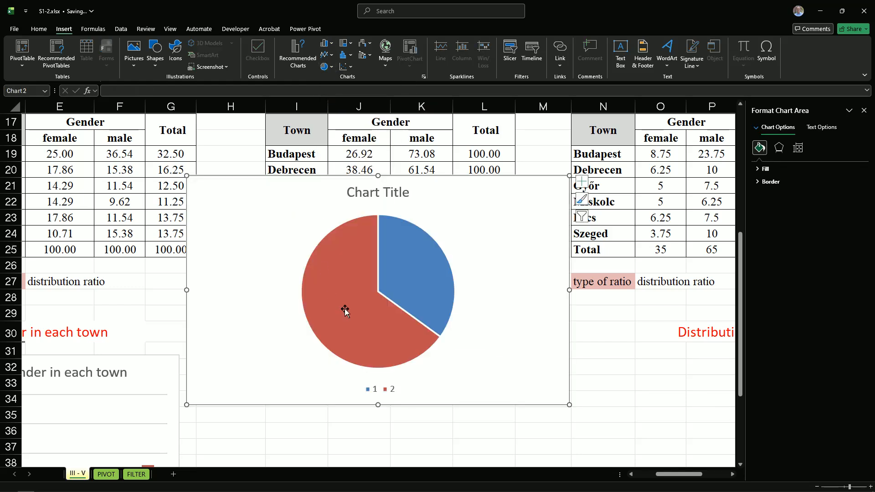
# Shrink the pie chart and place it below the heading "Distribution of staff by gender (%)", spanning about H32 to M44
pyautogui.moveTo(385, 199); pyautogui.dragTo(387, 324)
pyautogui.moveTo(188, 302); pyautogui.dragTo(252, 332)
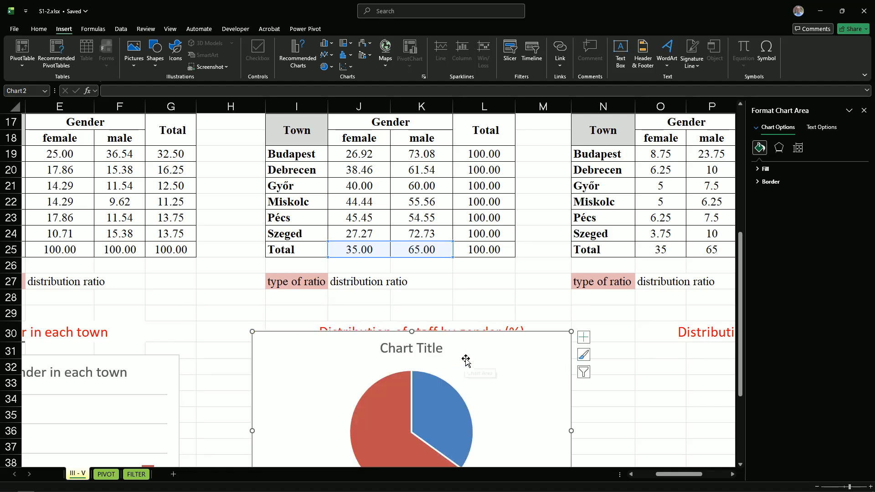
pyautogui.scroll(-2, 462, 360)
pyautogui.moveTo(346, 297); pyautogui.dragTo(344, 325)
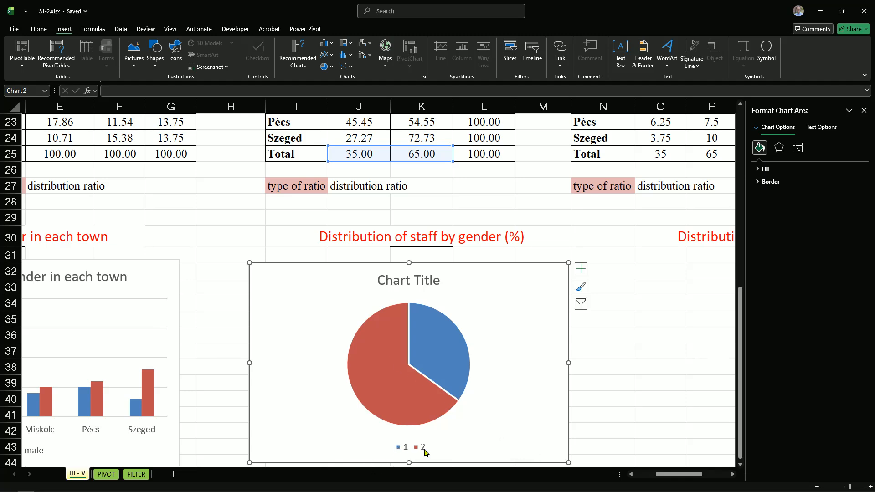
# Set the pie chart's category labels to the female and male headers in J18:K18
pyautogui.scroll(3, 467, 423)
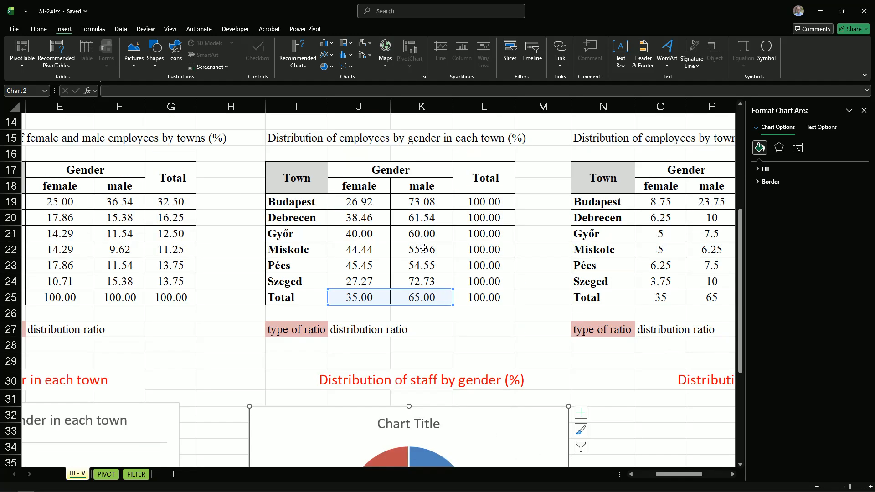
pyautogui.scroll(-1, 455, 342)
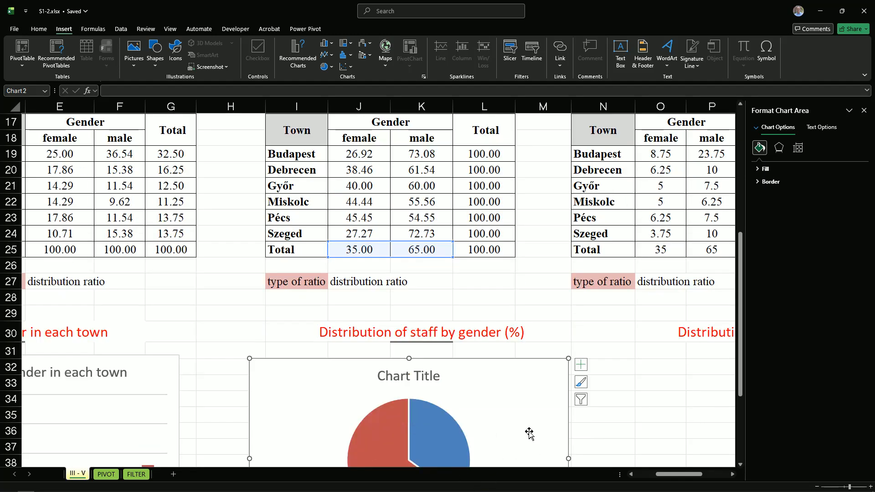
pyautogui.click(581, 401)
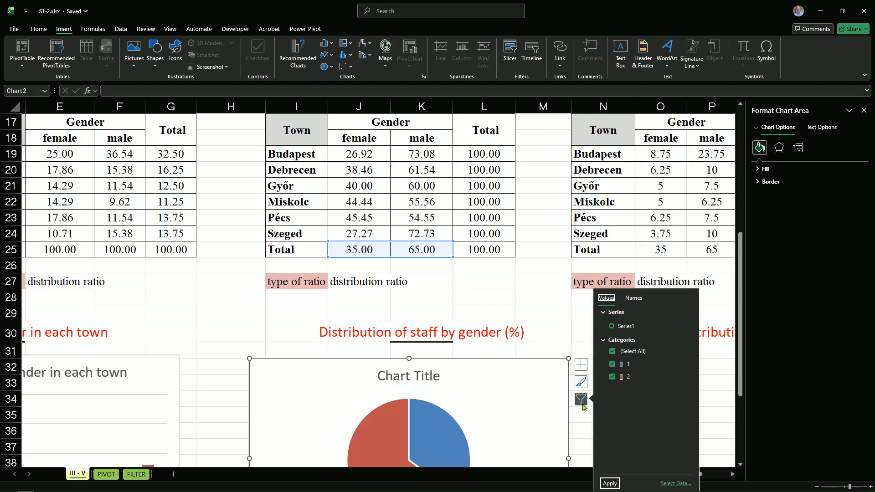
pyautogui.click(676, 484)
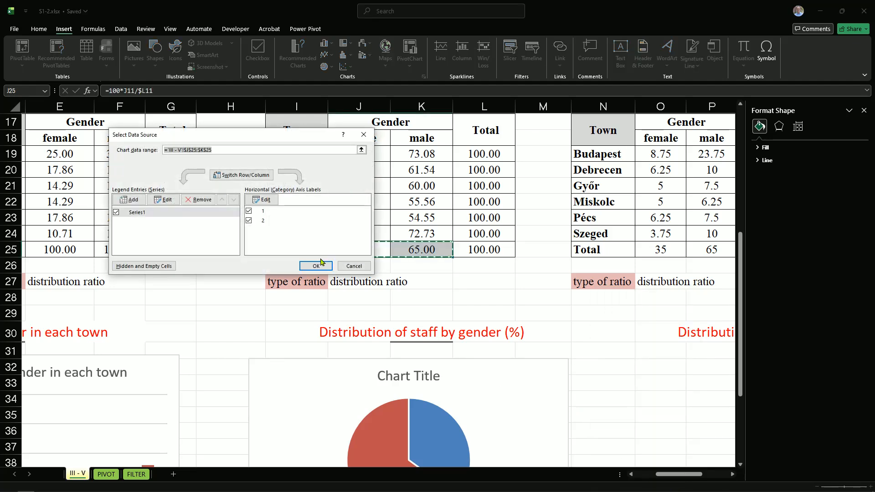
pyautogui.moveTo(248, 138); pyautogui.dragTo(199, 239)
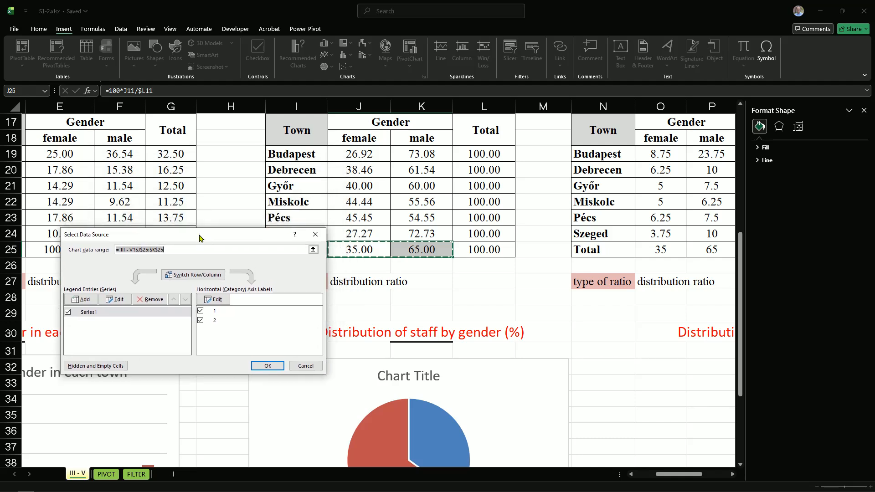
pyautogui.click(214, 300)
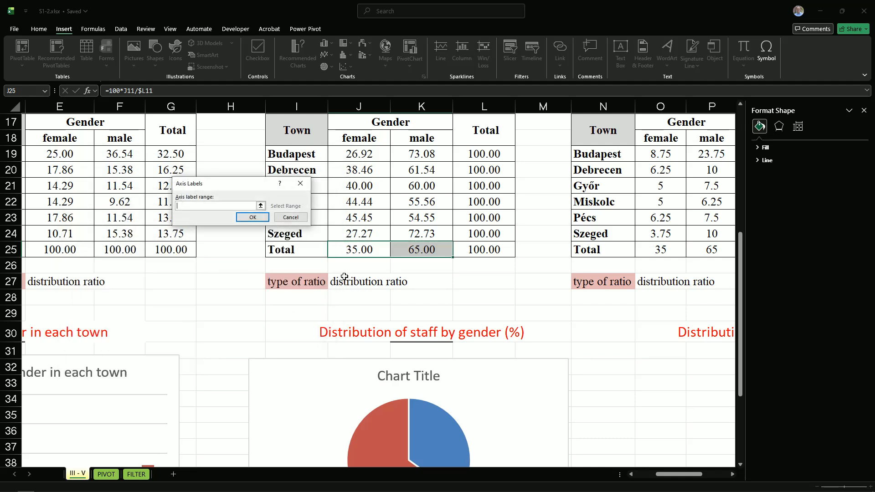
pyautogui.moveTo(356, 146); pyautogui.dragTo(423, 143)
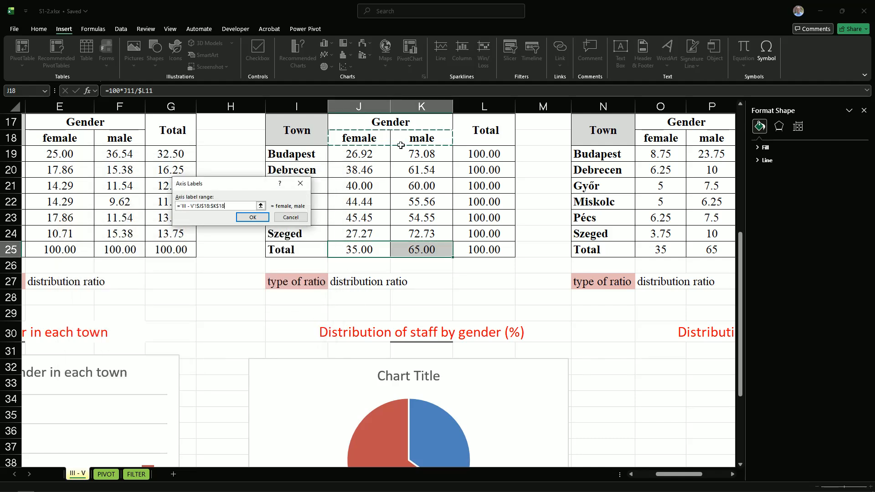
pyautogui.click(244, 219)
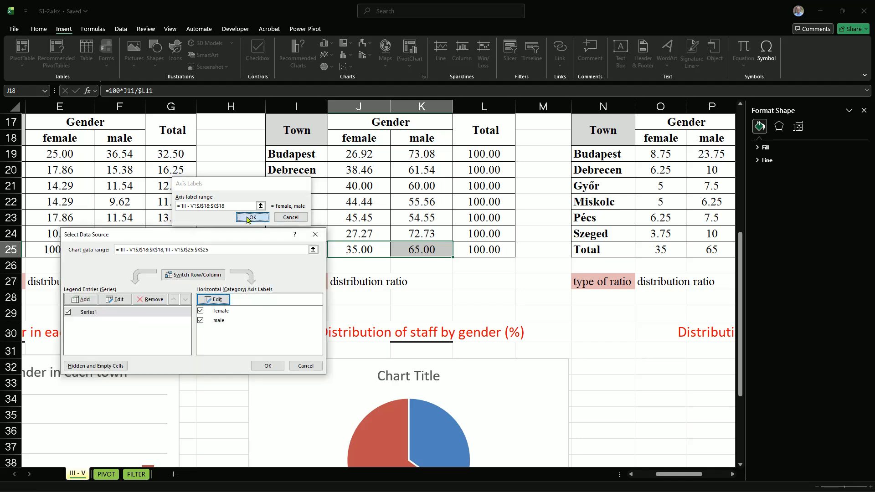
pyautogui.click(267, 366)
pyautogui.scroll(-4, 318, 381)
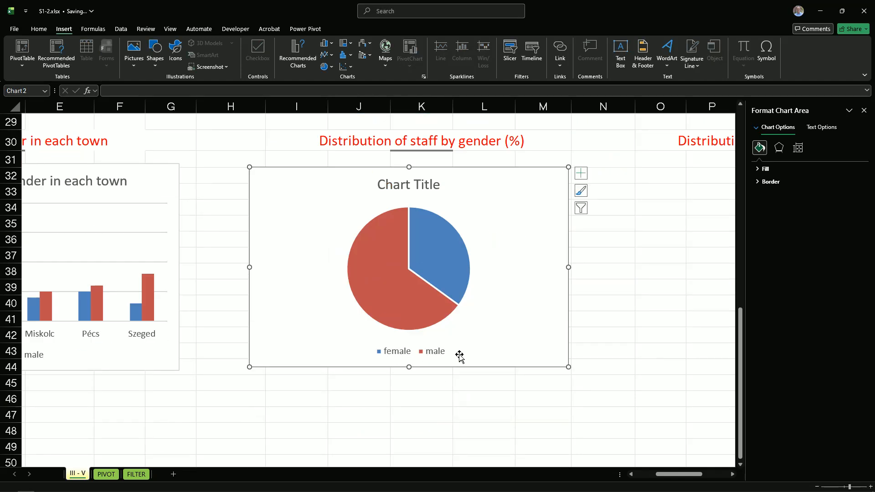
# Add data labels to the pie chart showing category name and percentage without the value, separated by a semicolon
pyautogui.scroll(2, 483, 346)
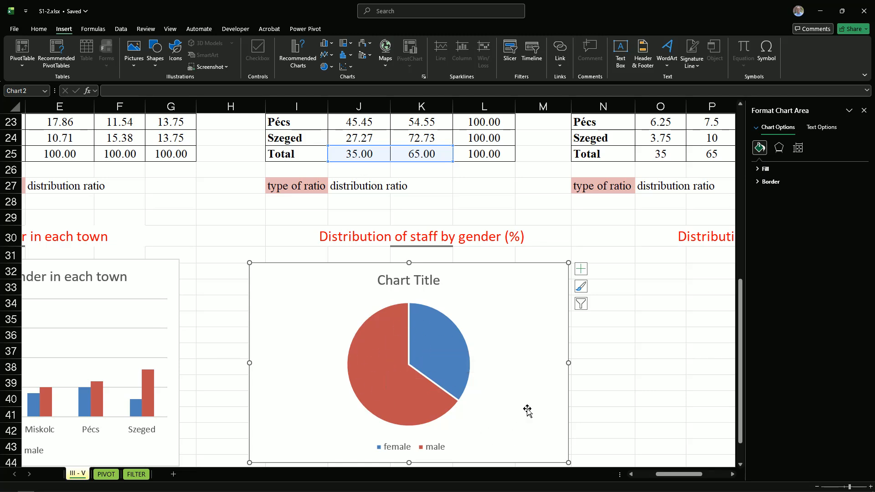
pyautogui.click(581, 270)
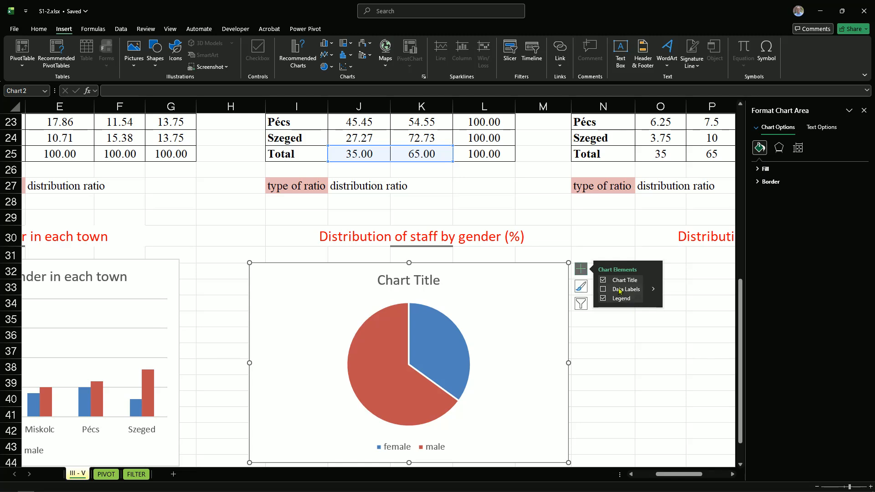
pyautogui.click(652, 290)
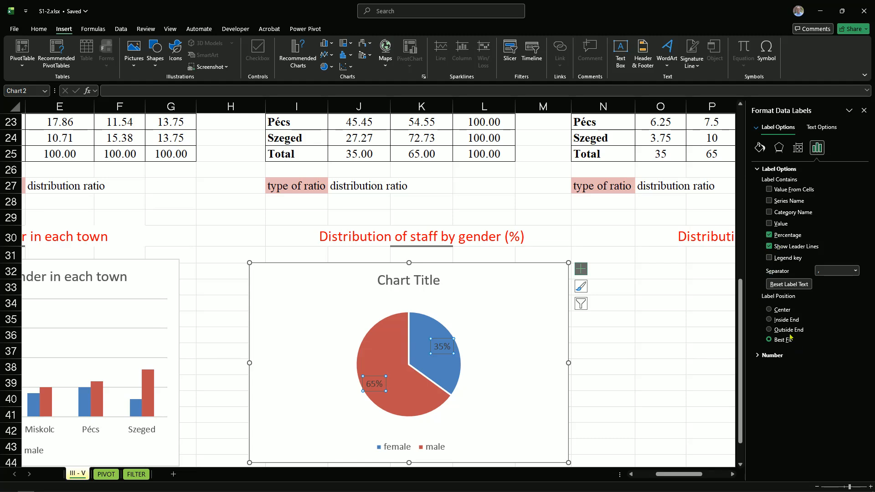
pyautogui.click(769, 213)
pyautogui.click(856, 270)
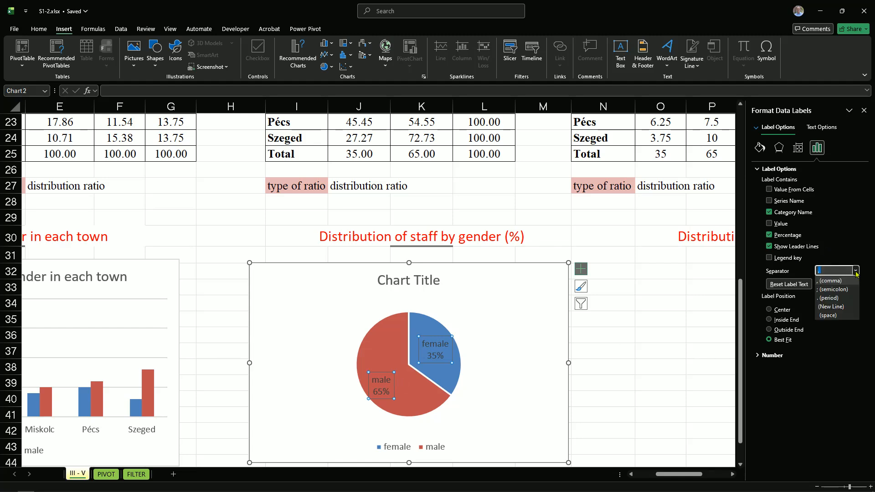
pyautogui.click(825, 291)
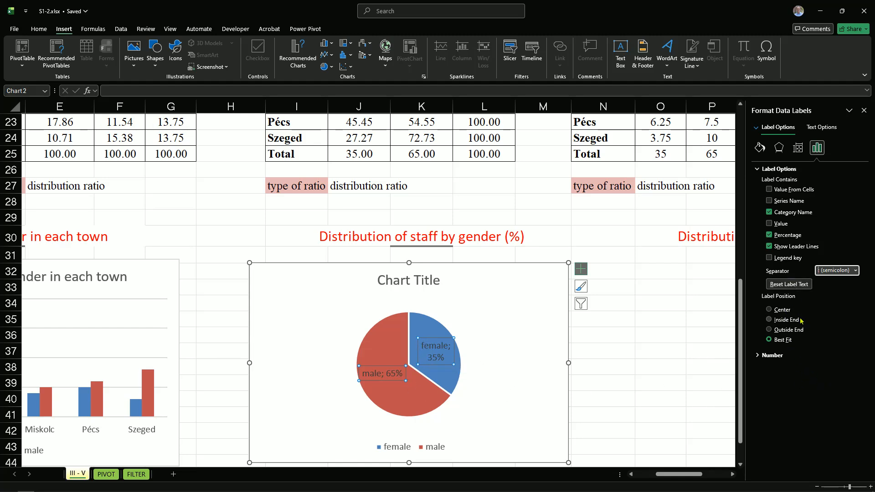
# Try the Outside End position for the pie's data labels, settle on Center, and close the label formatting options
pyautogui.click(769, 309)
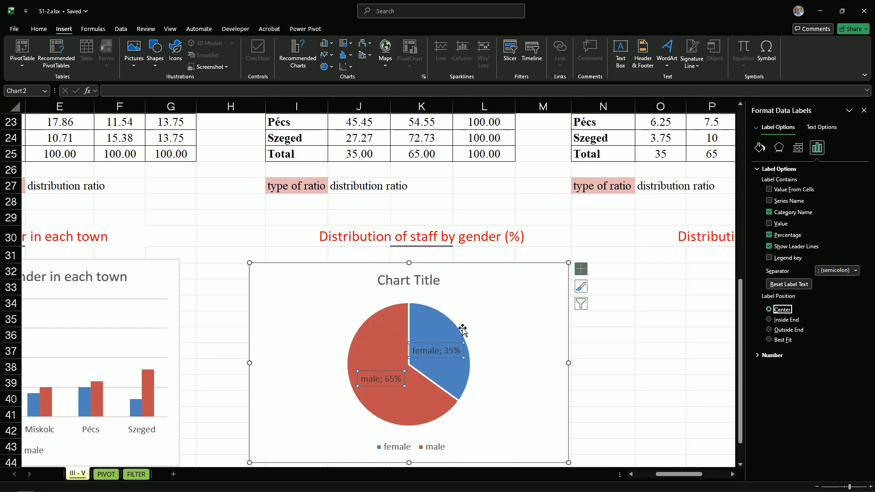
pyautogui.click(769, 329)
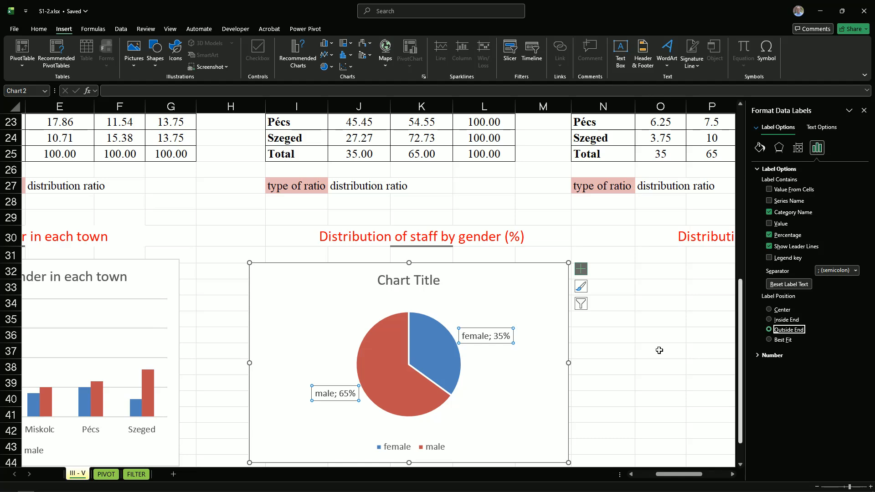
pyautogui.click(769, 309)
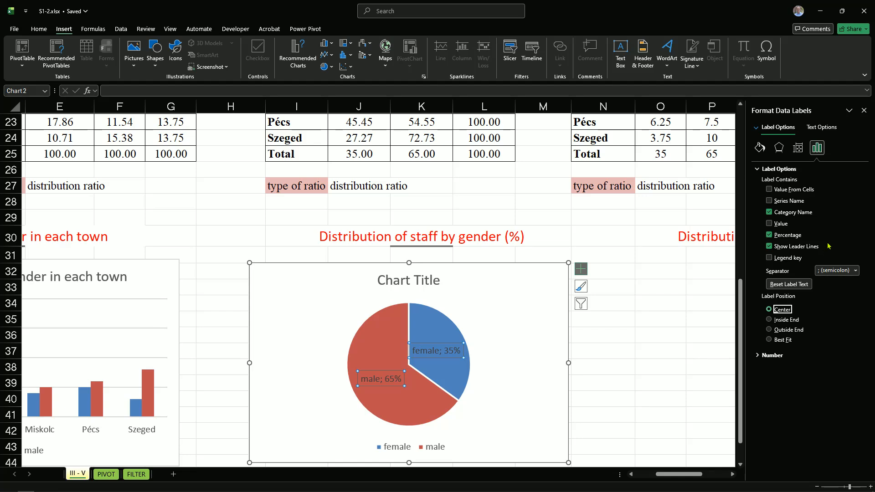
pyautogui.click(864, 110)
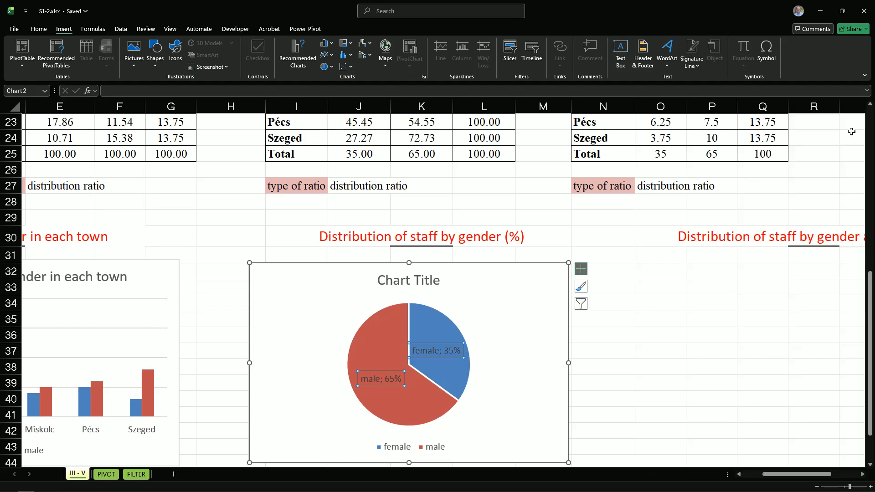
pyautogui.press('Escape')
pyautogui.scroll(-1, 625, 411)
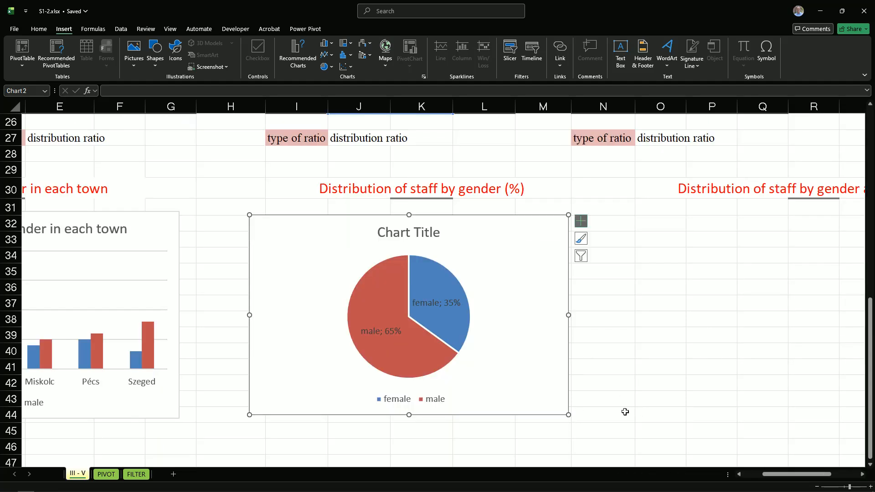
# Shrink the pie chart proportionally so it spans about H32 to M43, and deselect it
pyautogui.moveTo(568, 415); pyautogui.dragTo(541, 399)
pyautogui.click(657, 409)
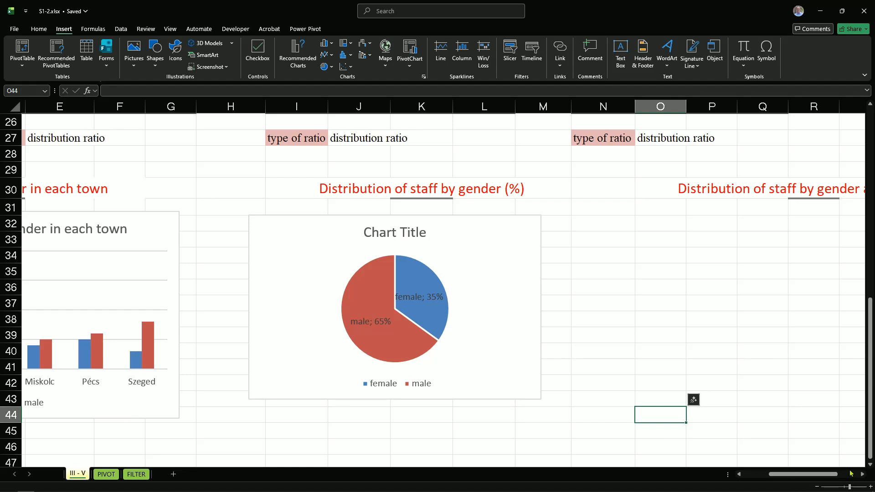
# Insert a 2-D 100% stacked column chart from the female and male town percentages in O18:P24
pyautogui.moveTo(824, 474); pyautogui.dragTo(845, 475)
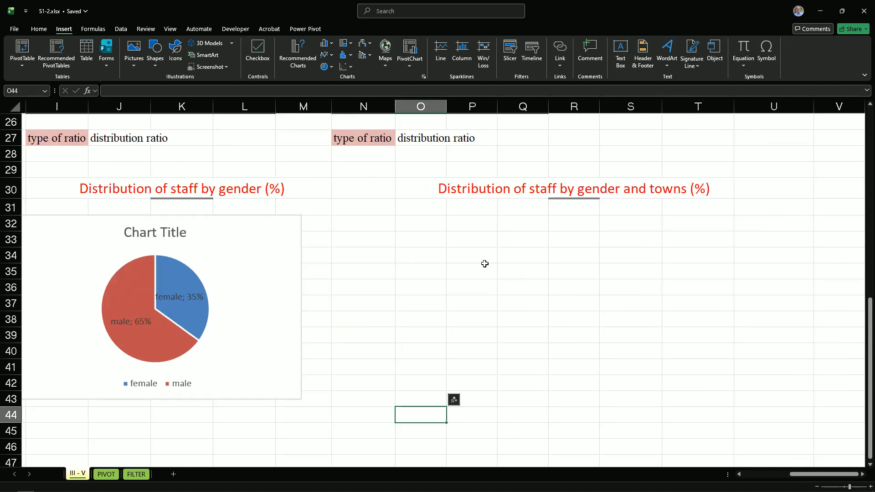
pyautogui.scroll(2, 504, 253)
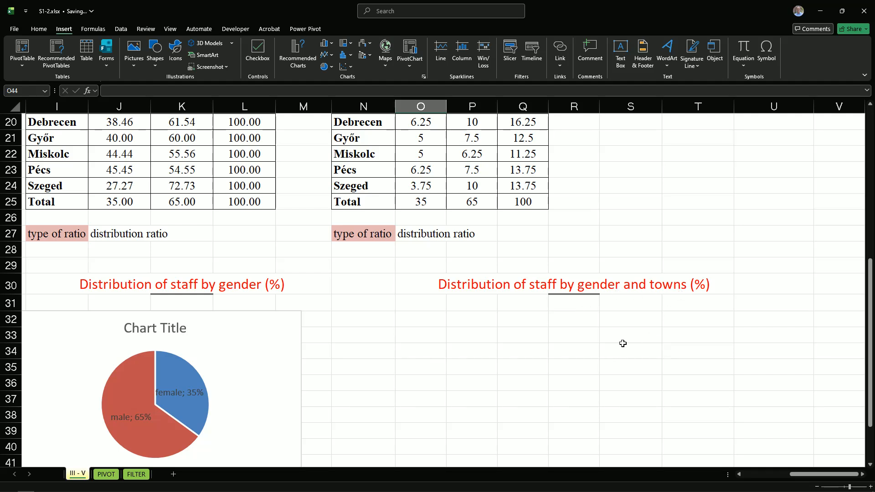
pyautogui.scroll(1, 623, 344)
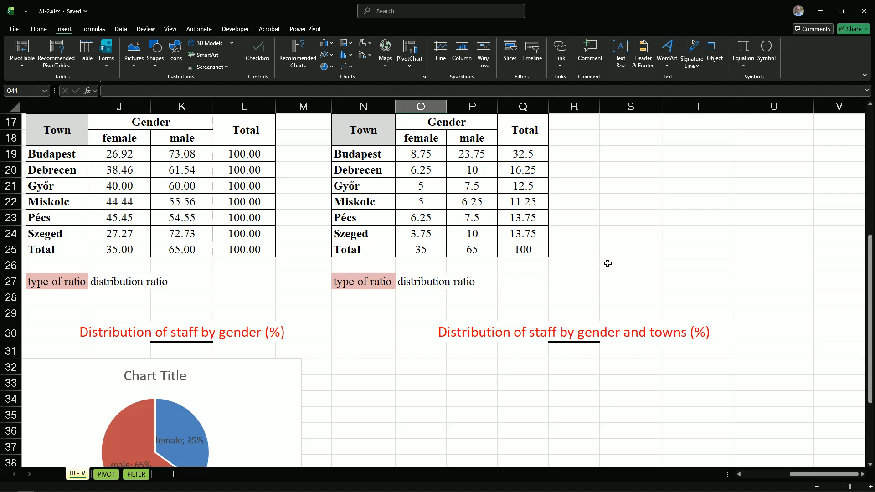
pyautogui.moveTo(419, 138); pyautogui.dragTo(472, 233)
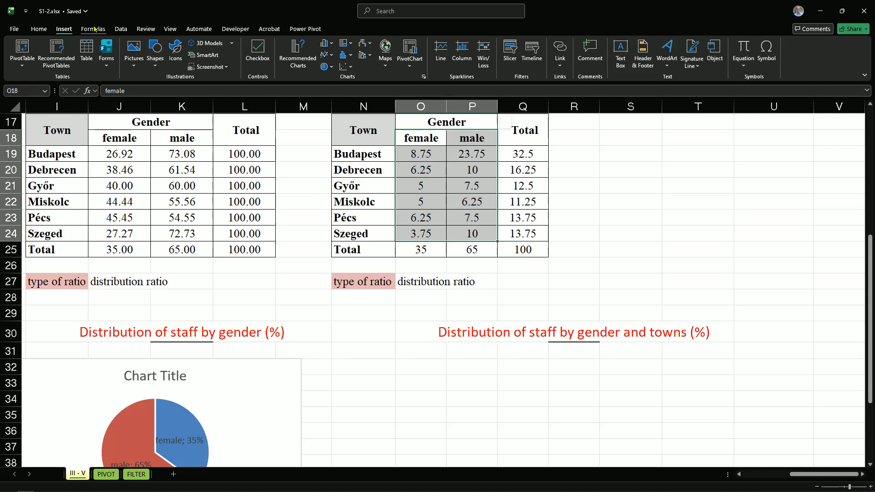
pyautogui.click(332, 44)
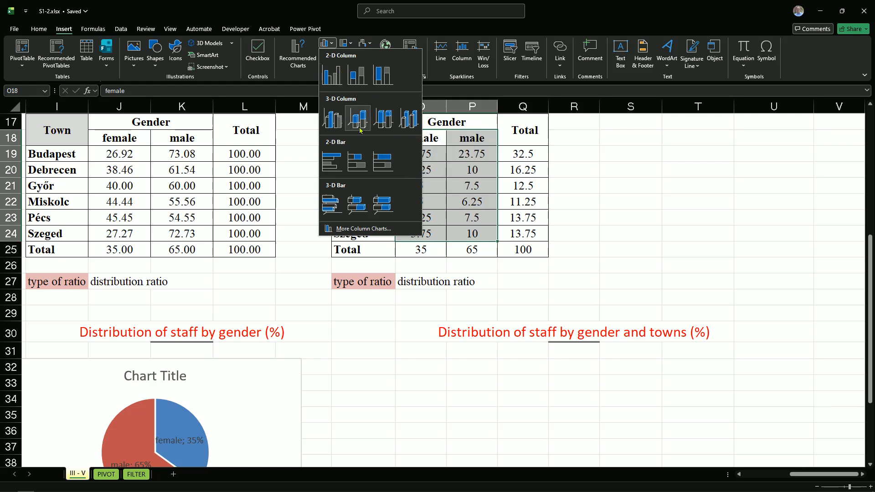
pyautogui.click(378, 81)
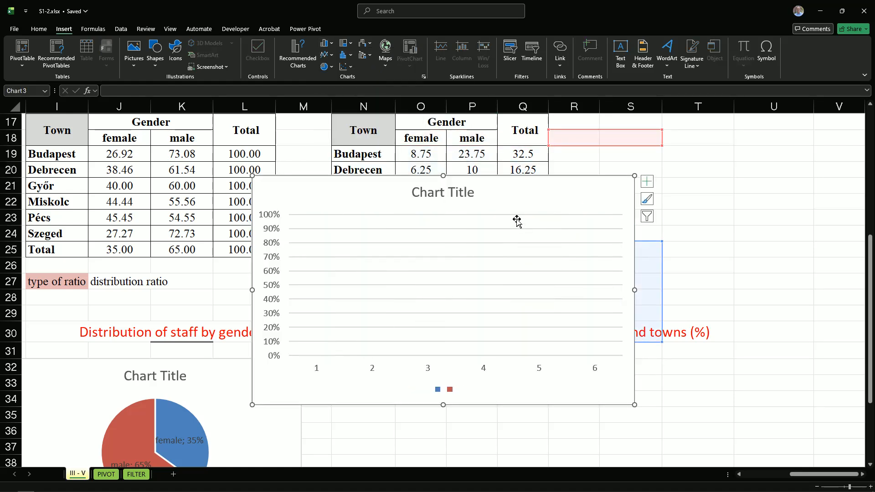
# Place the stacked column chart below "Distribution of staff by gender and towns (%)", about N31 to T45, and shift its source data range to O18:P24
pyautogui.moveTo(487, 191); pyautogui.dragTo(580, 369)
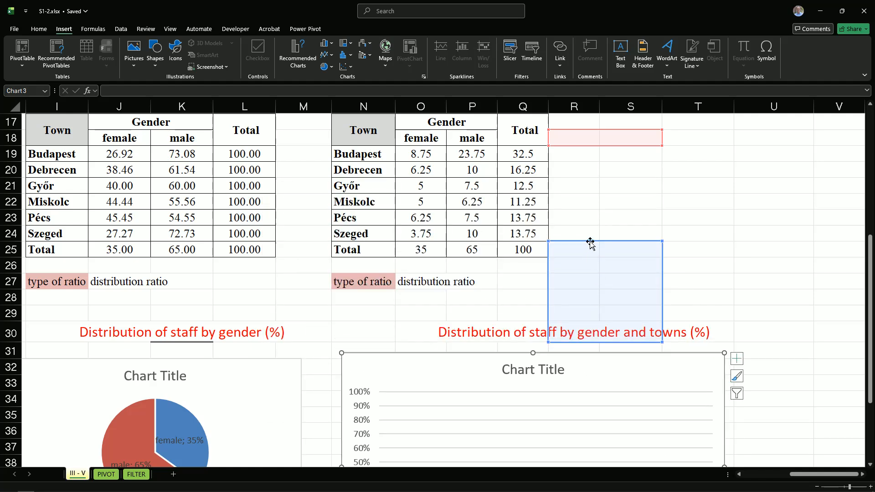
pyautogui.moveTo(590, 242); pyautogui.dragTo(422, 157)
pyautogui.scroll(-2, 561, 321)
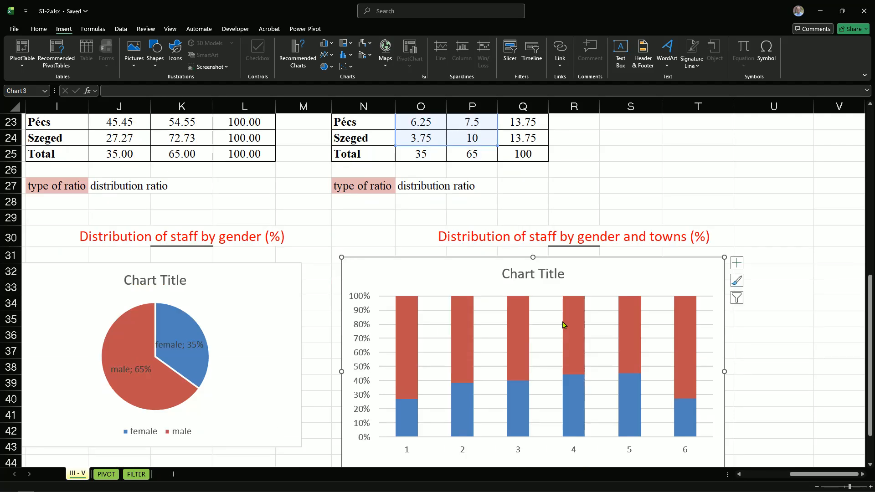
pyautogui.scroll(-2, 563, 372)
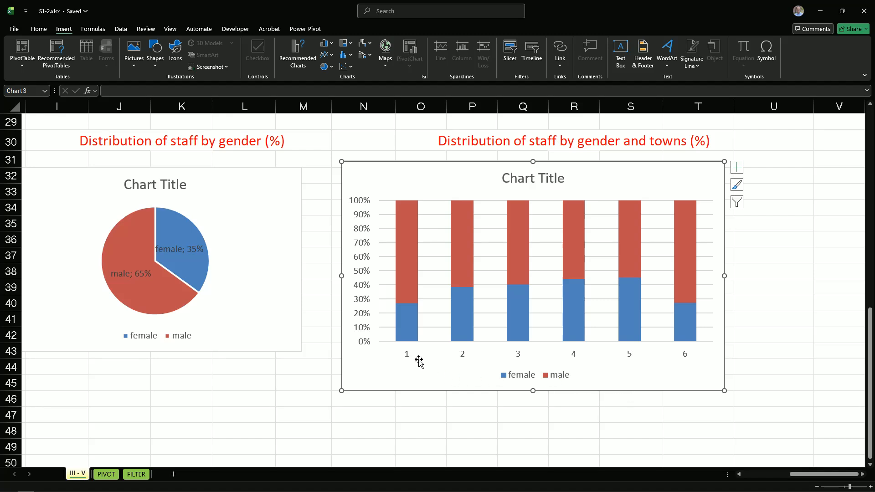
# Set the stacked column chart's horizontal axis labels to the town names in N19:N24
pyautogui.scroll(1, 694, 396)
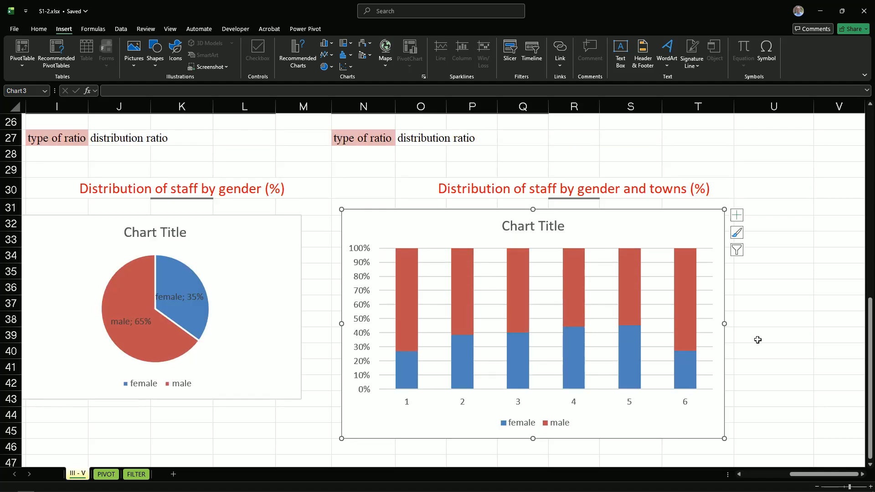
pyautogui.click(736, 250)
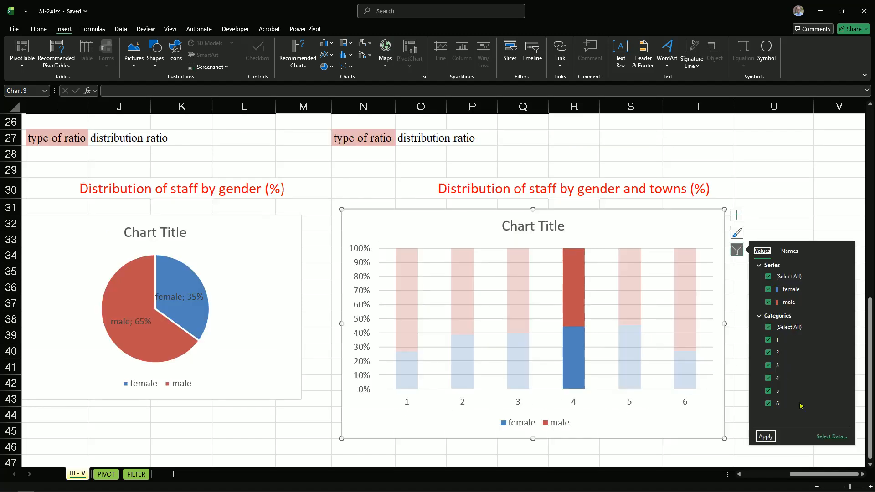
pyautogui.click(831, 441)
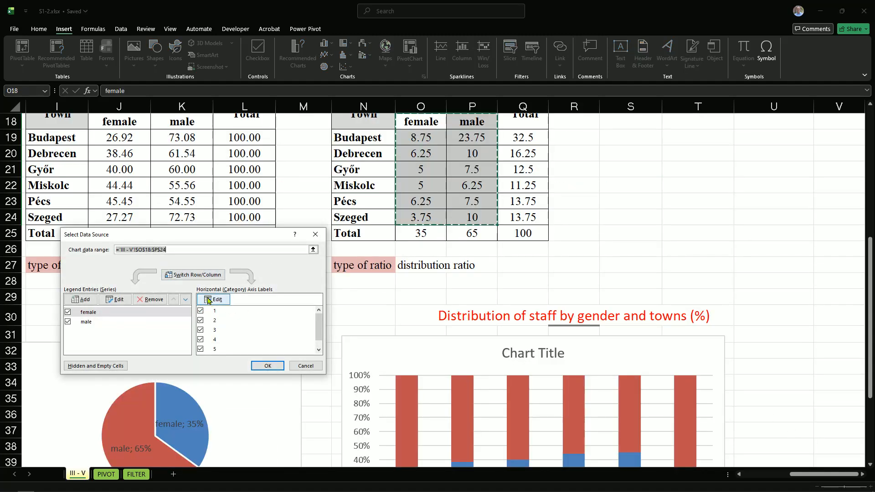
pyautogui.click(207, 300)
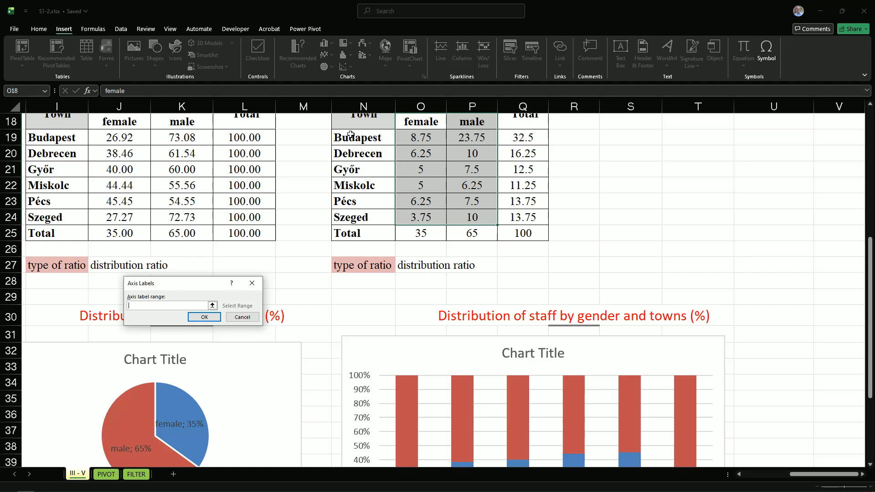
pyautogui.moveTo(350, 135); pyautogui.dragTo(356, 215)
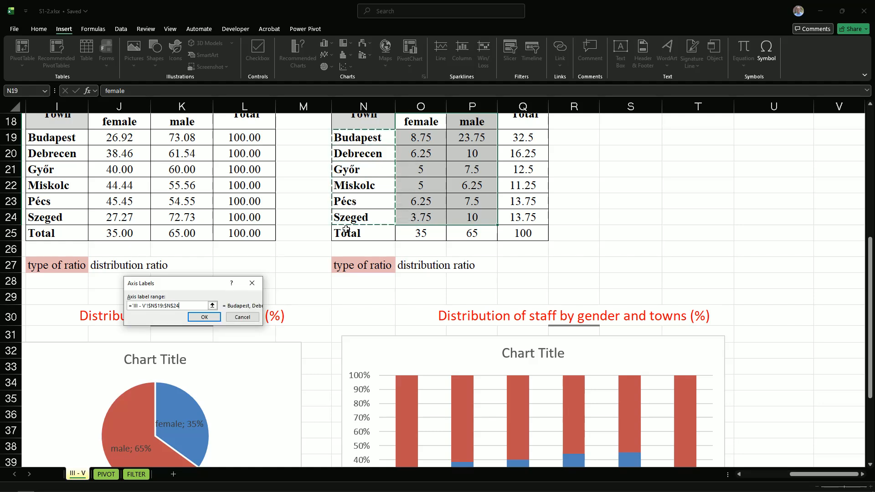
pyautogui.click(212, 319)
pyautogui.click(274, 366)
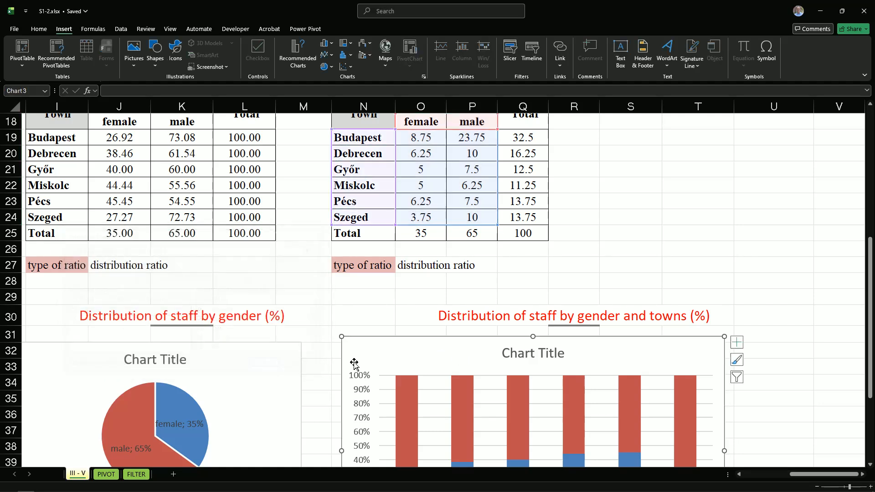
pyautogui.scroll(-4, 810, 342)
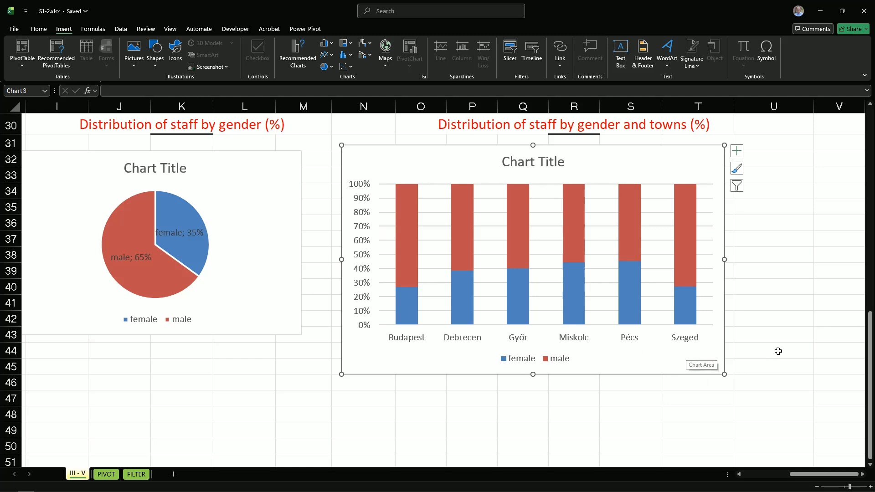
# Copy the heading text "Distribution of staff by gender and towns (%)" from cell R30
pyautogui.scroll(2, 779, 349)
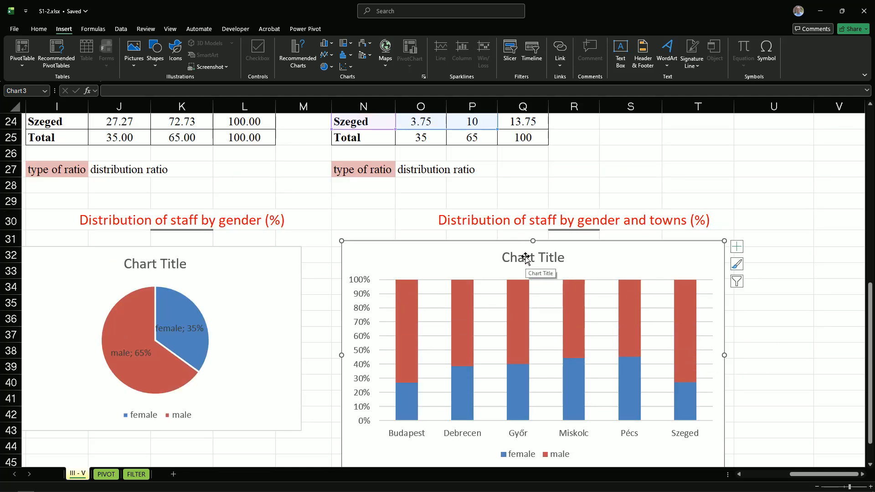
pyautogui.click(809, 333)
pyautogui.click(573, 224)
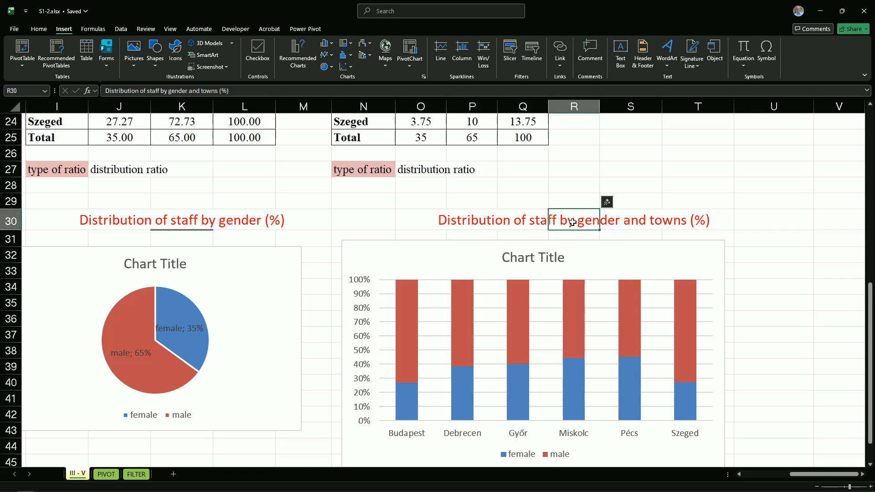
pyautogui.doubleClick(573, 222)
pyautogui.tripleClick(573, 222)
pyautogui.hotkey('ctrl', 'c')
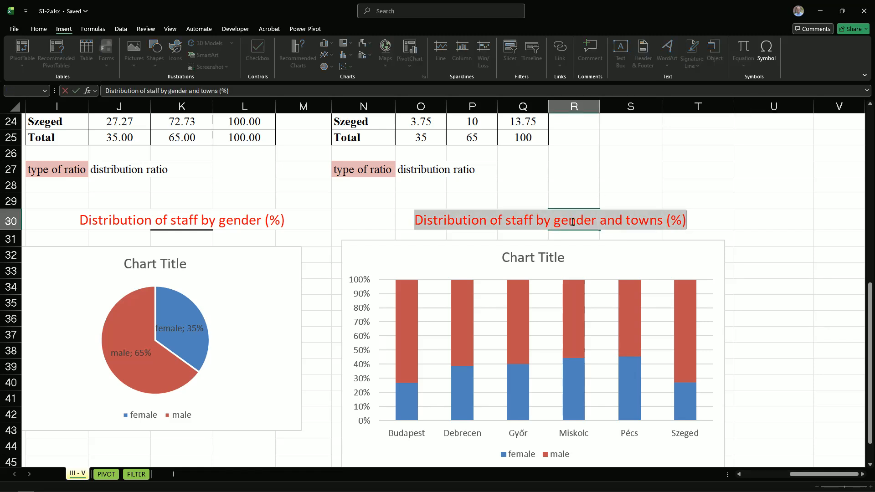
# Replace the stacked column chart's placeholder title with "Distribution of staff by gender and towns (%)"
pyautogui.click(538, 256)
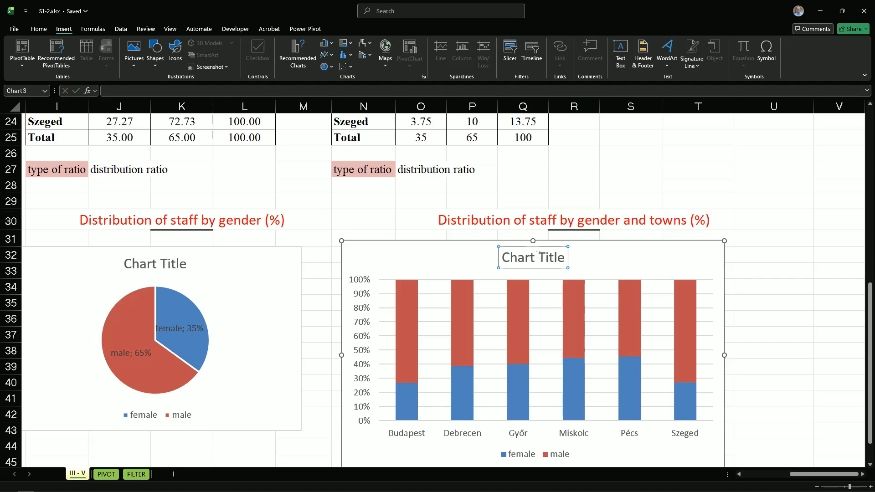
pyautogui.doubleClick(538, 256)
pyautogui.click(524, 259)
pyautogui.press('Delete')
pyautogui.press('Delete')
pyautogui.press('Delete')
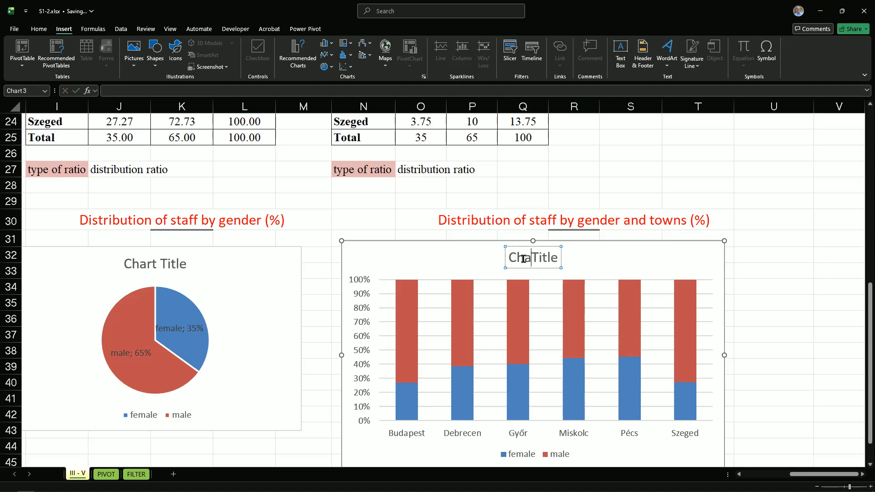
pyautogui.press('Delete')
pyautogui.press('Delete')
pyautogui.press('Delete')
pyautogui.press('Delete')
pyautogui.press('Delete')
pyautogui.press('BackSpace')
pyautogui.press('BackSpace')
pyautogui.press('BackSpace')
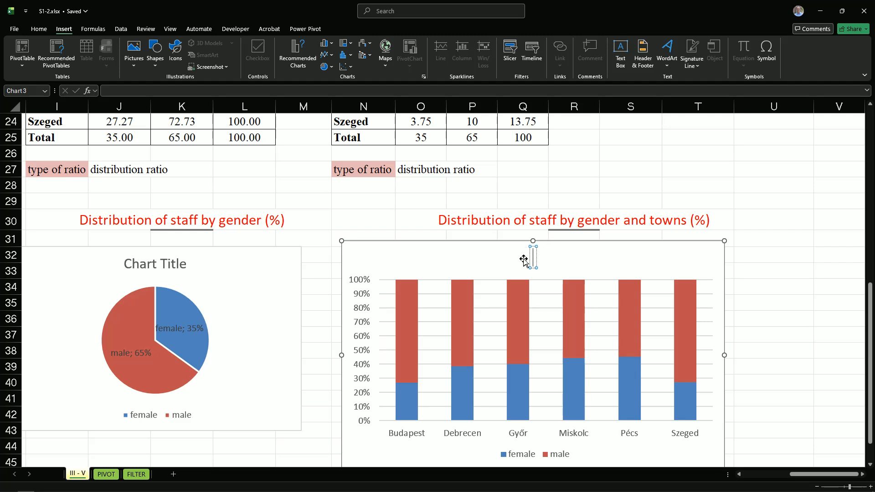
pyautogui.hotkey('ctrl', 'v')
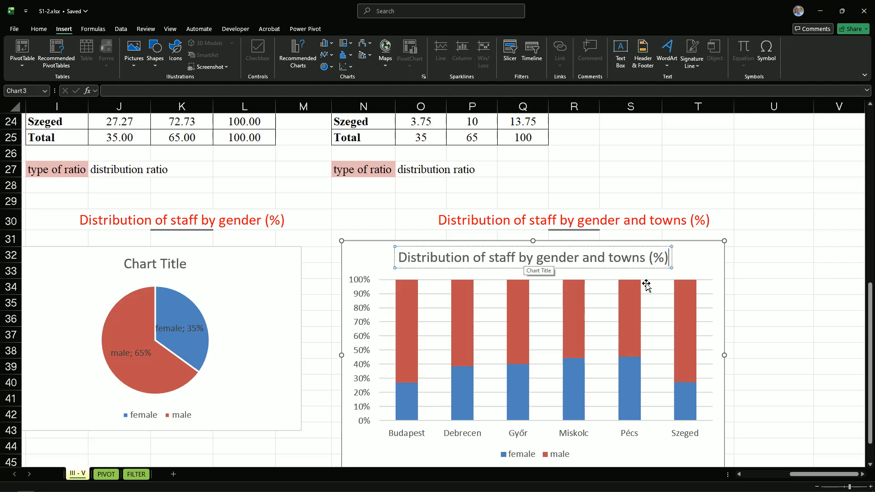
pyautogui.click(801, 344)
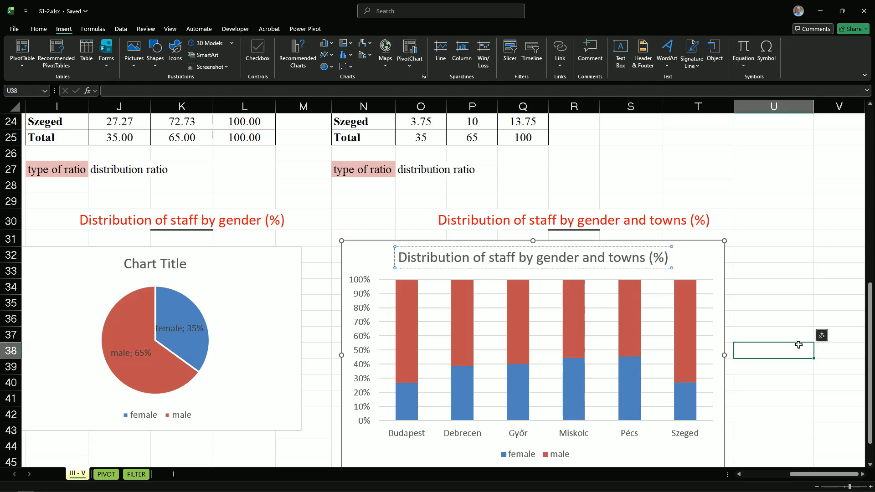
# Shrink the stacked column chart and move it beneath its heading so it spans about O31 to T43, and deselect it
pyautogui.click(775, 430)
pyautogui.scroll(-2, 775, 430)
pyautogui.click(615, 365)
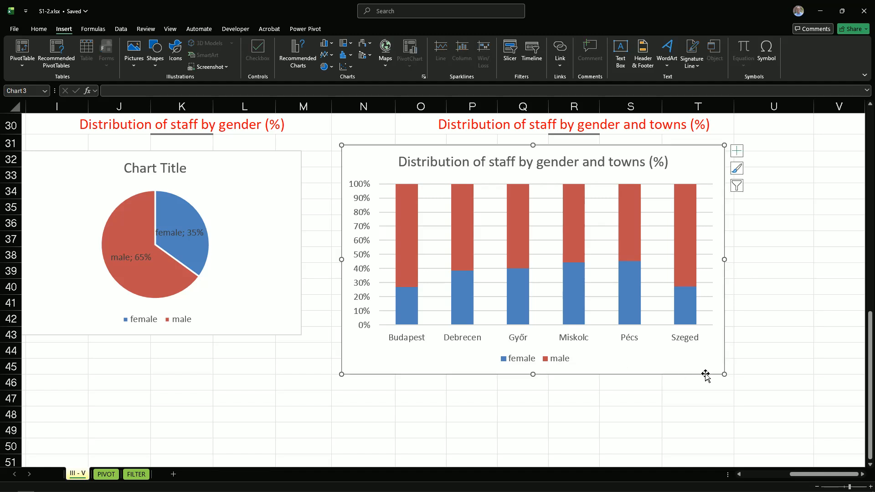
pyautogui.moveTo(724, 374); pyautogui.dragTo(686, 344)
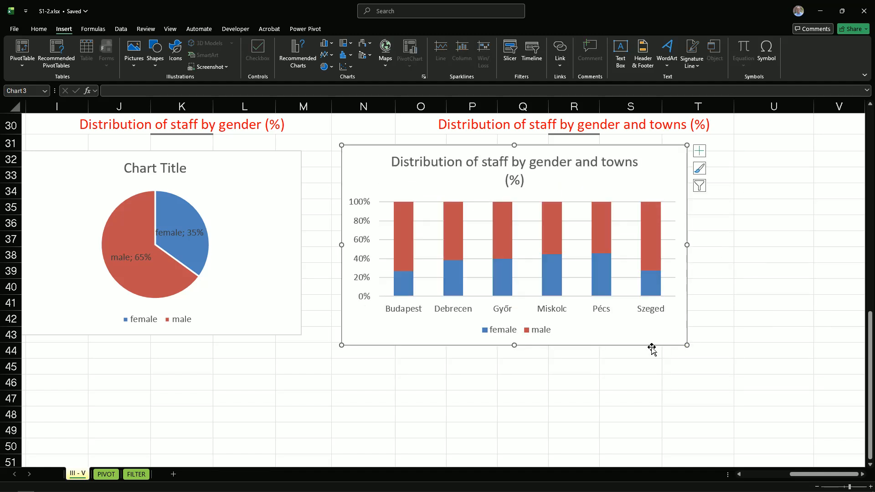
pyautogui.click(553, 309)
pyautogui.moveTo(572, 335); pyautogui.dragTo(621, 332)
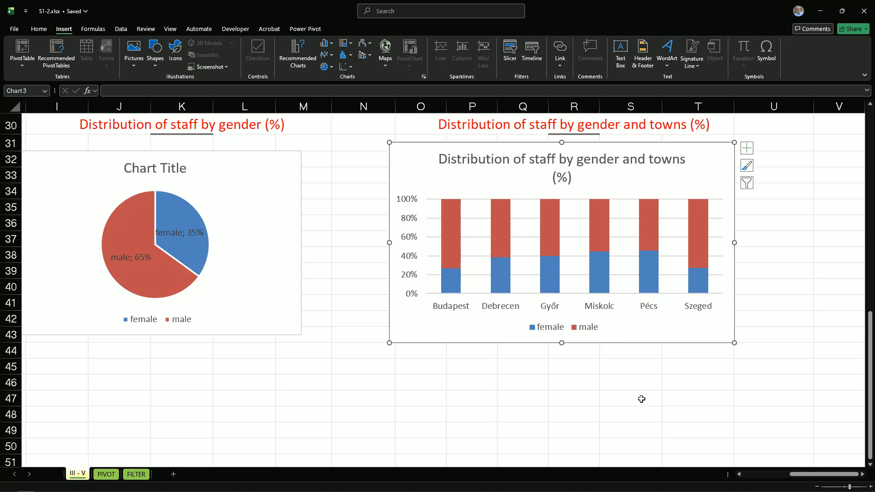
pyautogui.scroll(1, 781, 382)
pyautogui.scroll(3, 781, 381)
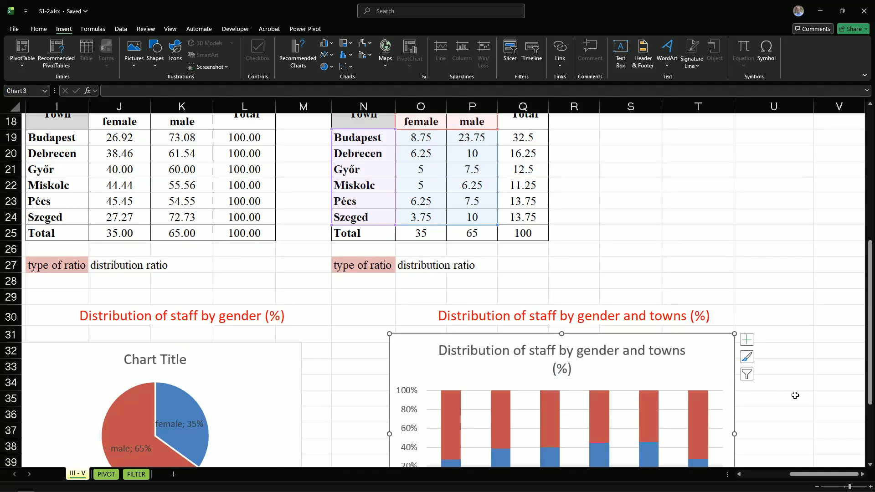
pyautogui.click(815, 423)
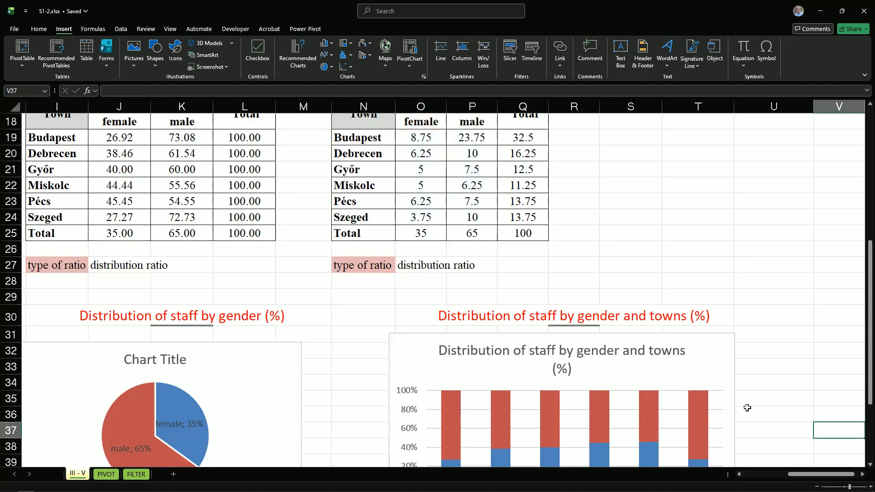
# Make the words "average premium" bold in the task VI description in L18 on the PIVOT sheet
pyautogui.click(106, 475)
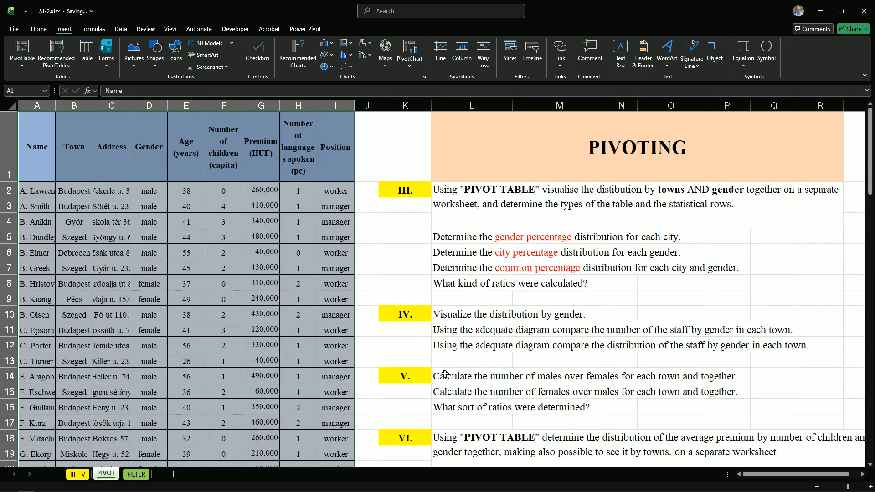
pyautogui.scroll(-1, 488, 384)
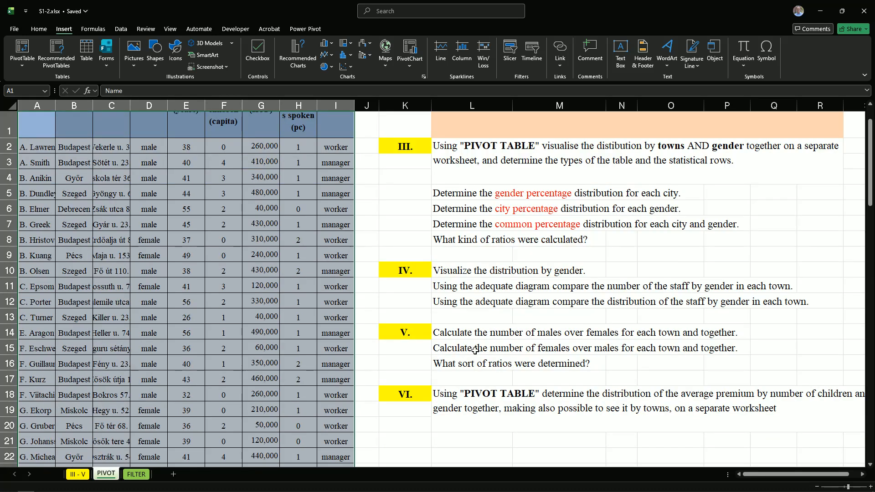
pyautogui.scroll(-3, 652, 366)
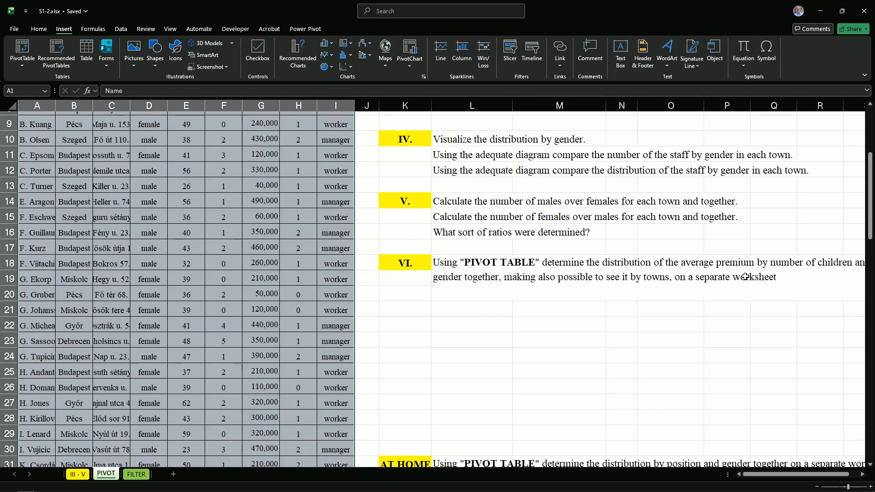
pyautogui.doubleClick(619, 263)
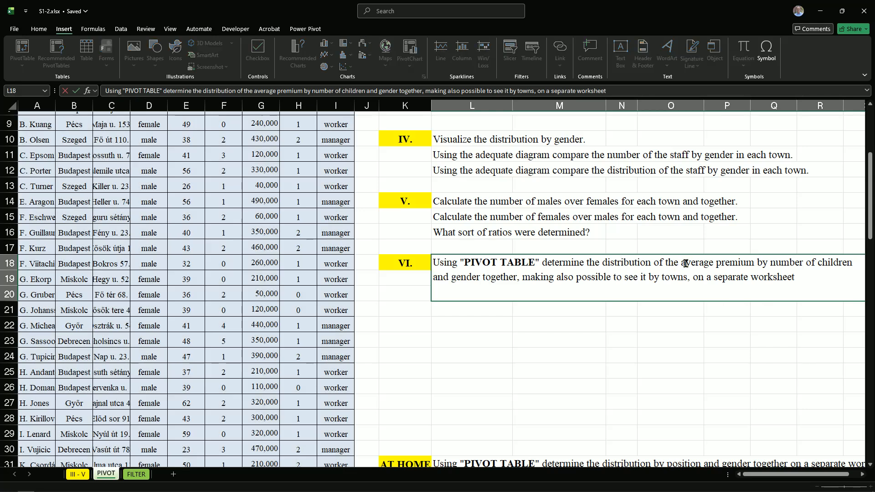
pyautogui.moveTo(681, 264); pyautogui.dragTo(752, 263)
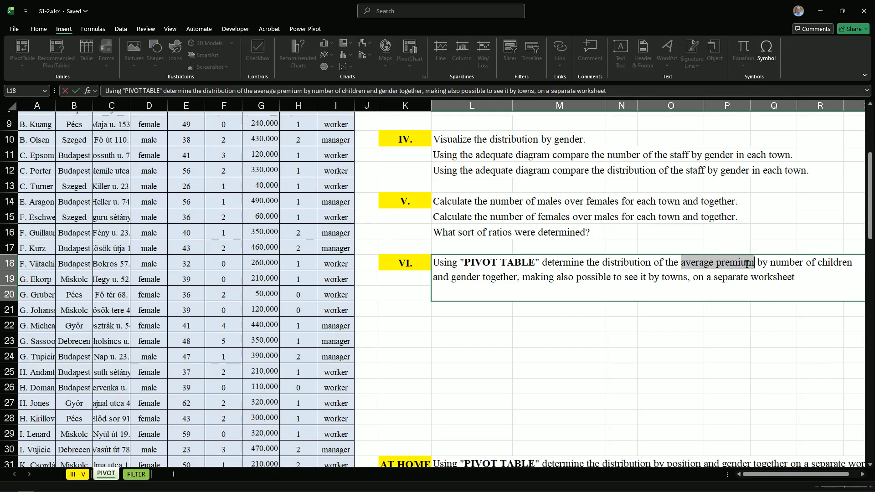
pyautogui.hotkey('ctrl', 'b')
pyautogui.click(726, 308)
pyautogui.hscroll(2, 756, 343)
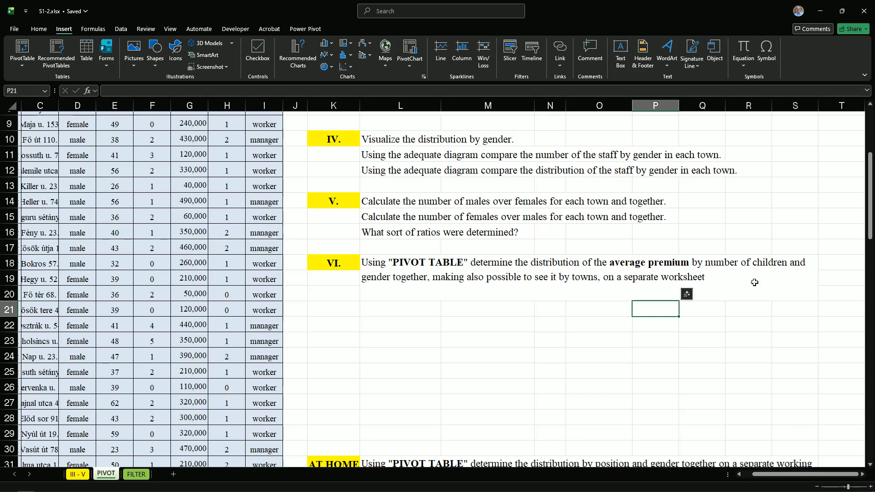
pyautogui.click(754, 263)
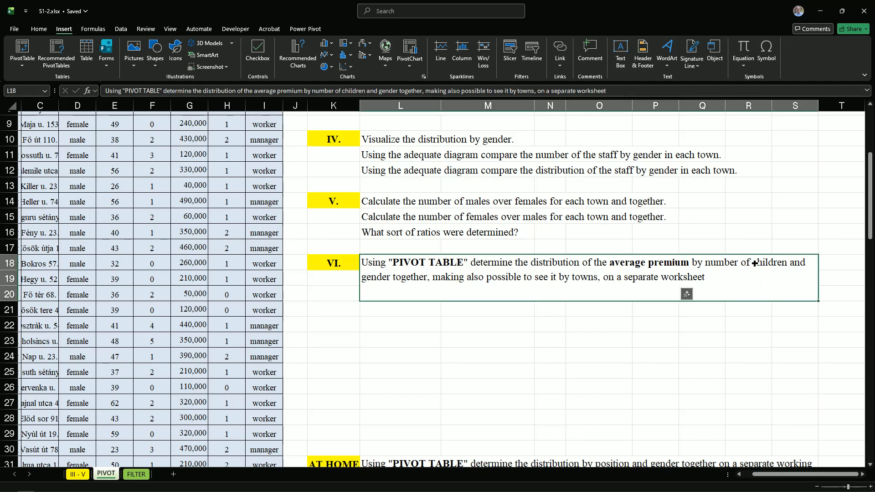
pyautogui.doubleClick(754, 263)
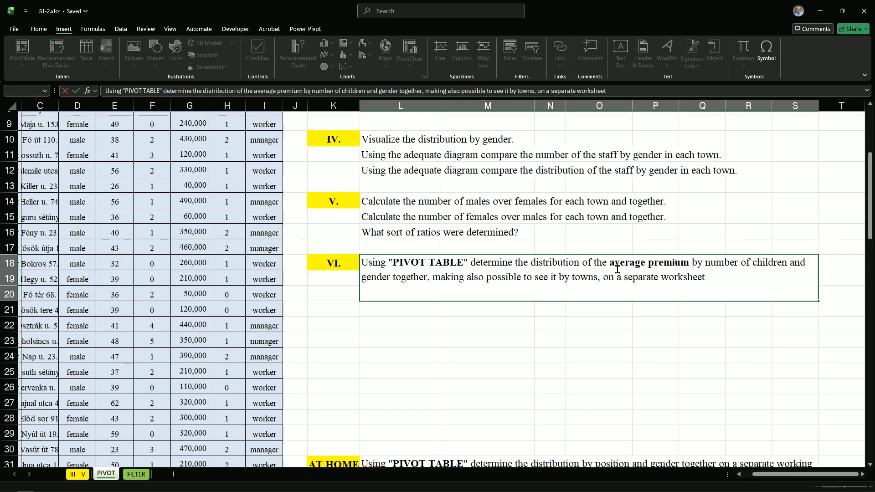
pyautogui.click(543, 277)
# Create a PivotTable on a new worksheet from the staff data in A1:I81 of the PIVOT sheet
pyautogui.moveTo(785, 473); pyautogui.dragTo(700, 476)
pyautogui.scroll(3, 235, 334)
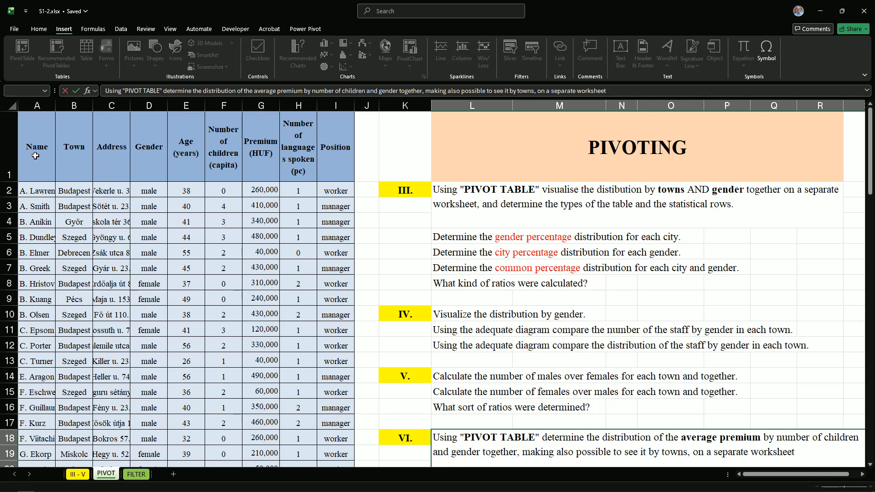
pyautogui.moveTo(40, 156); pyautogui.dragTo(323, 164)
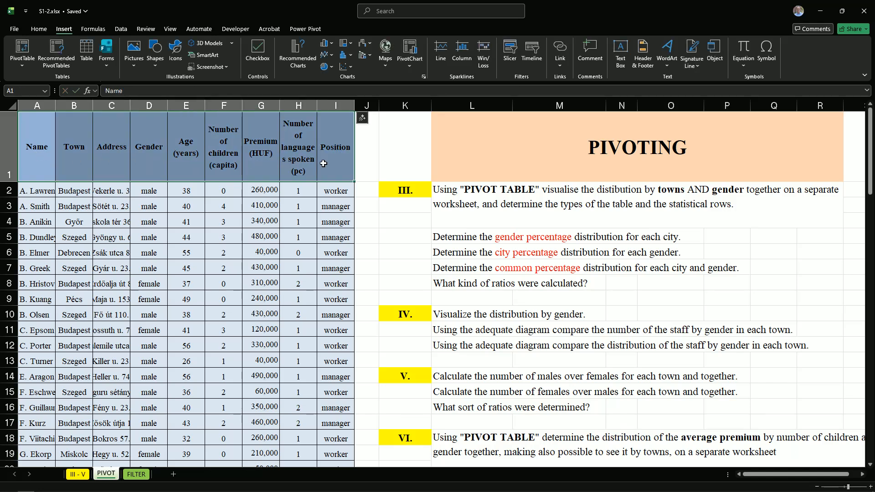
pyautogui.hotkey('ctrl', 'shift', 'Down')
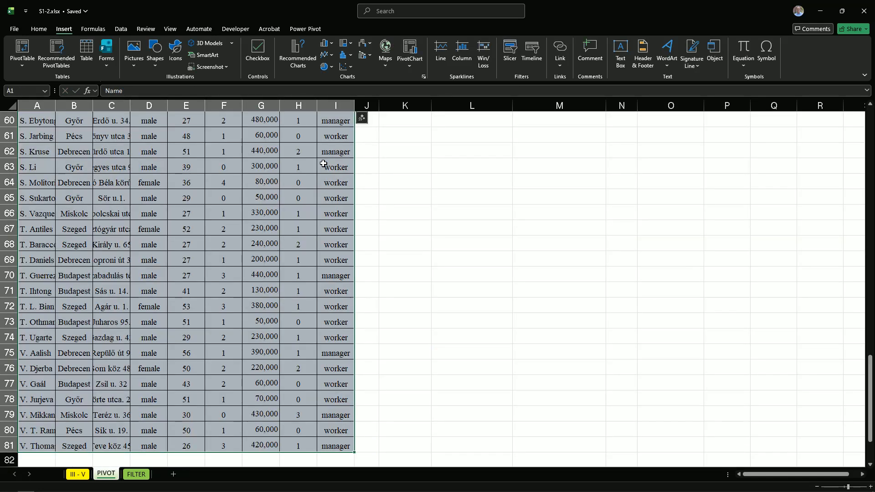
pyautogui.click(21, 50)
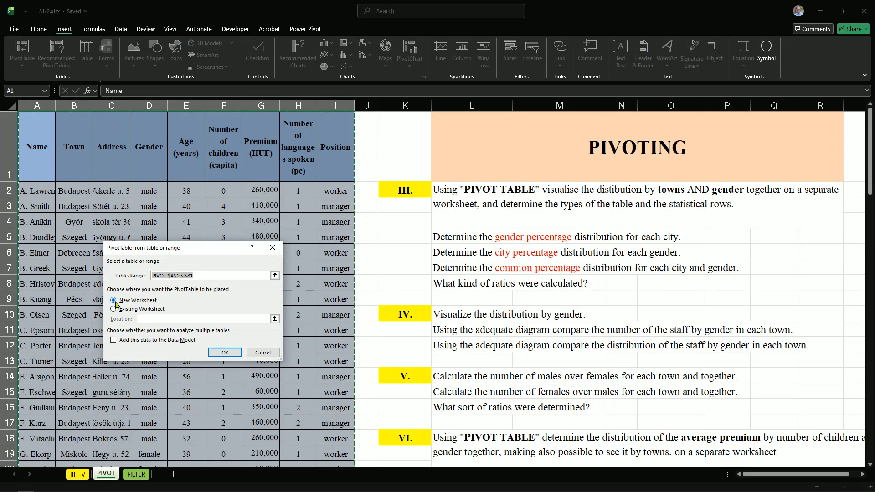
pyautogui.click(219, 354)
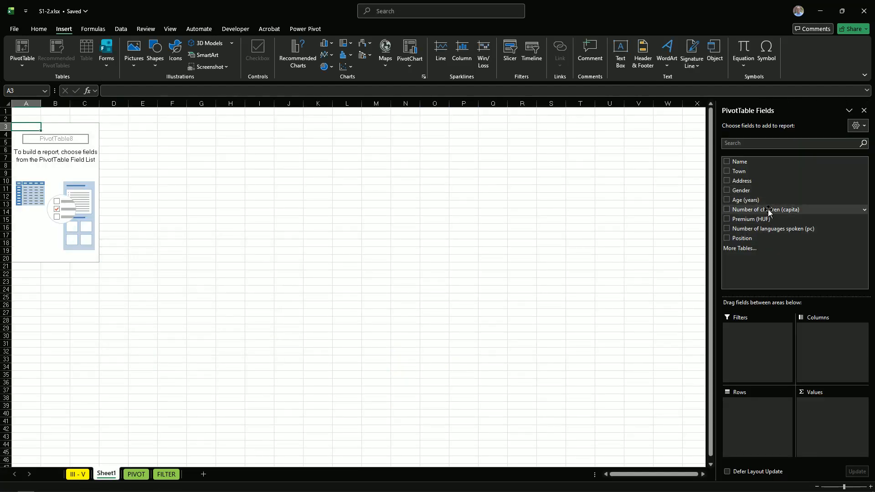
# Lay out the PivotTable with Number of children (capita) as rows, Gender as columns, Premium (HUF) as values and Town as filter
pyautogui.moveTo(771, 209); pyautogui.dragTo(765, 409)
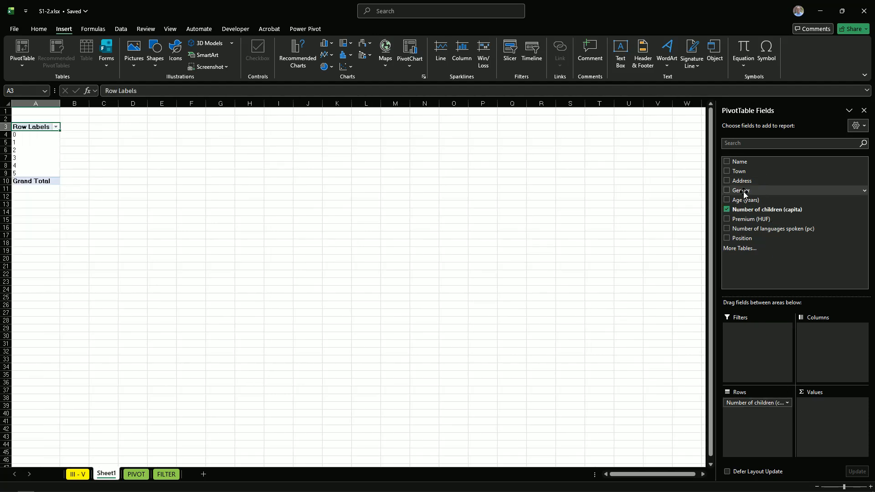
pyautogui.moveTo(744, 193); pyautogui.dragTo(824, 323)
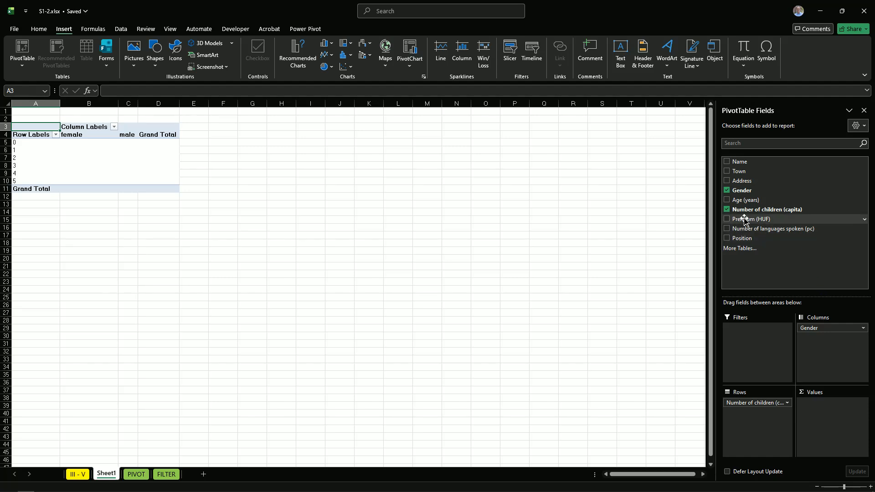
pyautogui.moveTo(746, 221); pyautogui.dragTo(820, 403)
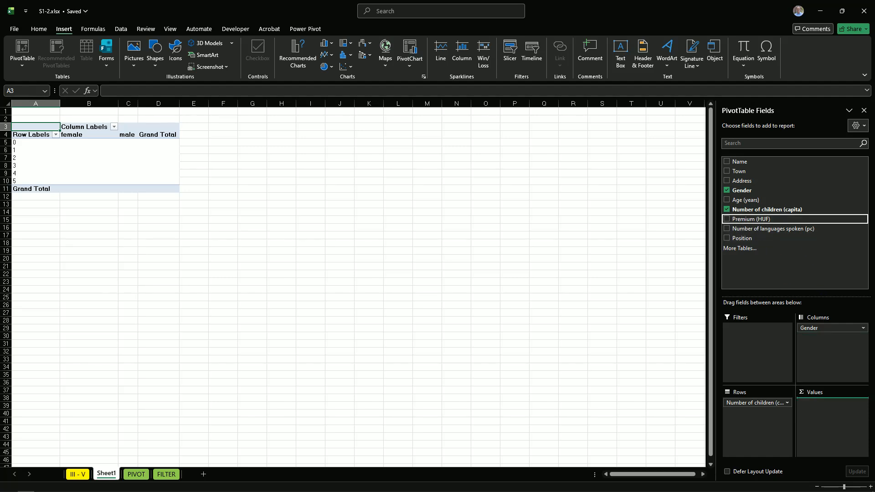
pyautogui.moveTo(822, 409); pyautogui.dragTo(822, 410)
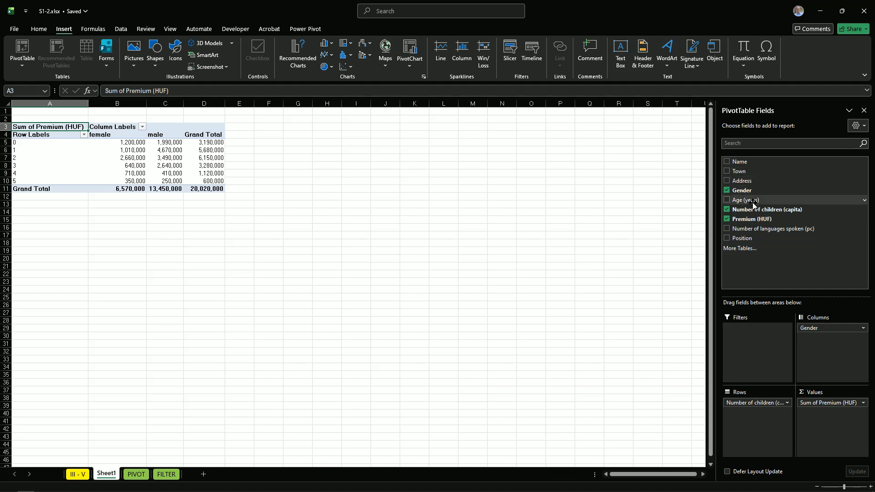
pyautogui.moveTo(739, 170); pyautogui.dragTo(741, 343)
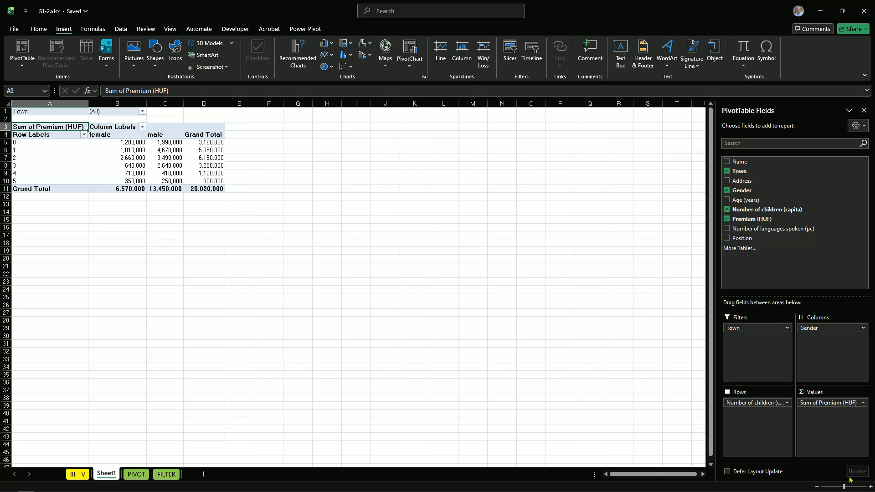
# Summarize the PivotTable's Premium (HUF) value field by Average
pyautogui.click(863, 403)
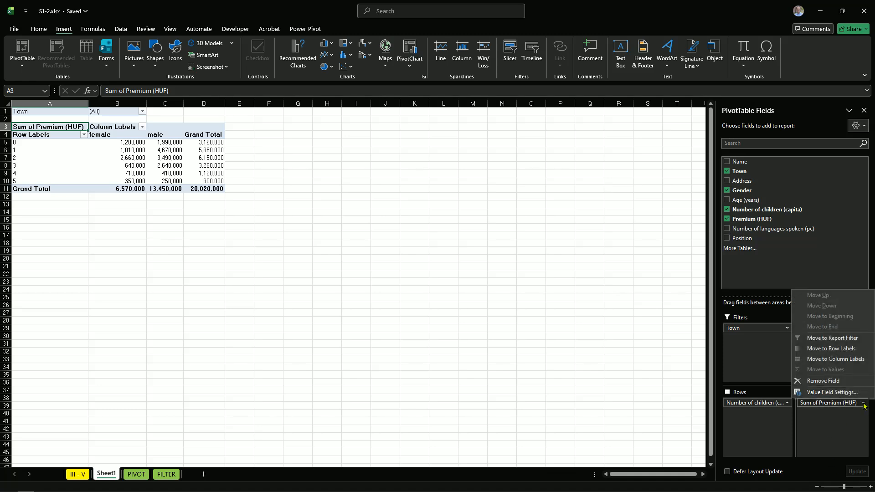
pyautogui.click(827, 390)
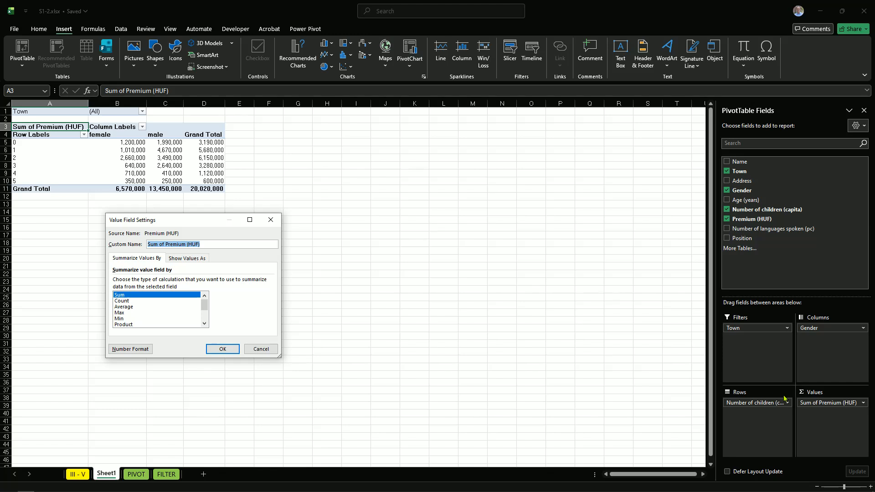
pyautogui.click(126, 307)
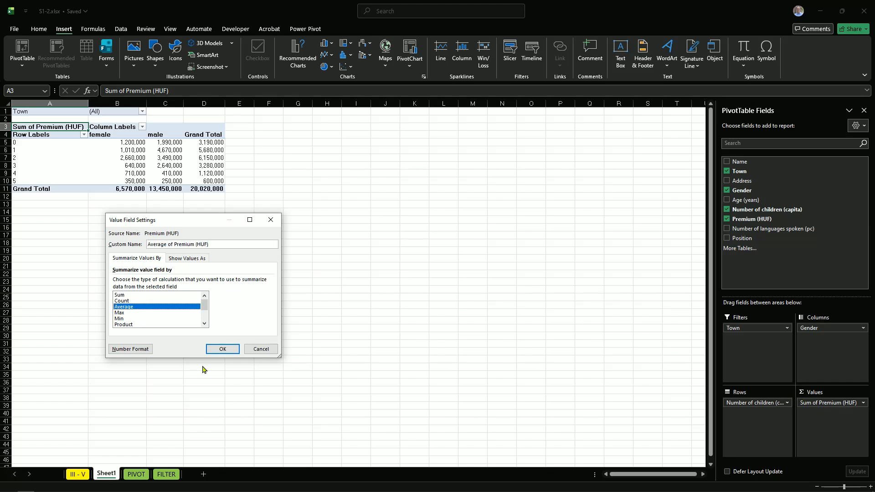
pyautogui.click(222, 349)
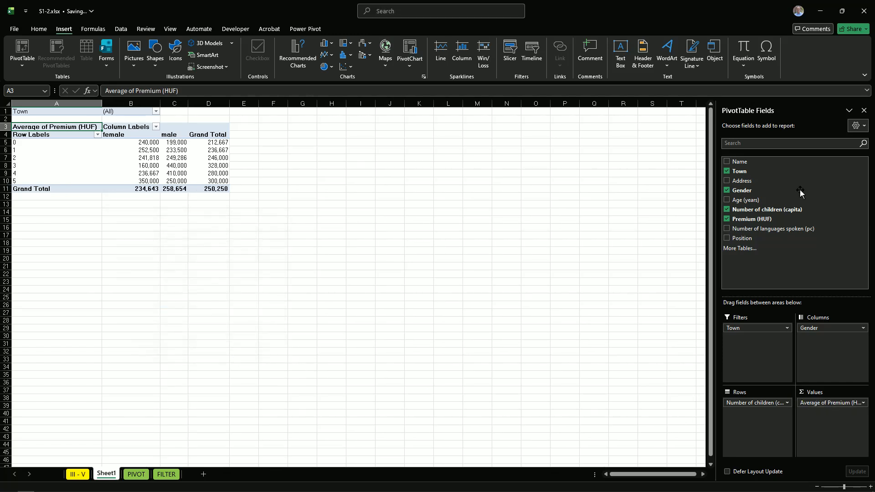
# Close the field list and center the PivotTable's column headings and values in B4:D11
pyautogui.click(864, 110)
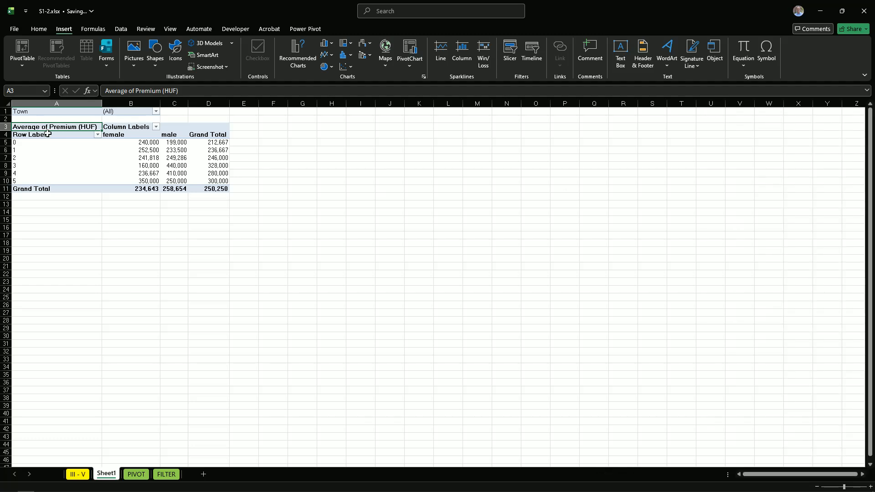
pyautogui.scroll(10, 209, 303)
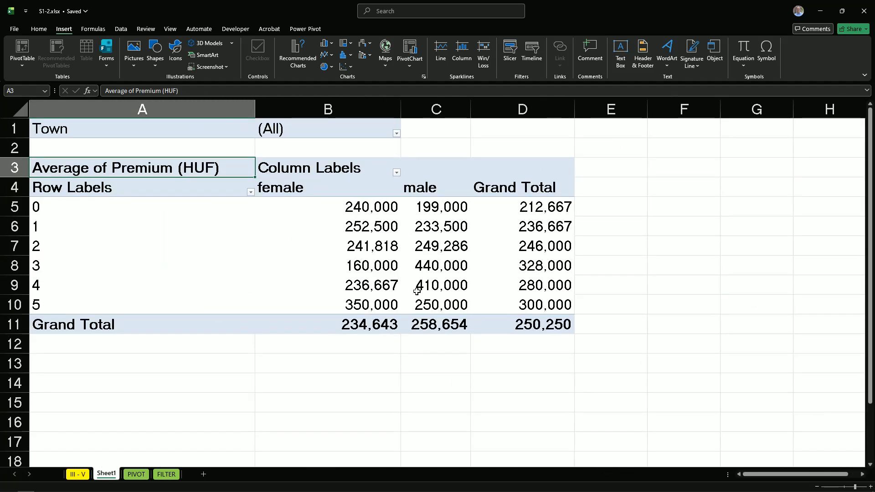
pyautogui.moveTo(269, 188); pyautogui.dragTo(489, 321)
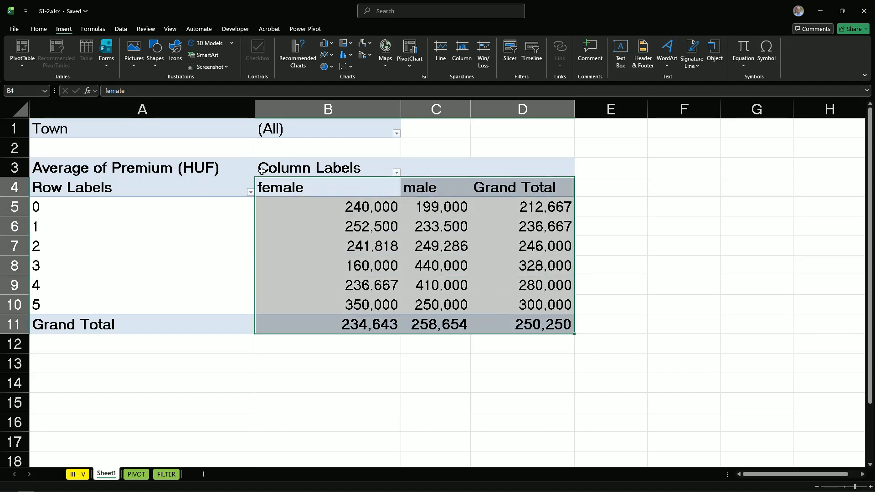
pyautogui.click(47, 32)
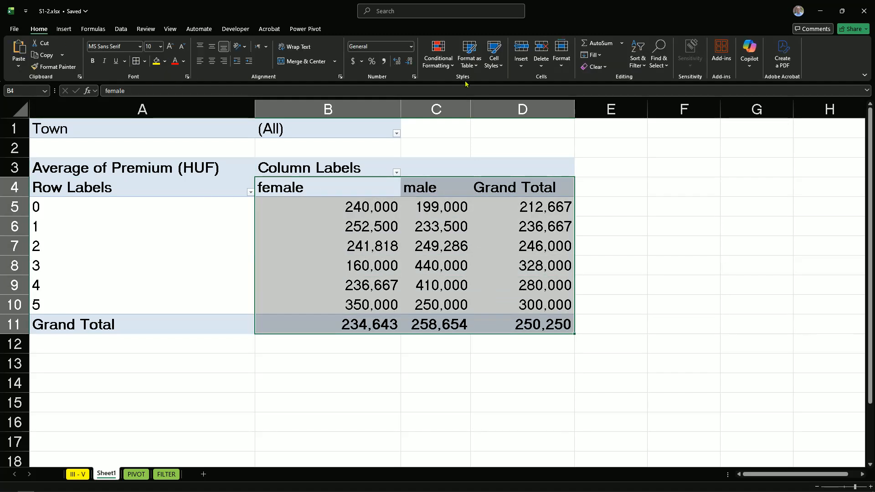
pyautogui.click(212, 61)
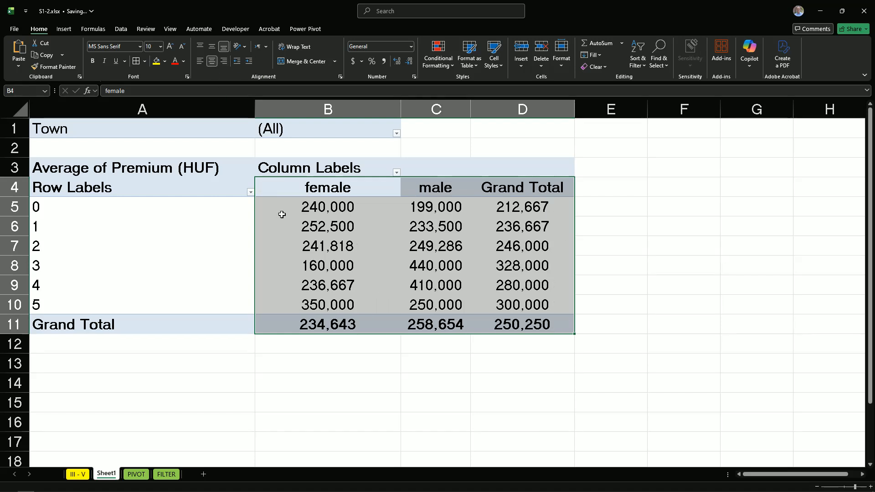
pyautogui.click(276, 239)
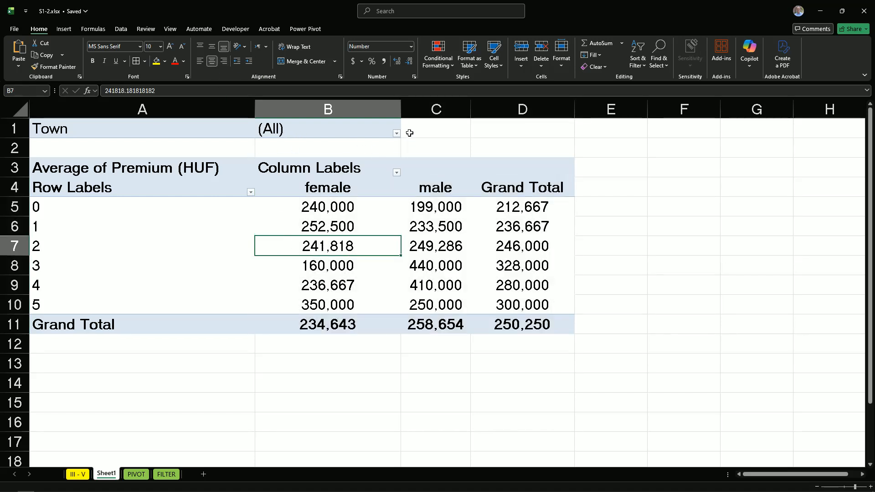
# Filter the PivotTable to show only the town Budapest
pyautogui.click(395, 133)
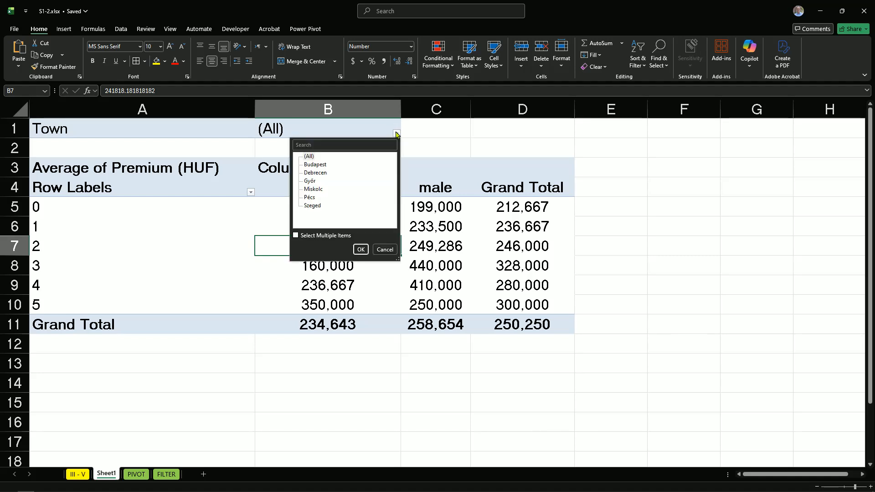
pyautogui.click(320, 165)
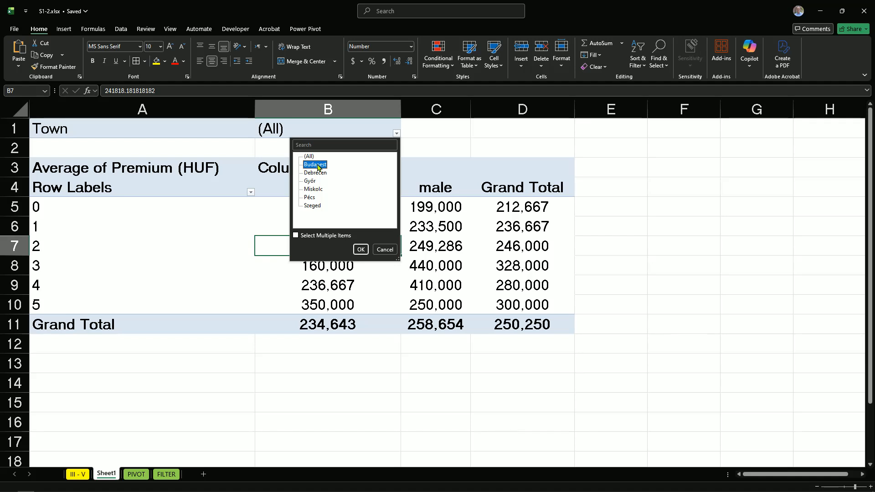
pyautogui.click(358, 249)
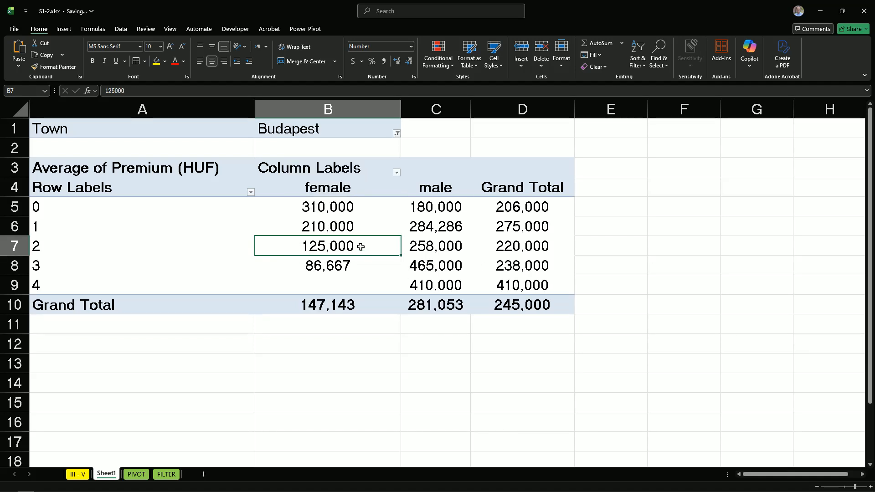
# Allow multiple selections in the Town filter and include Debrecen together with Budapest
pyautogui.click(396, 133)
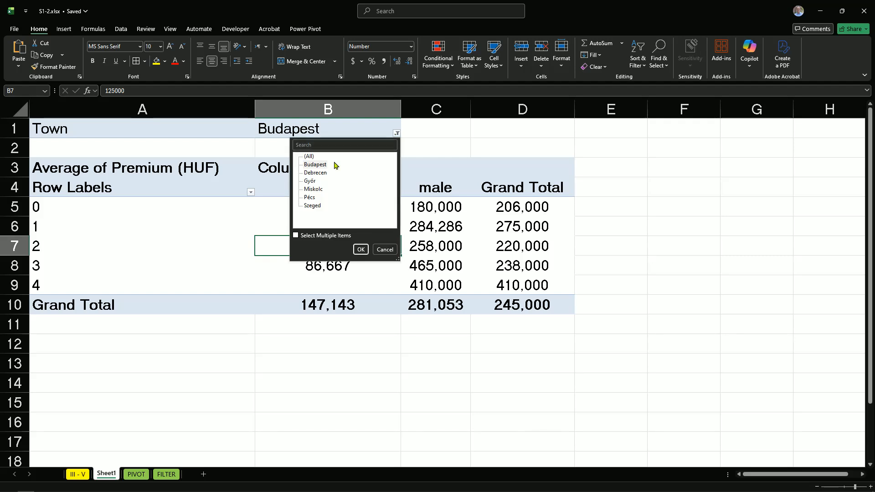
pyautogui.click(296, 235)
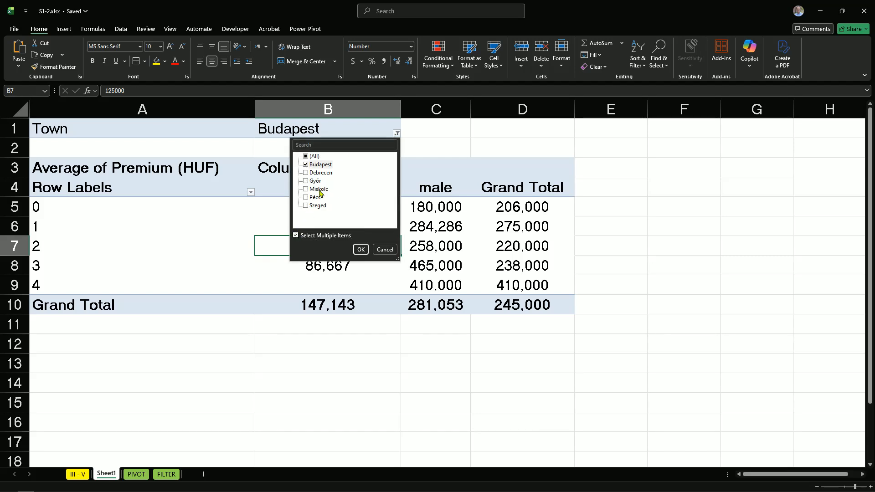
pyautogui.click(306, 173)
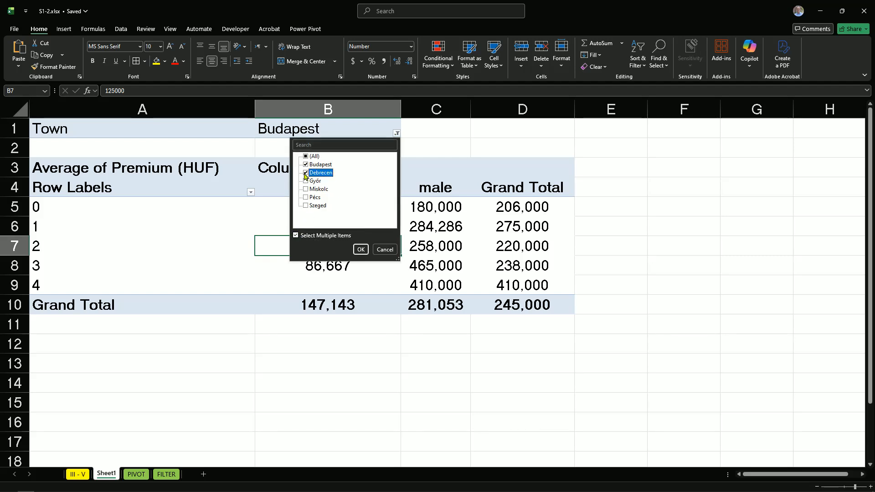
pyautogui.click(361, 249)
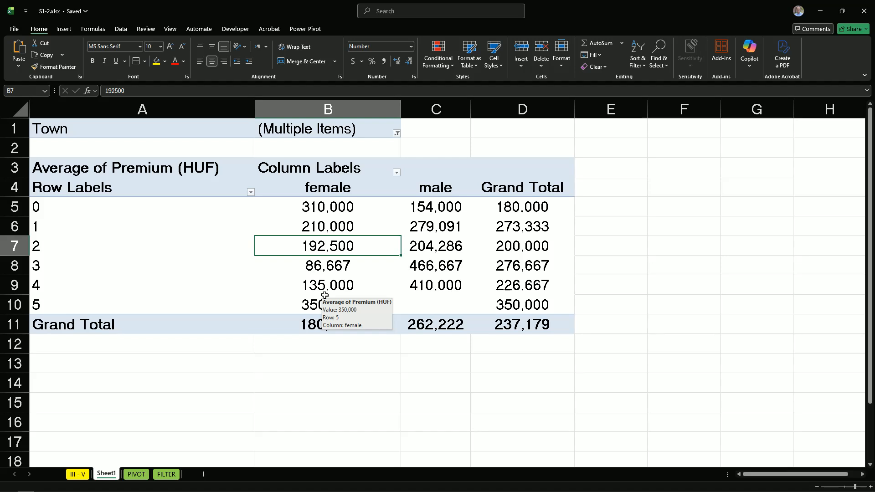
# Open the number format settings for the PivotTable's average premium values in B5:D11
pyautogui.click(326, 208)
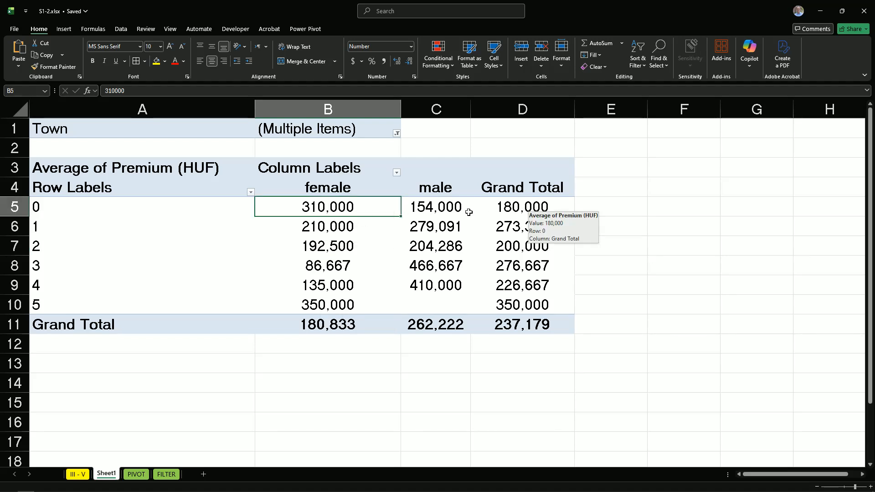
pyautogui.moveTo(312, 209); pyautogui.dragTo(497, 323)
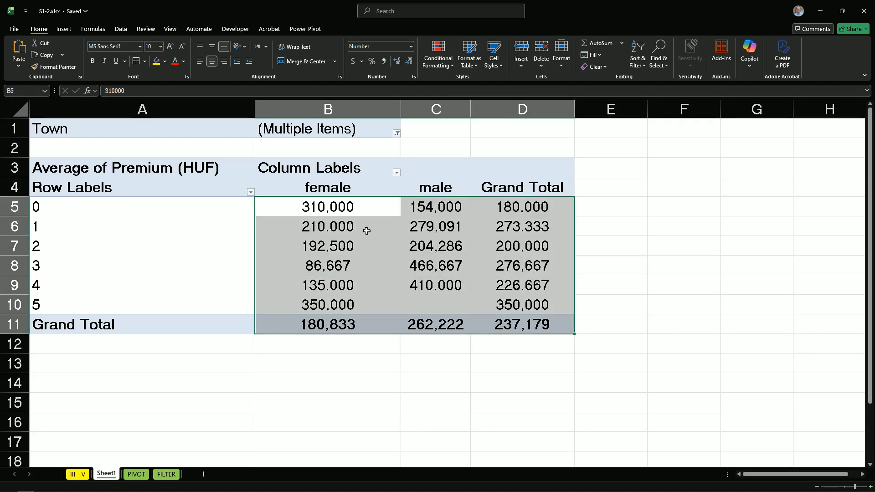
pyautogui.click(414, 77)
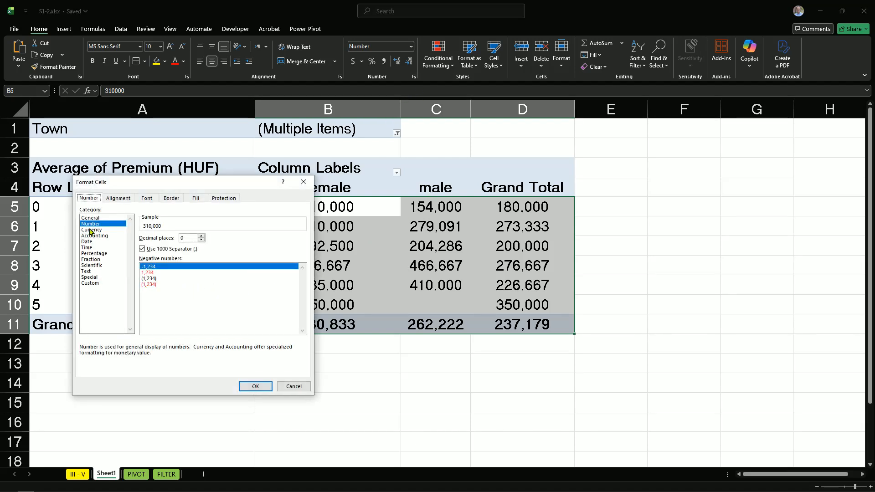
pyautogui.click(201, 236)
pyautogui.click(201, 236)
pyautogui.click(93, 230)
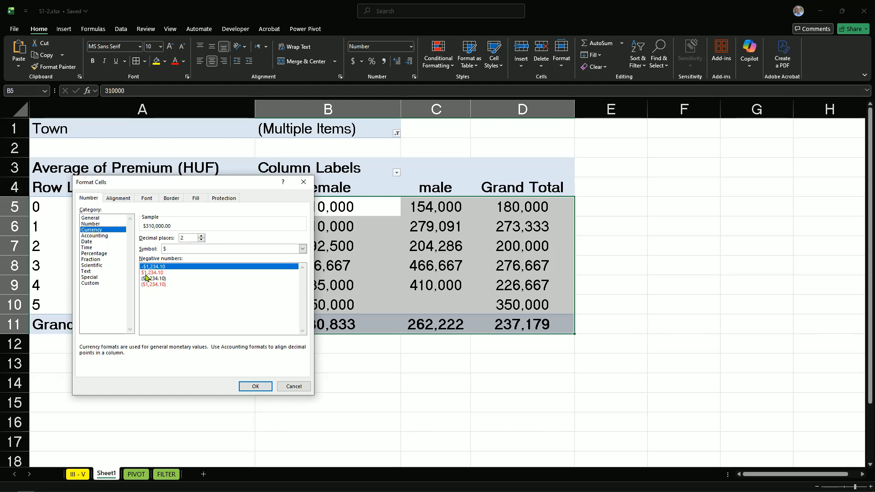
pyautogui.press('Down')
pyautogui.press('Down')
pyautogui.press('Down')
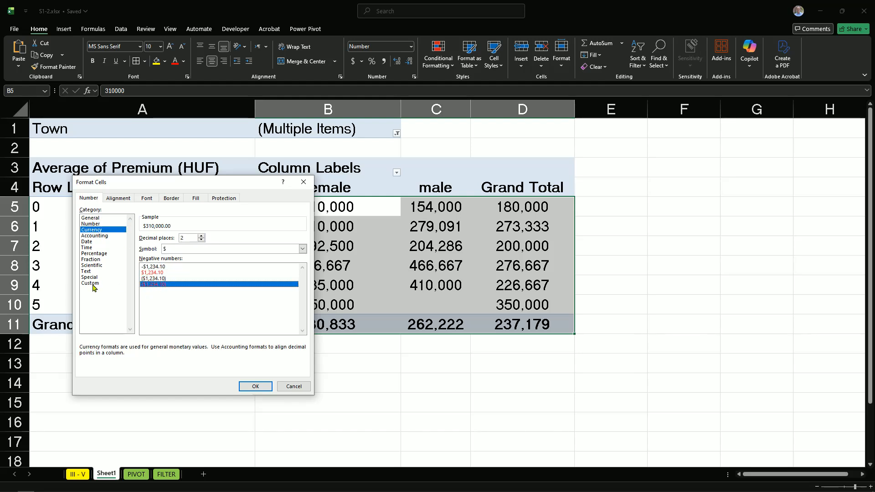
# Apply the custom number format 0.00" HUF" to the PivotTable values in B5:D11
pyautogui.click(90, 283)
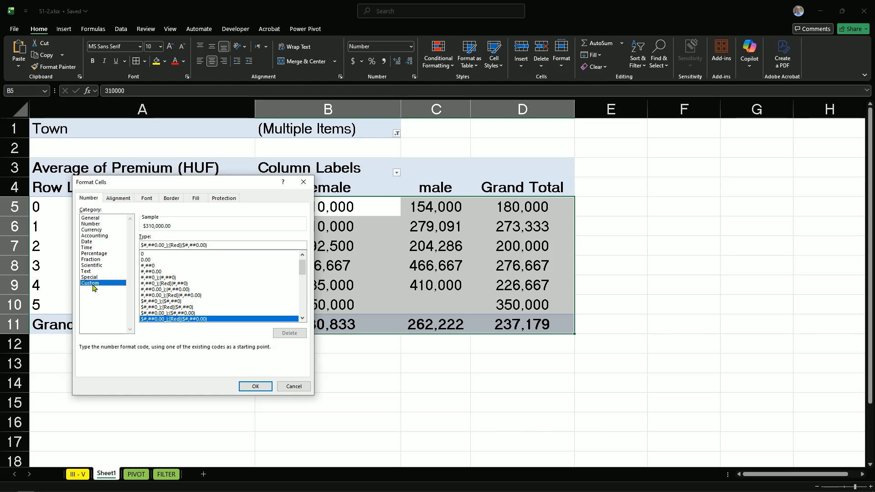
pyautogui.click(146, 260)
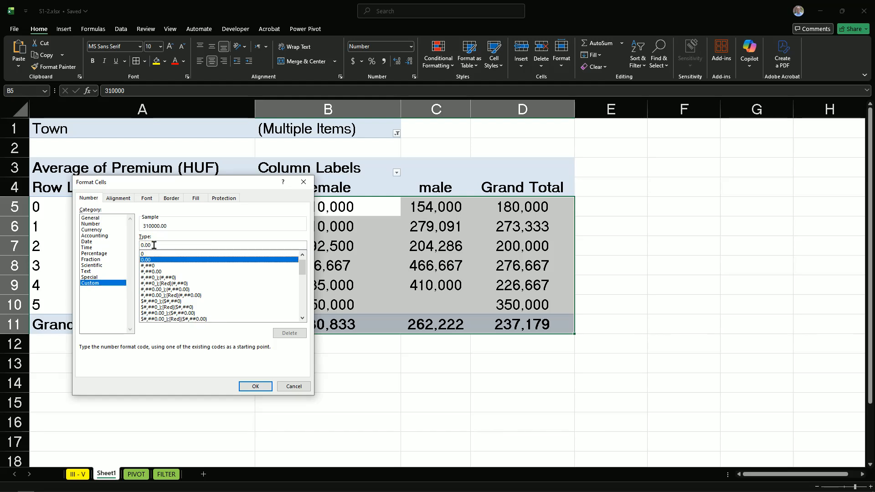
pyautogui.click(159, 245)
pyautogui.write('" H')
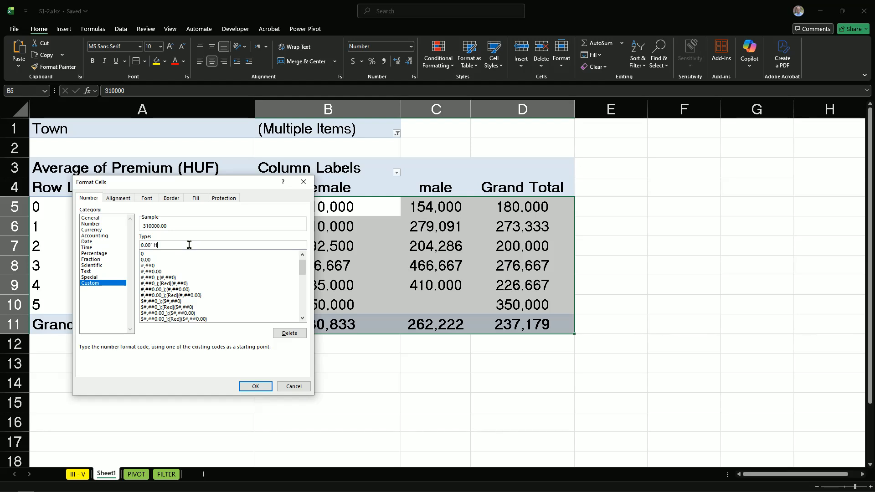
pyautogui.write('UF"')
pyautogui.click(253, 386)
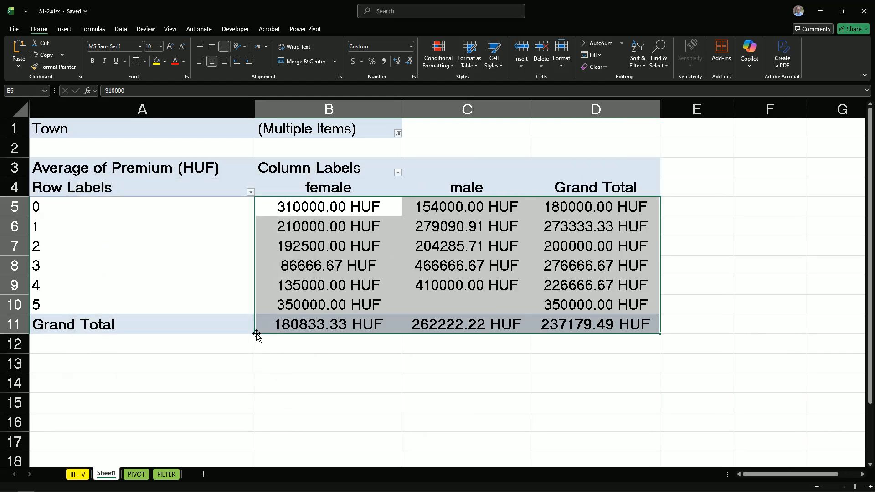
# Reset the PivotTable's Town filter to include all towns
pyautogui.click(398, 133)
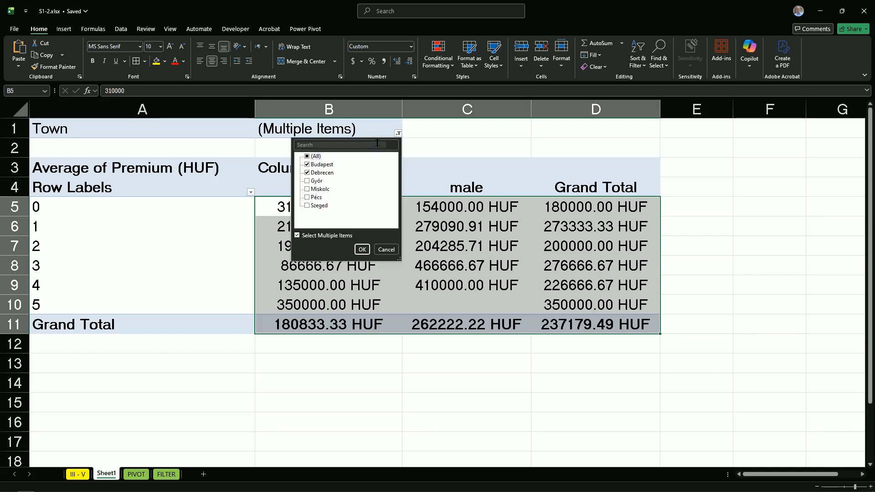
pyautogui.click(307, 157)
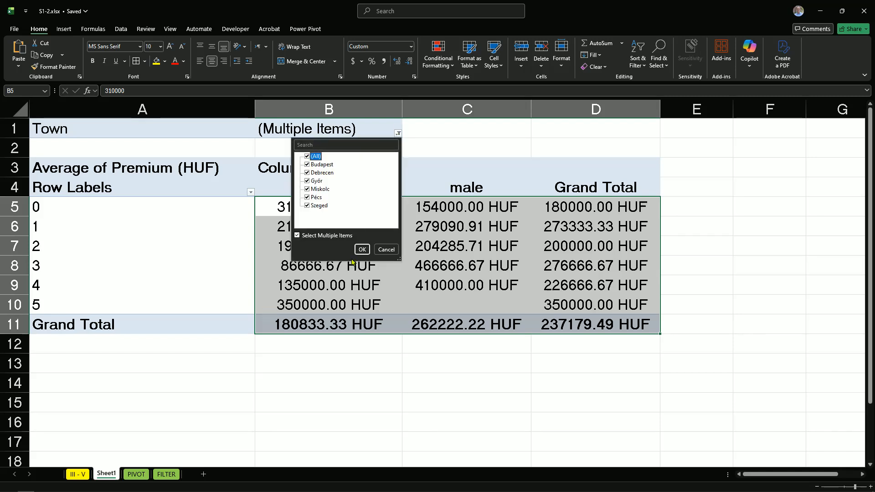
pyautogui.click(362, 249)
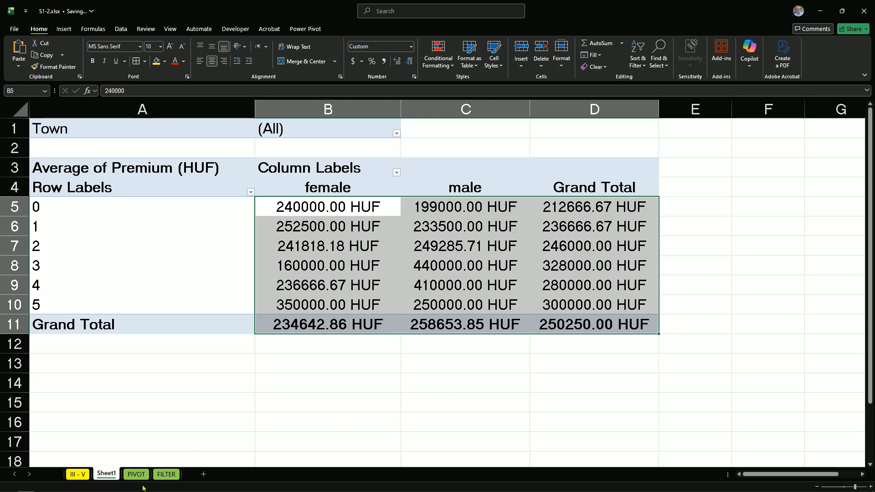
# On the FILTER sheet, enter =COUNTIF($H$2:$H$81,2) in N6 to count the people who speak two languages
pyautogui.click(165, 474)
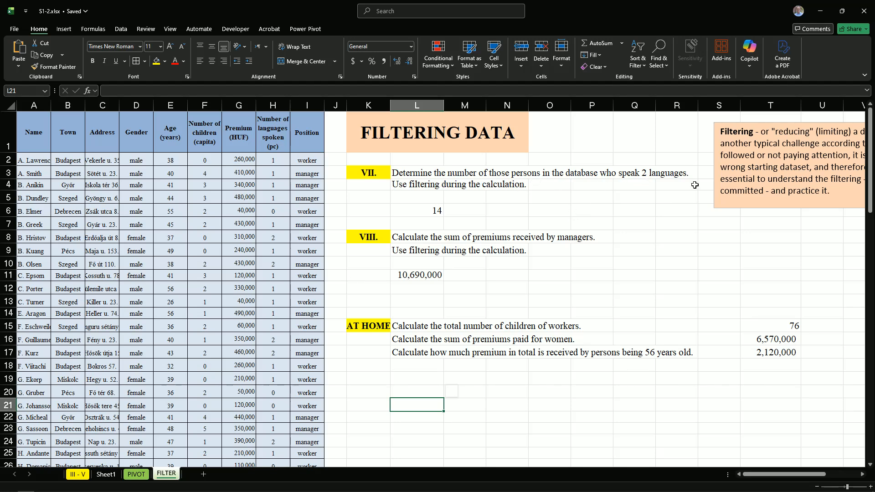
pyautogui.click(271, 161)
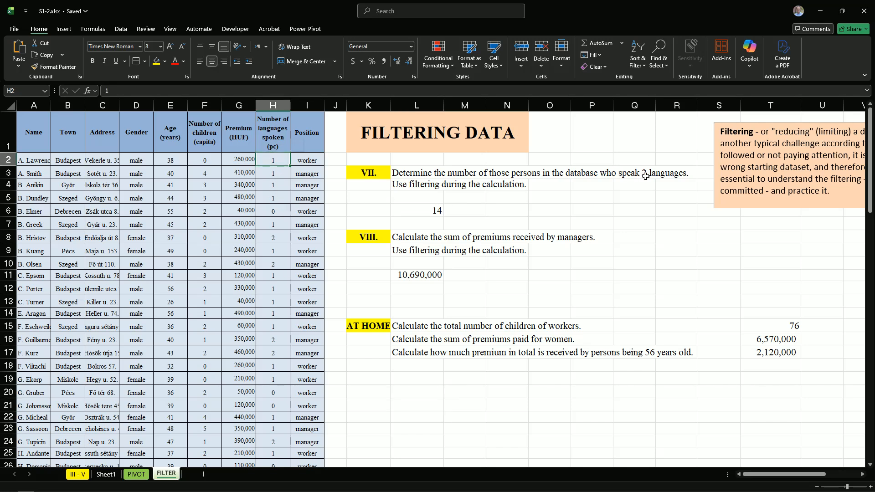
pyautogui.click(501, 211)
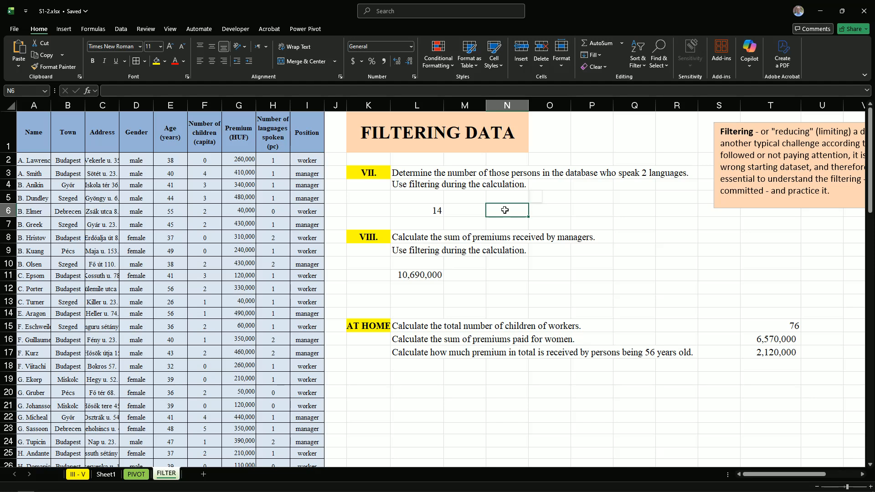
pyautogui.write('+')
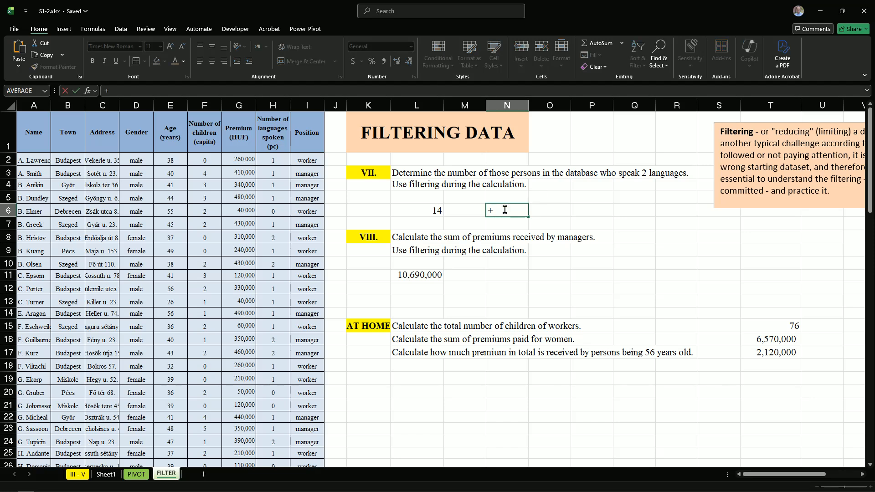
pyautogui.press('BackSpace')
pyautogui.write('=cou')
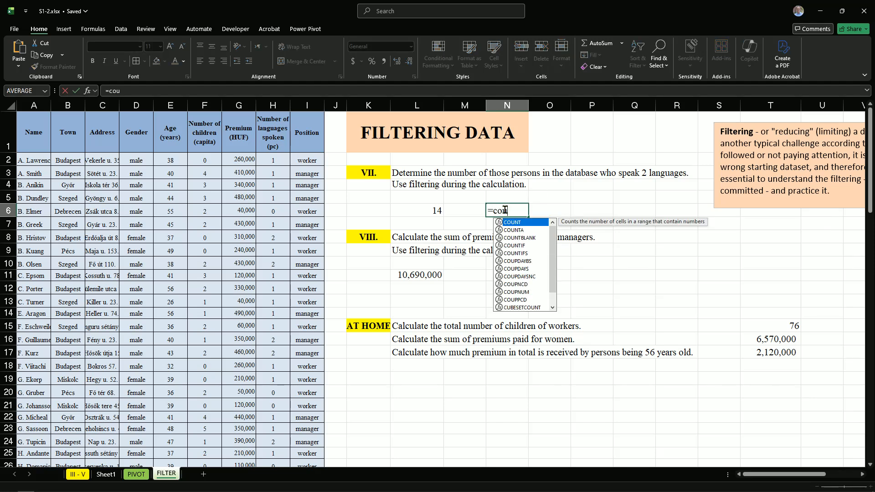
pyautogui.write('nt')
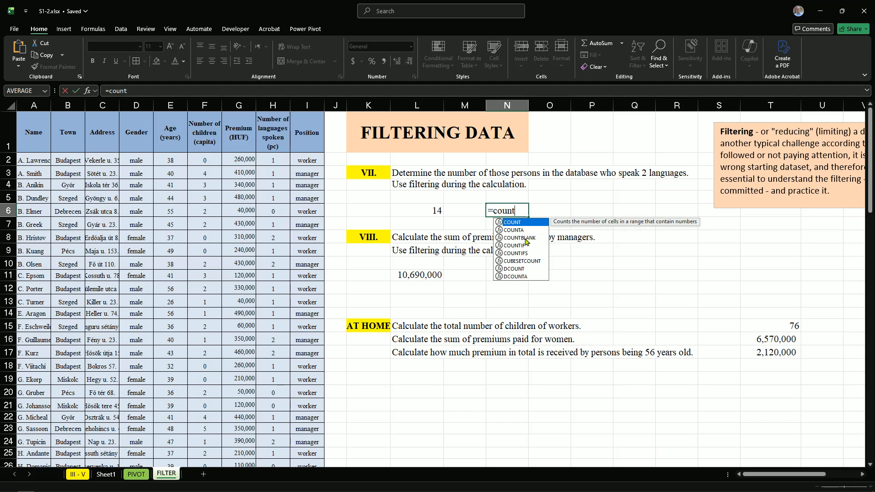
pyautogui.doubleClick(511, 247)
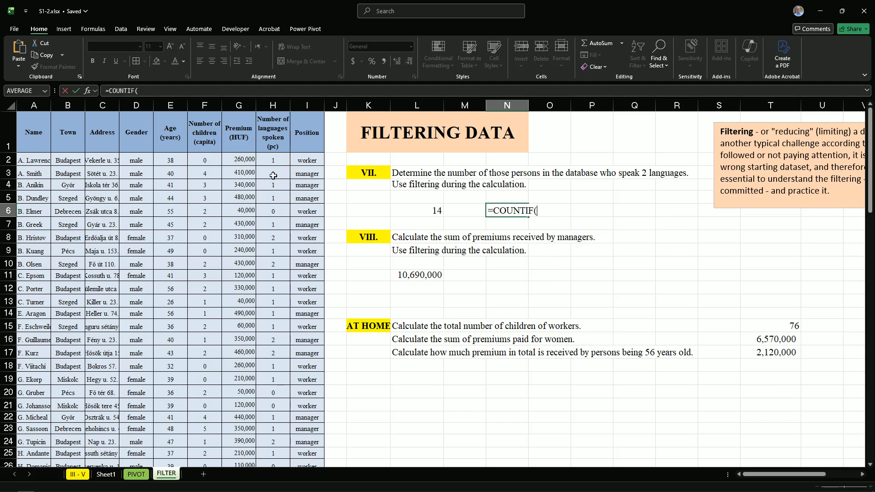
pyautogui.click(273, 159)
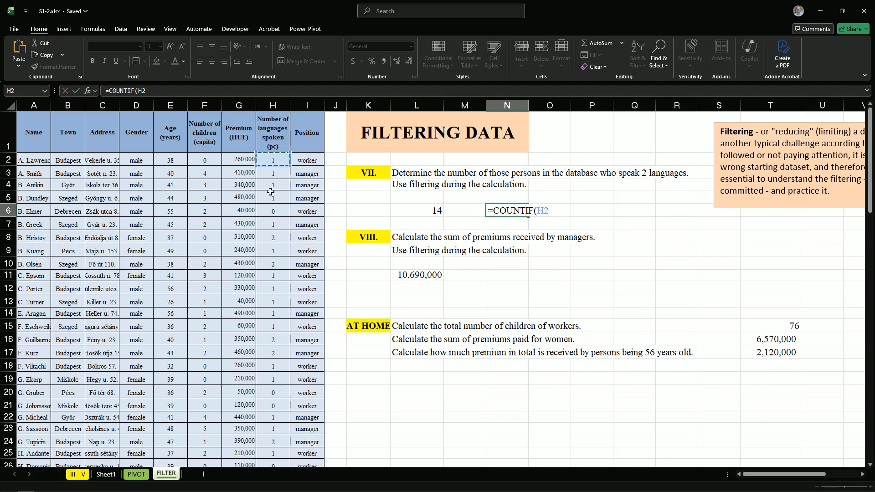
pyautogui.hotkey('ctrl', 'shift', 'Down')
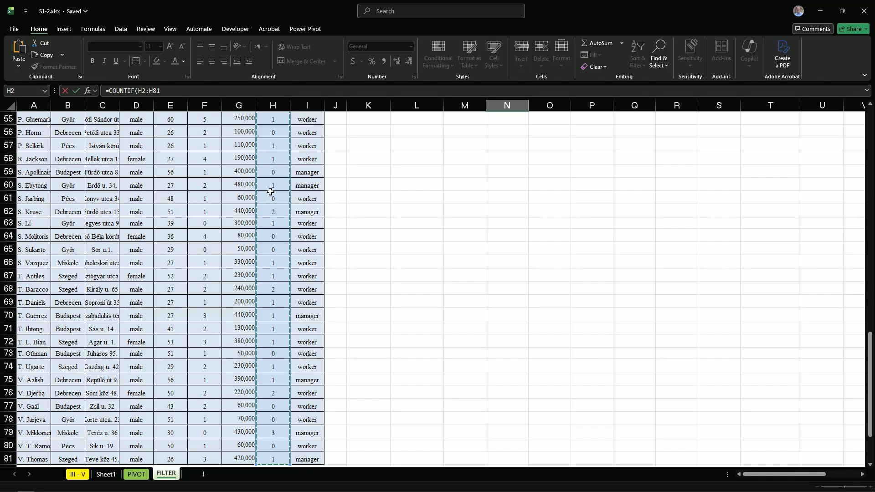
pyautogui.press('F4')
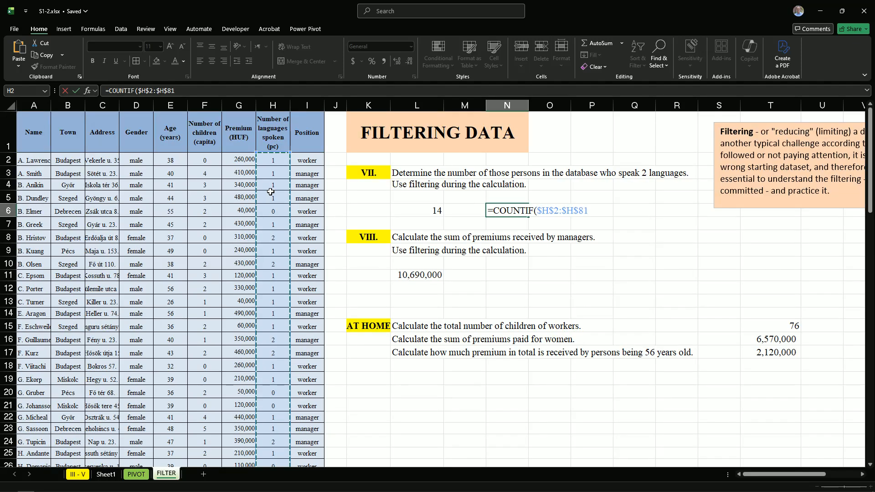
pyautogui.write(',2')
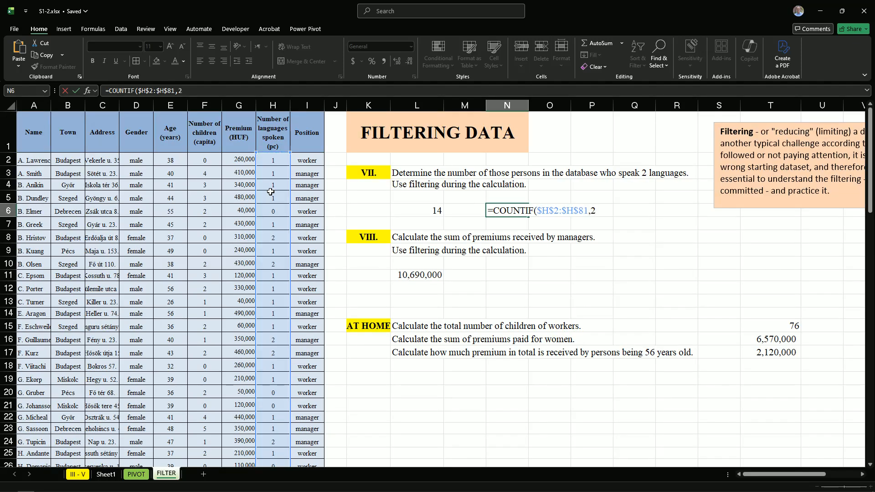
pyautogui.press('Return')
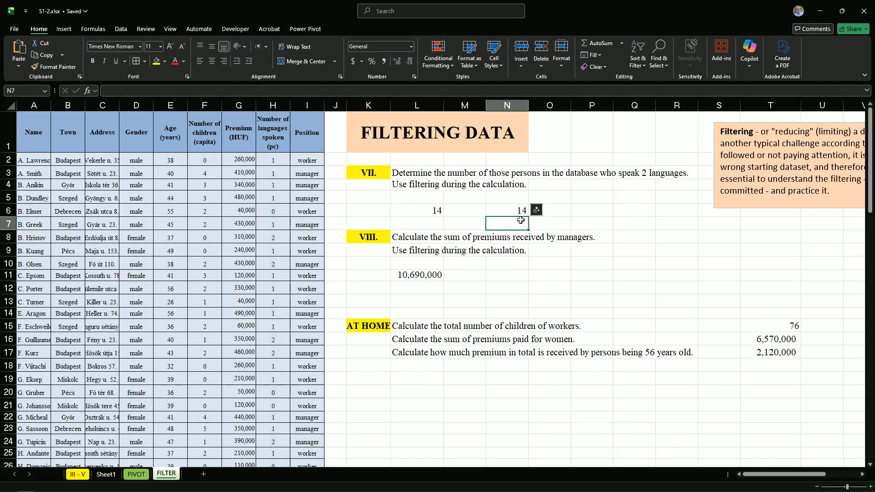
# Clear the given answer from L6 and turn on filtering for the data table's header row
pyautogui.click(420, 212)
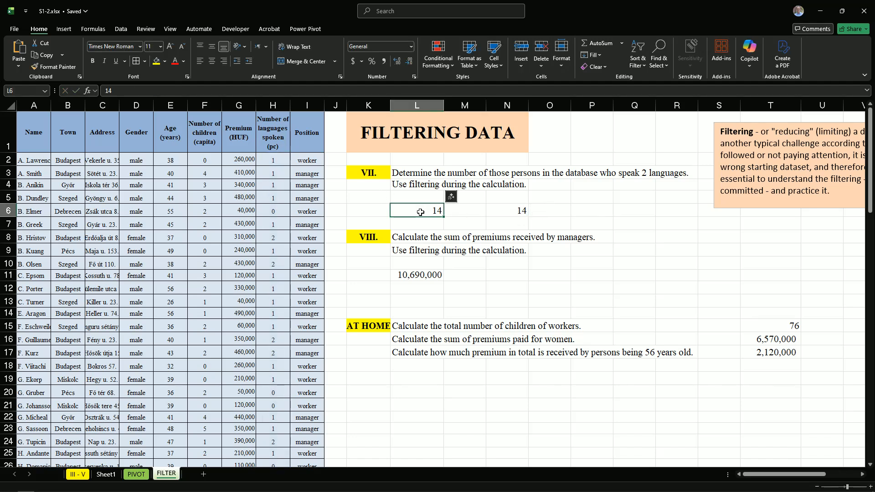
pyautogui.press('Delete')
pyautogui.click(304, 139)
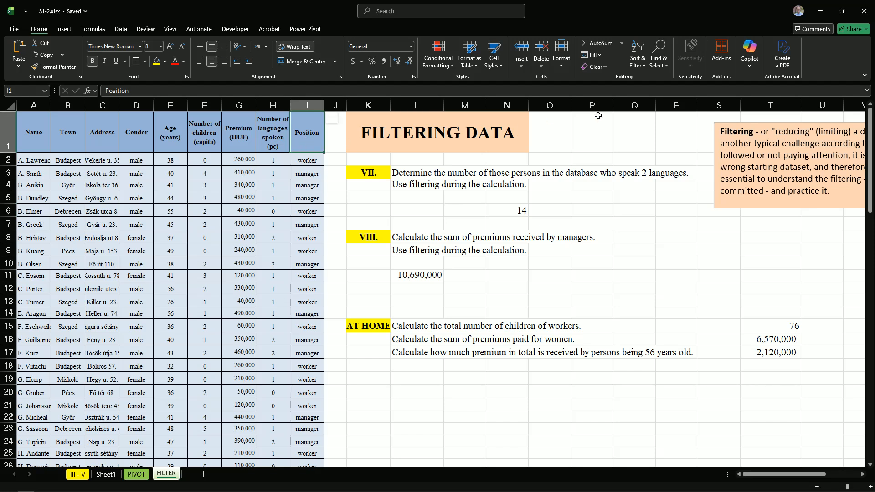
pyautogui.click(638, 54)
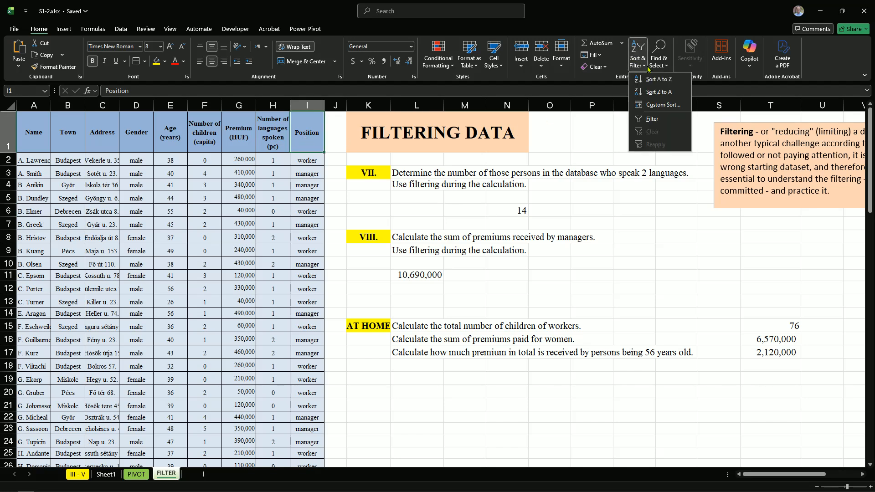
pyautogui.click(652, 119)
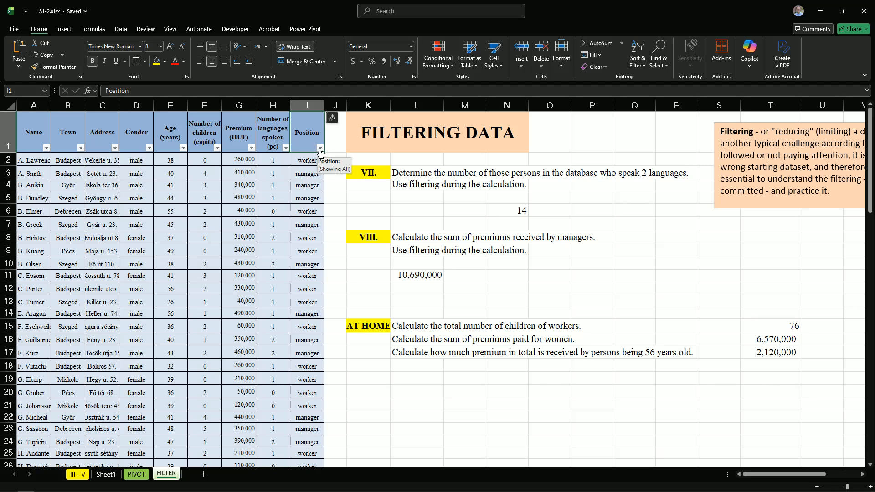
# Filter the Number of languages spoken column to show only the value 2
pyautogui.click(285, 148)
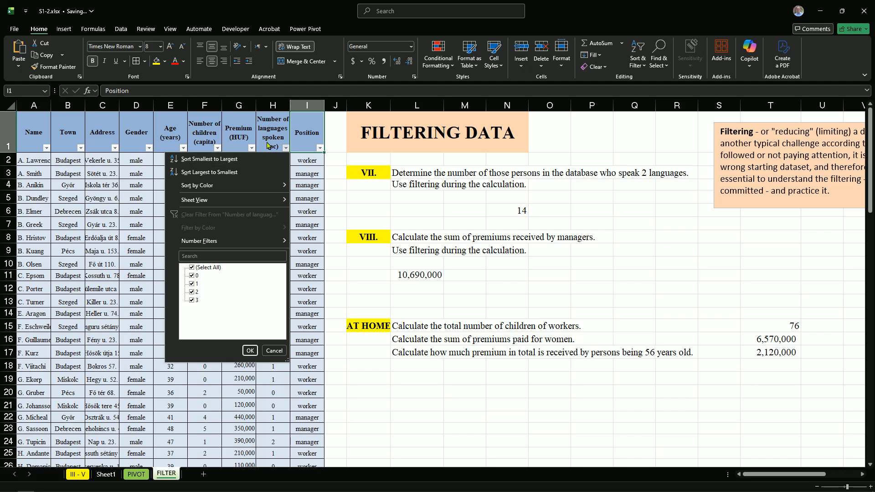
pyautogui.click(192, 293)
pyautogui.click(250, 350)
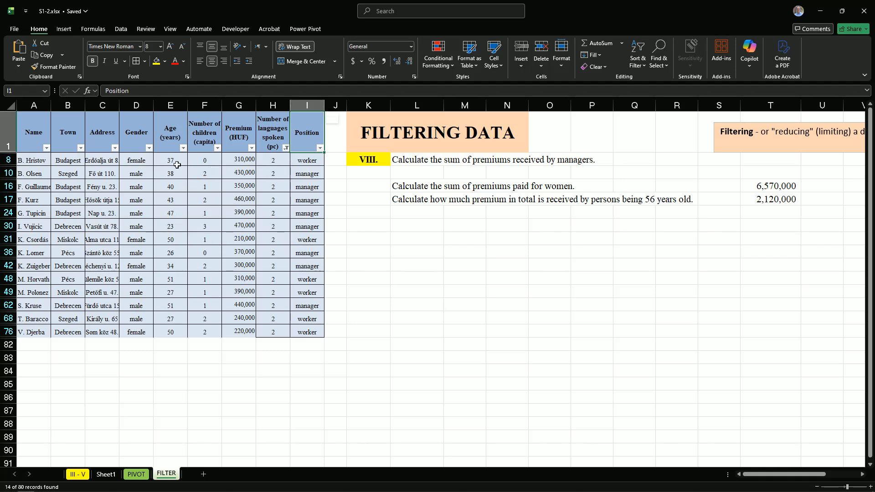
# Copy the ages of the filtered rows, E8 to E76, and paste them starting at K17
pyautogui.moveTo(166, 161); pyautogui.dragTo(170, 332)
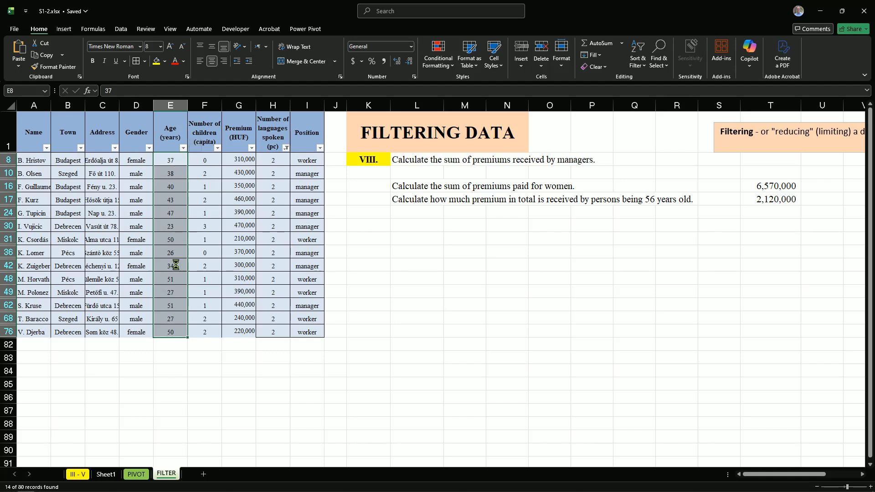
pyautogui.hotkey('ctrl', 'c')
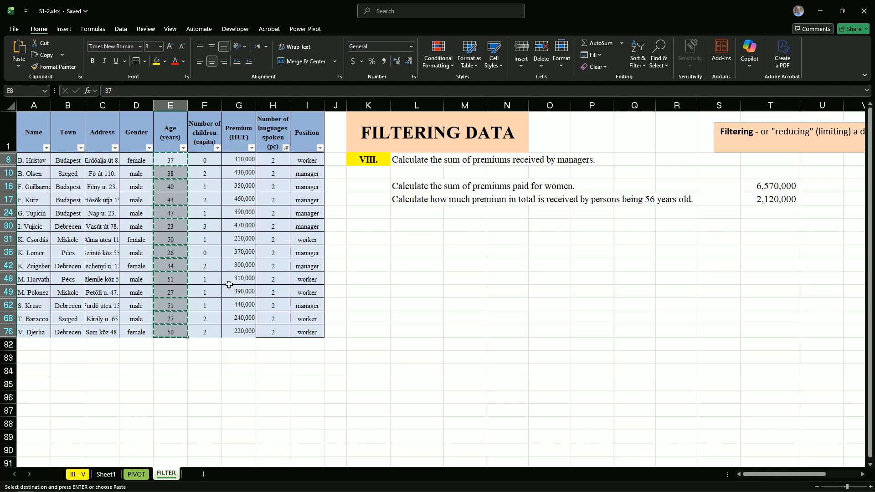
pyautogui.click(356, 200)
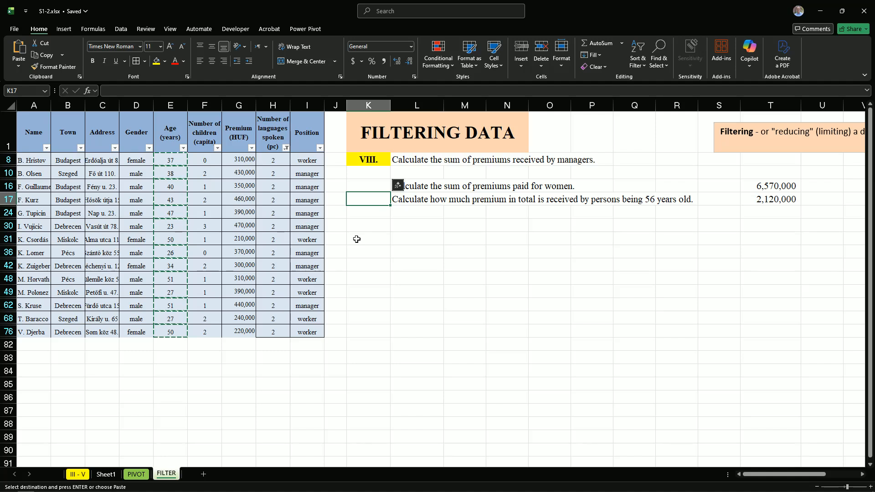
pyautogui.hotkey('ctrl', 'v')
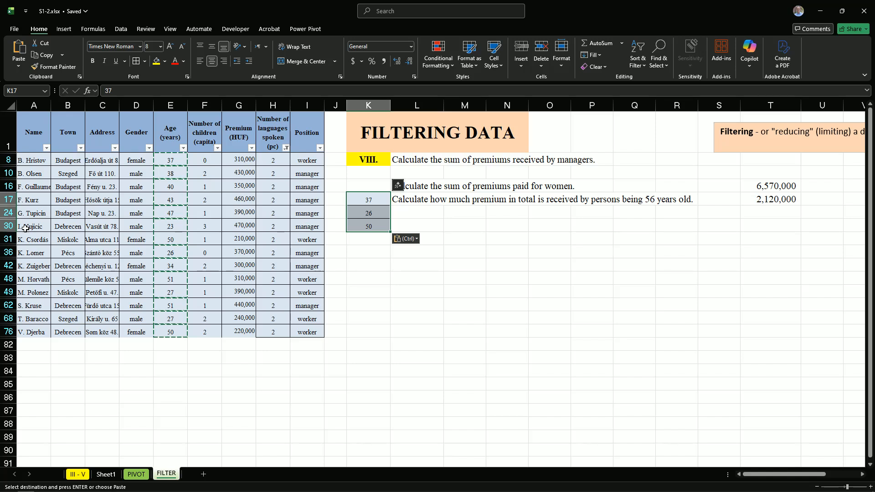
# Calculate the average of K17:K30 in cell K31
pyautogui.click(364, 241)
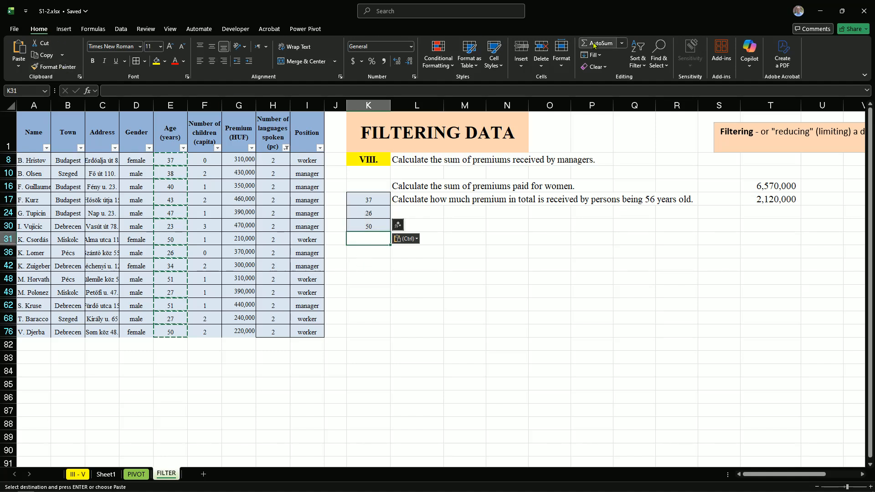
pyautogui.click(622, 44)
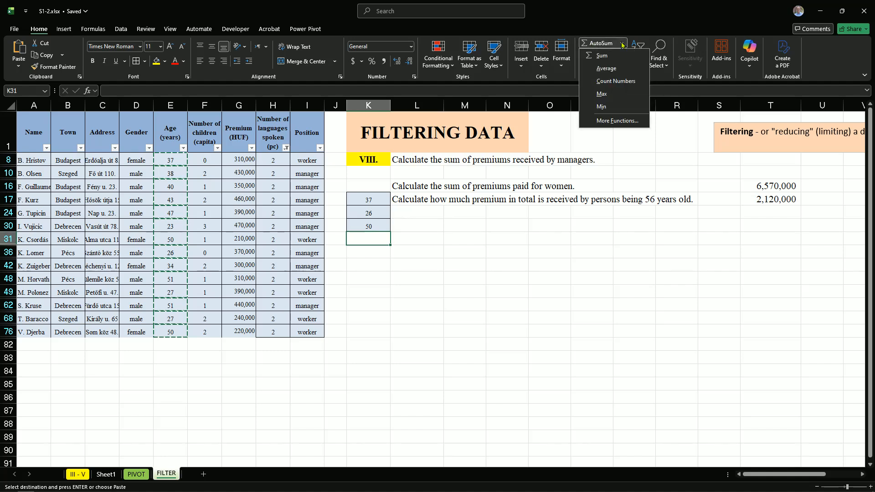
pyautogui.click(606, 69)
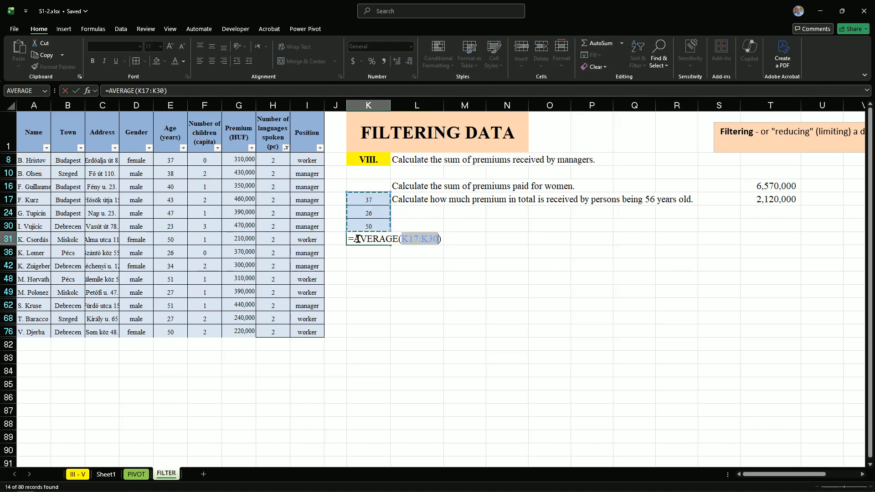
pyautogui.press('Return')
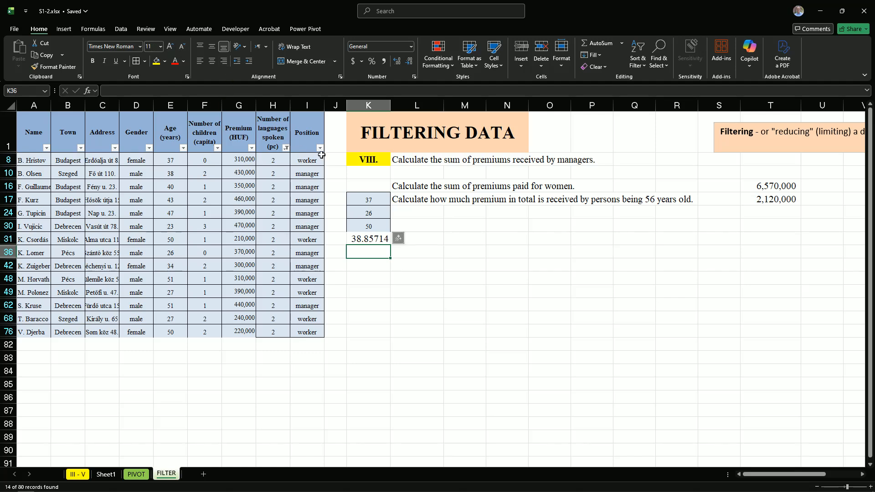
# Show all rows again in the languages column filter and inspect the pasted ages and the average formula in K31
pyautogui.click(286, 148)
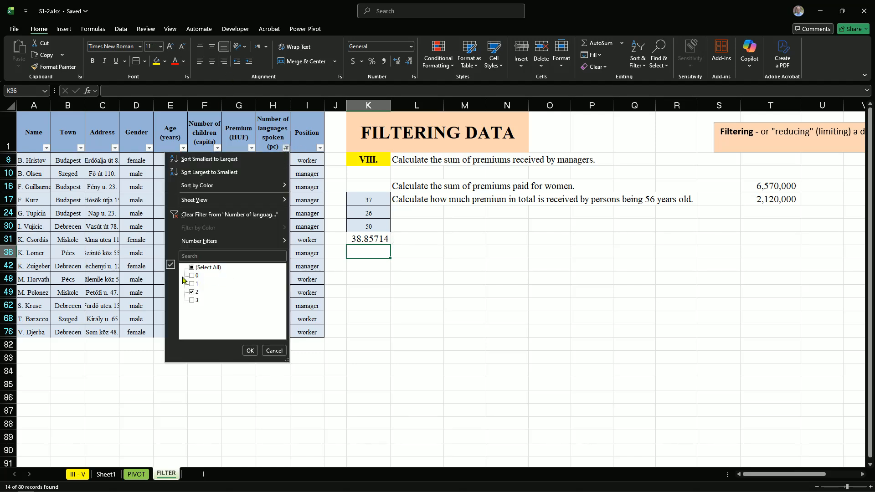
pyautogui.click(195, 267)
pyautogui.click(250, 351)
pyautogui.scroll(-3, 442, 378)
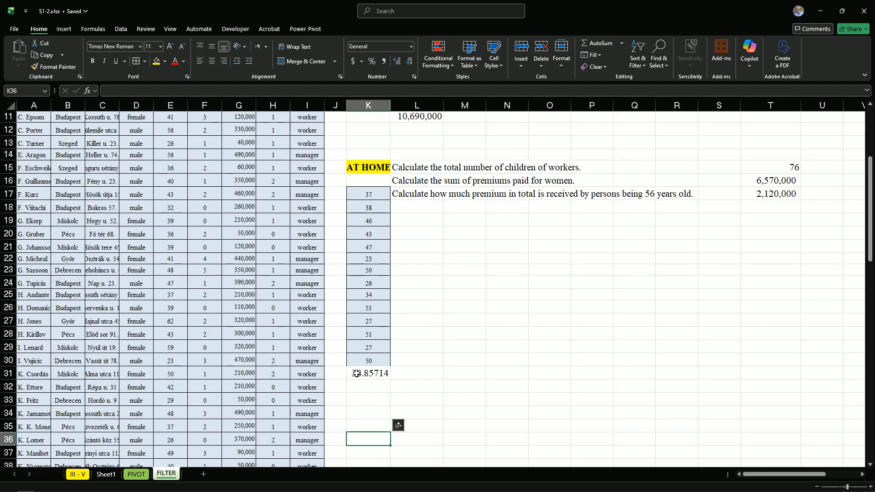
pyautogui.click(356, 373)
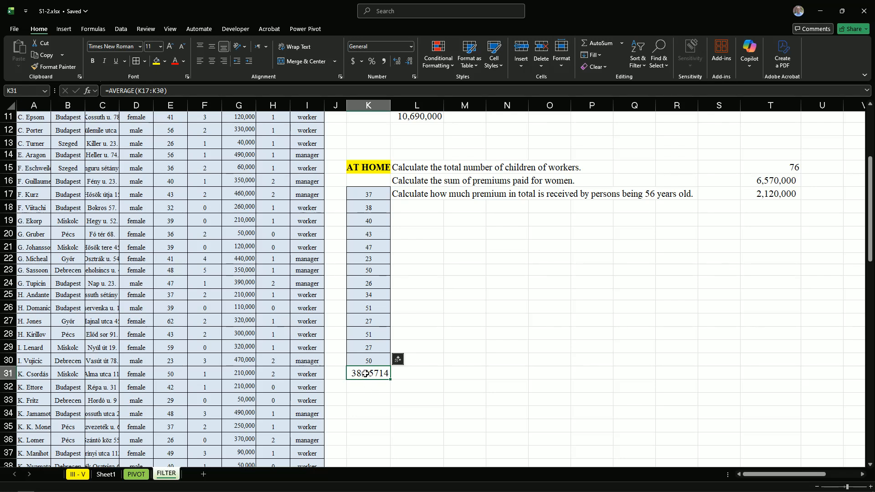
# Filter the Number of languages spoken column for people speaking 2 languages again
pyautogui.scroll(4, 283, 264)
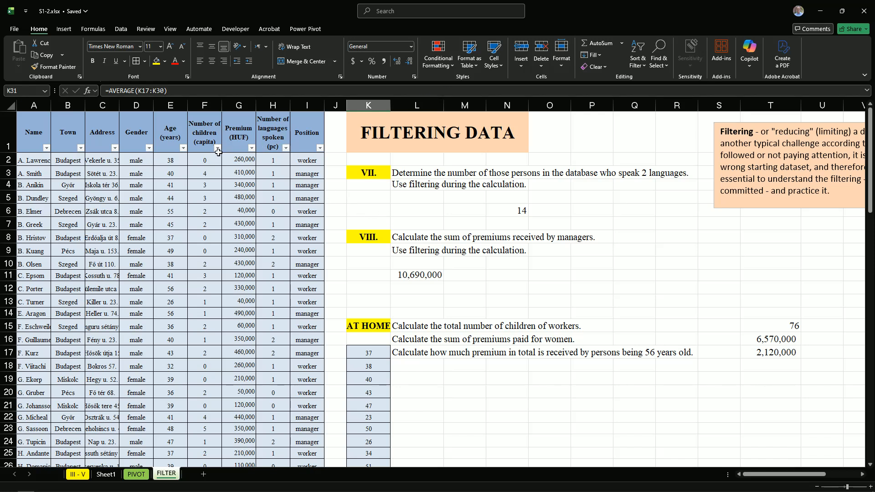
pyautogui.click(285, 148)
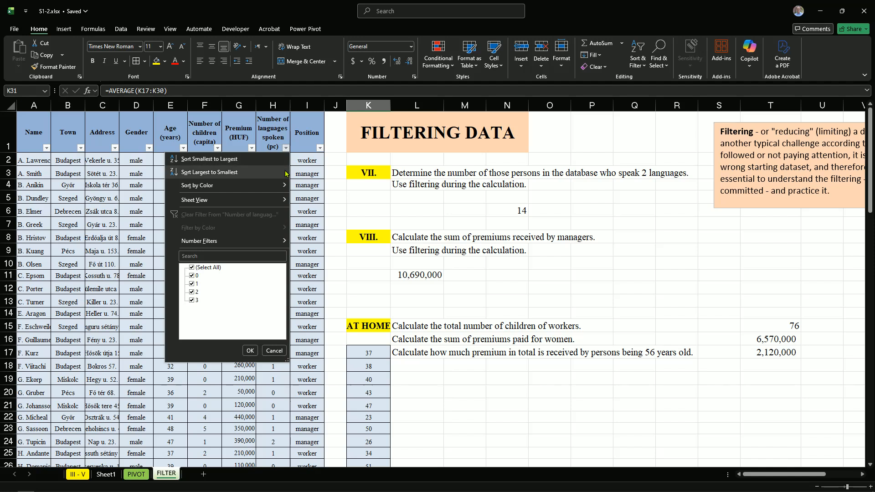
pyautogui.click(191, 267)
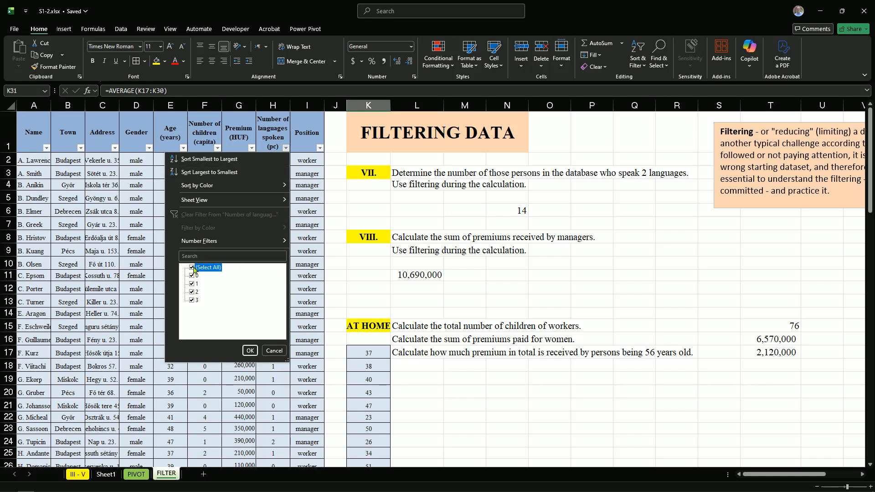
pyautogui.click(192, 292)
pyautogui.click(251, 351)
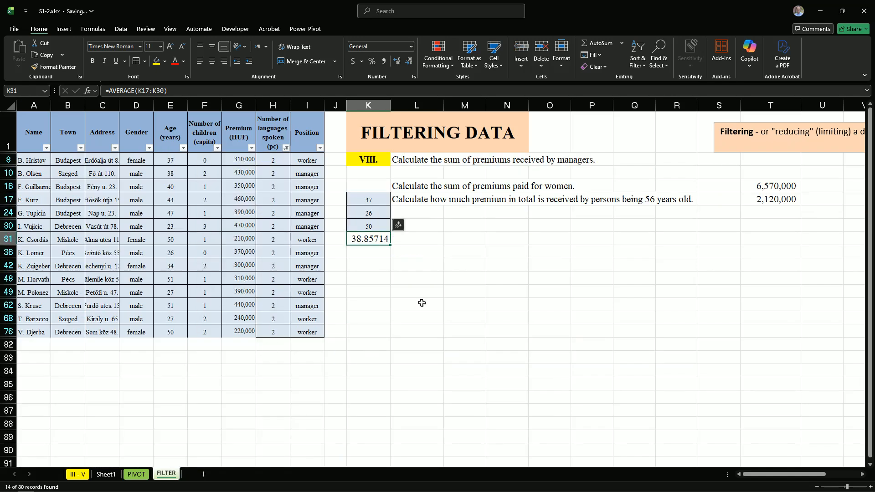
# Replace the average formula in K31 with an AutoSum of K17:K30
pyautogui.doubleClick(370, 240)
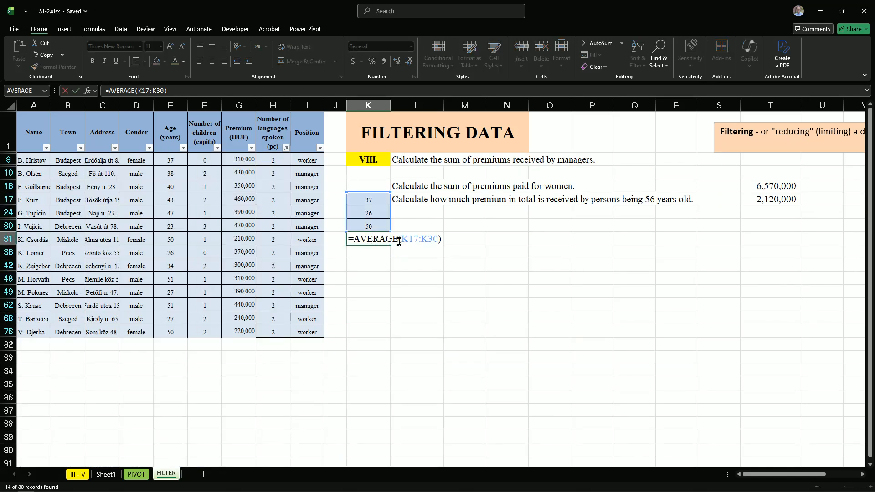
pyautogui.moveTo(353, 238); pyautogui.dragTo(441, 238)
pyautogui.press('BackSpace')
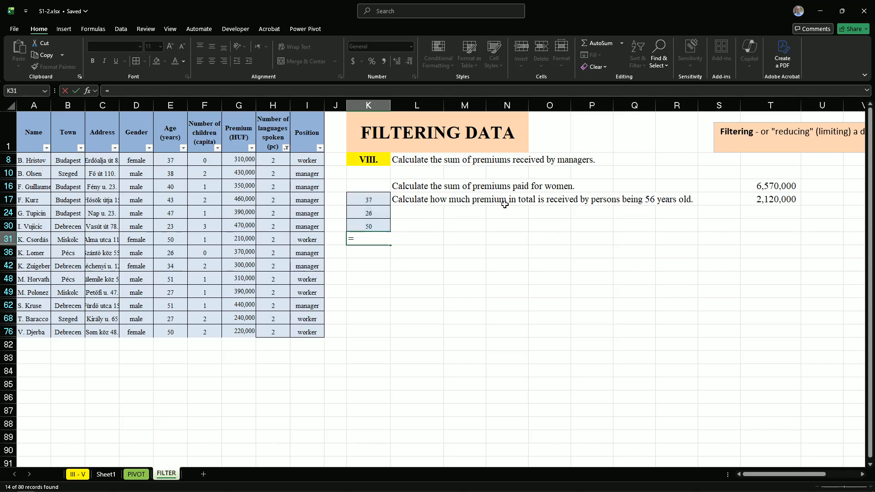
pyautogui.click(594, 46)
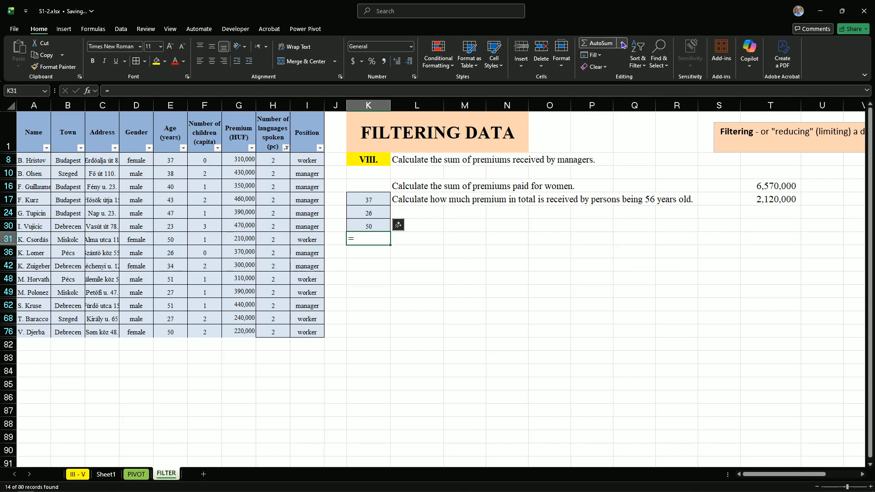
pyautogui.click(621, 43)
pyautogui.click(605, 59)
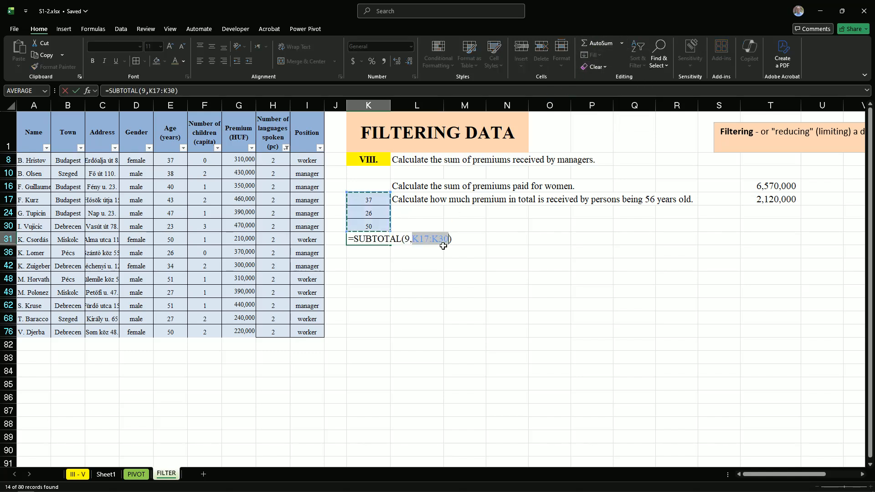
pyautogui.press('Return')
pyautogui.click(394, 287)
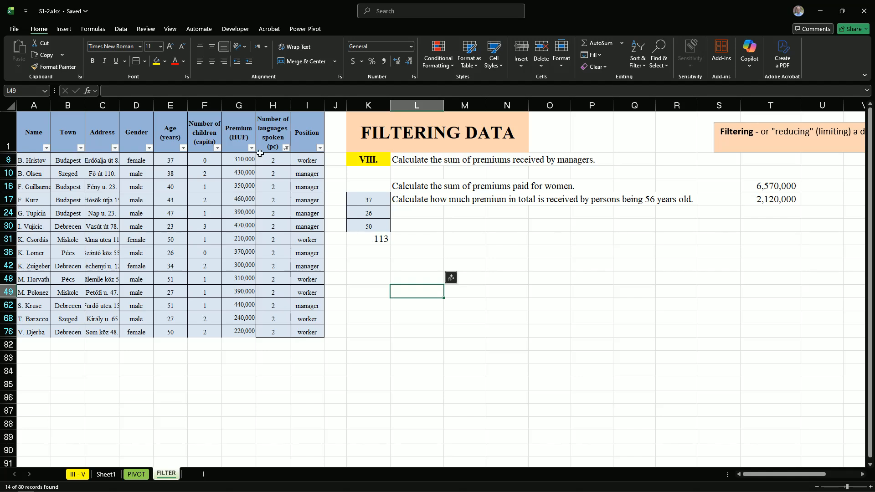
# Select all values in the Number of languages spoken filter and check the K31 sum with every row shown
pyautogui.click(286, 148)
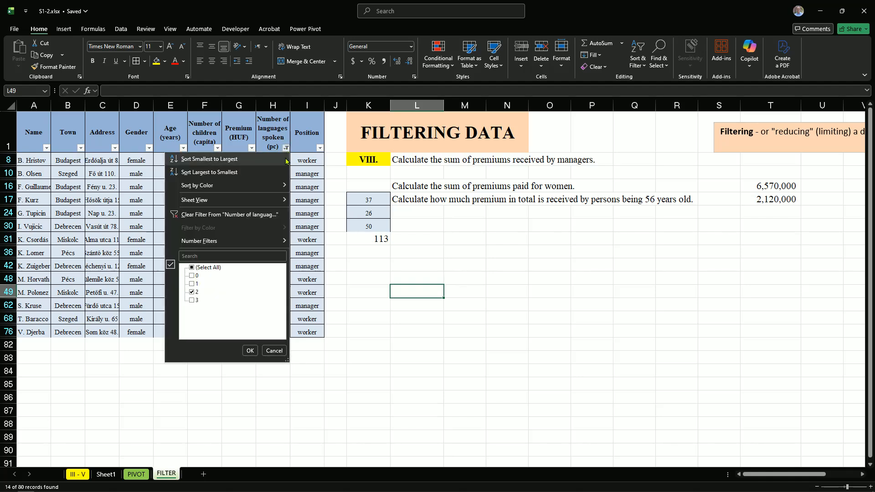
pyautogui.click(192, 268)
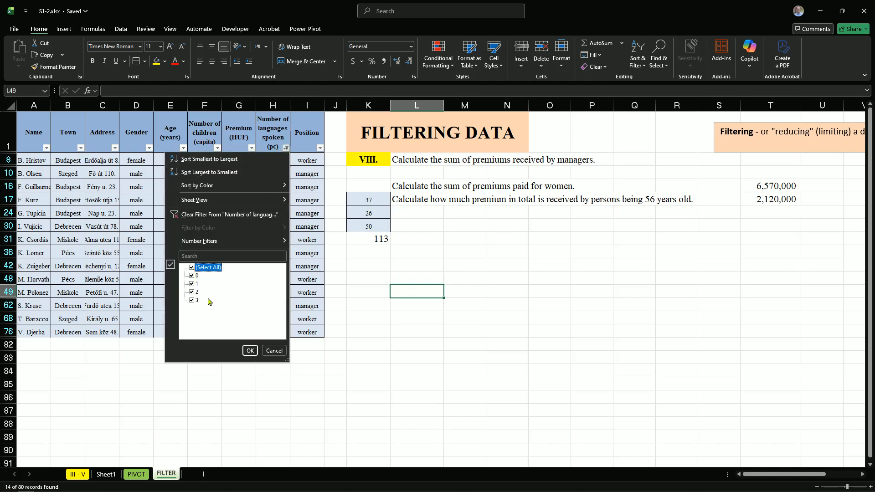
pyautogui.click(250, 350)
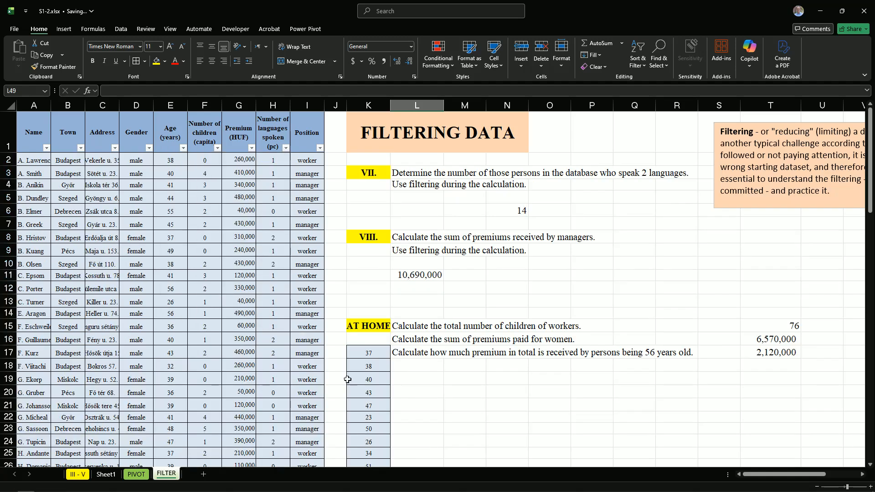
pyautogui.scroll(-3, 453, 367)
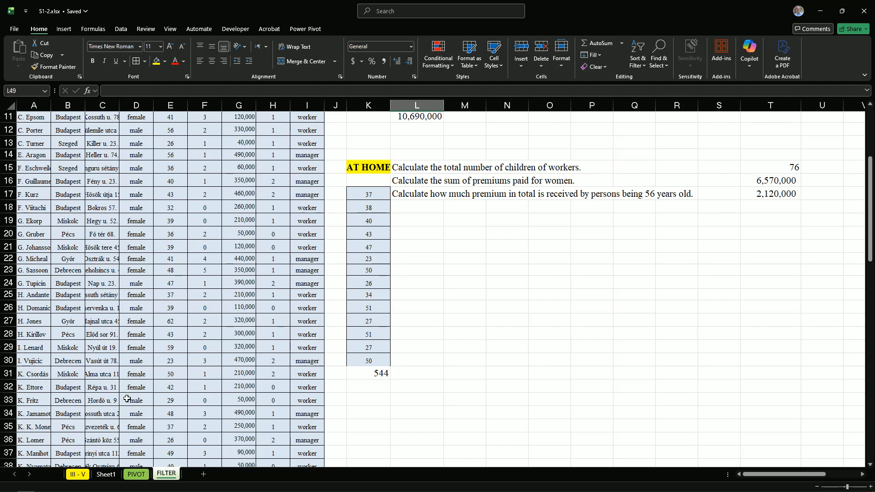
pyautogui.scroll(-10, 172, 382)
pyautogui.scroll(-11, 194, 373)
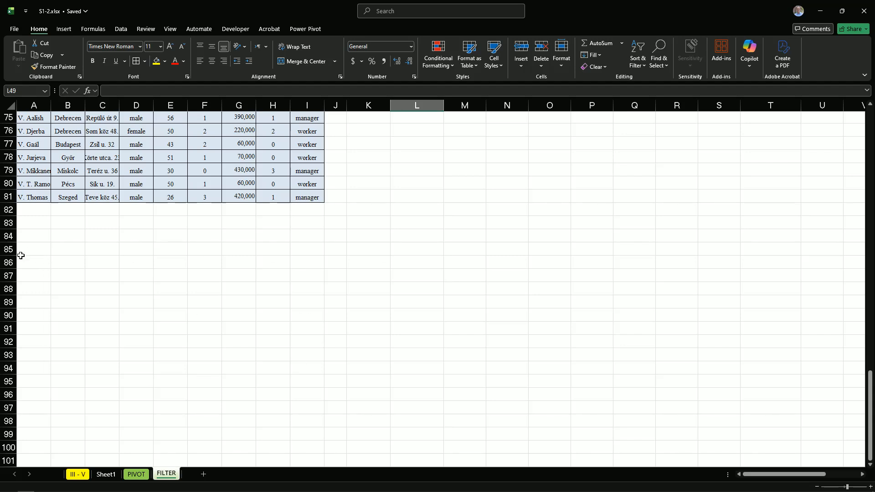
pyautogui.scroll(16, 332, 318)
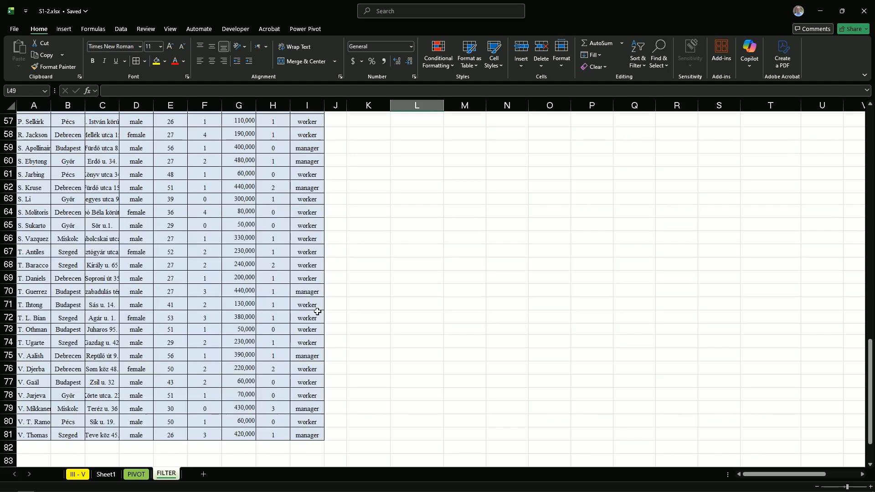
pyautogui.scroll(5, 331, 318)
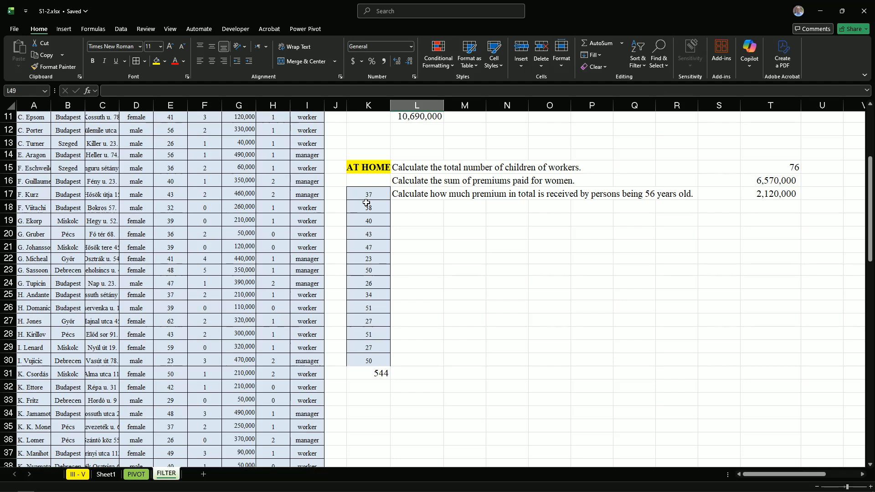
pyautogui.scroll(4, 410, 288)
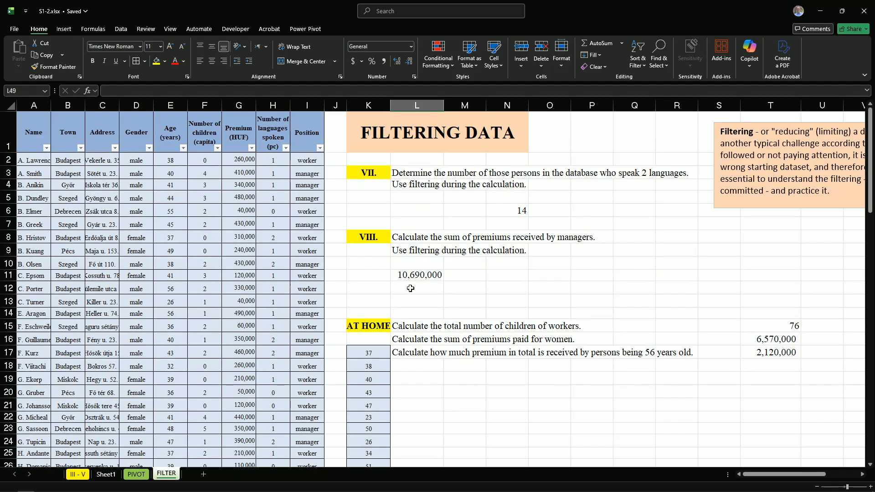
# Clear the pasted ages and the sum from K17:K31
pyautogui.scroll(-2, 377, 344)
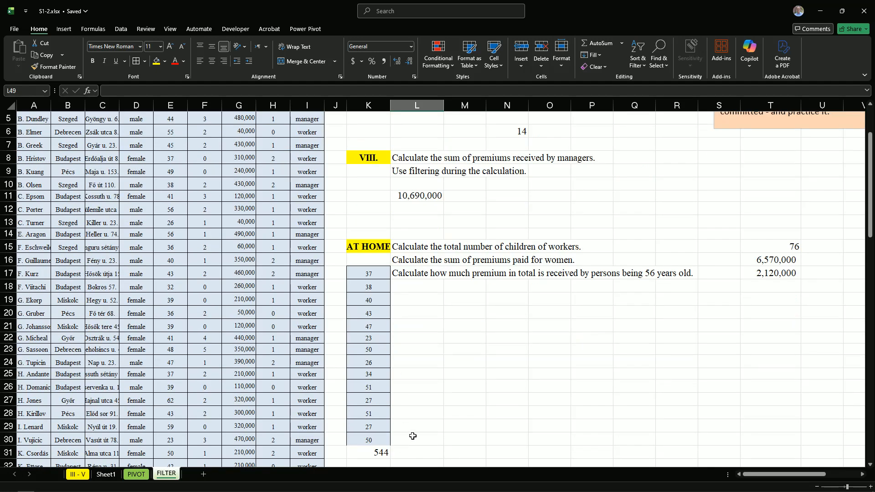
pyautogui.scroll(-2, 412, 435)
pyautogui.click(384, 391)
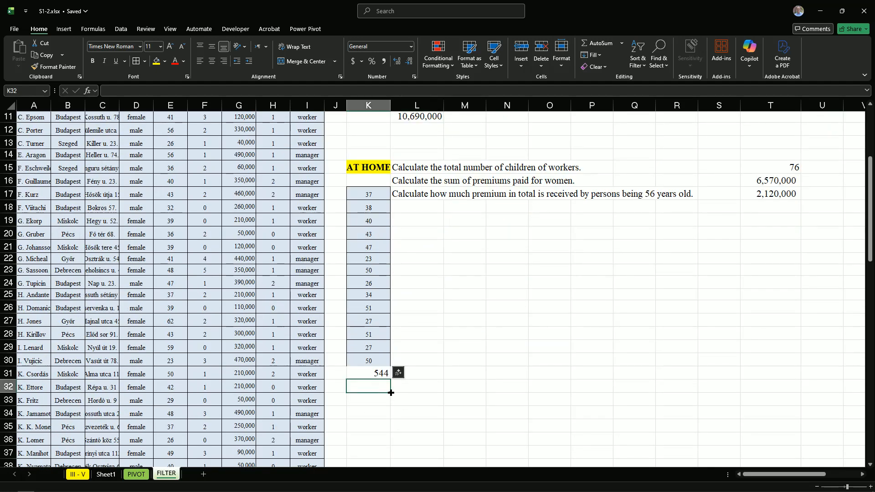
pyautogui.moveTo(391, 393); pyautogui.dragTo(373, 191)
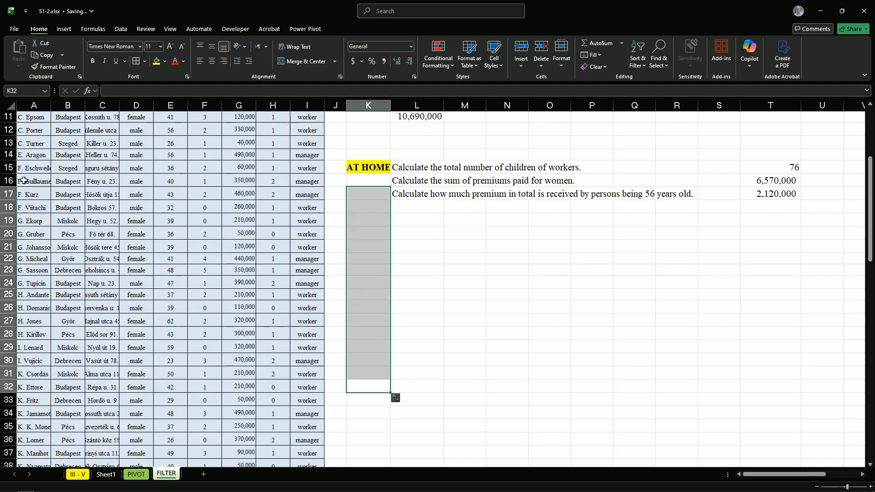
pyautogui.scroll(4, 433, 320)
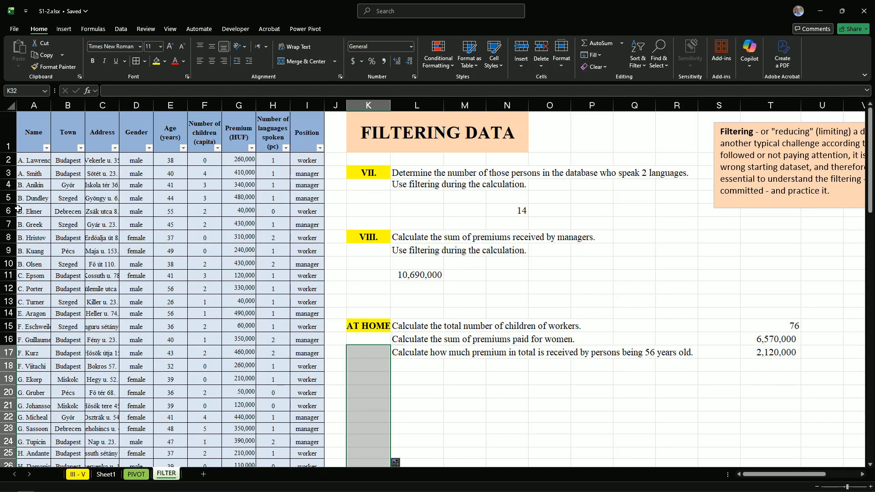
# Filter the Position column to managers only
pyautogui.click(517, 279)
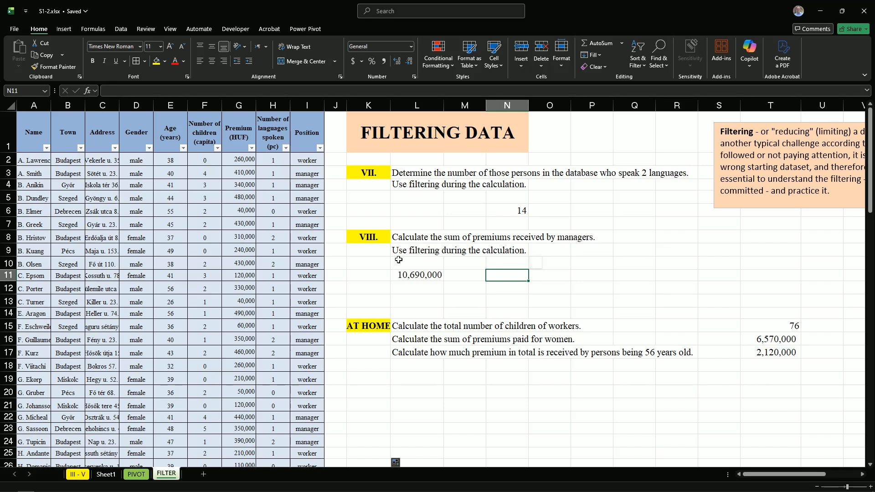
pyautogui.click(320, 149)
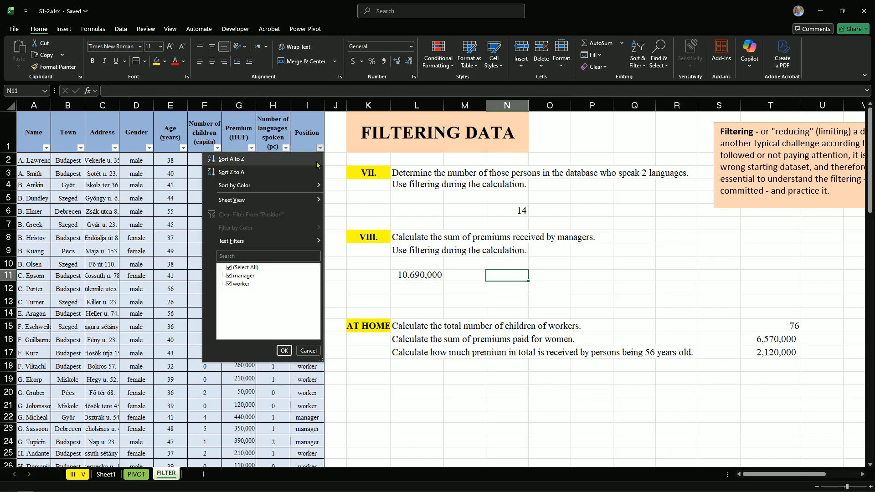
pyautogui.click(229, 284)
pyautogui.click(283, 350)
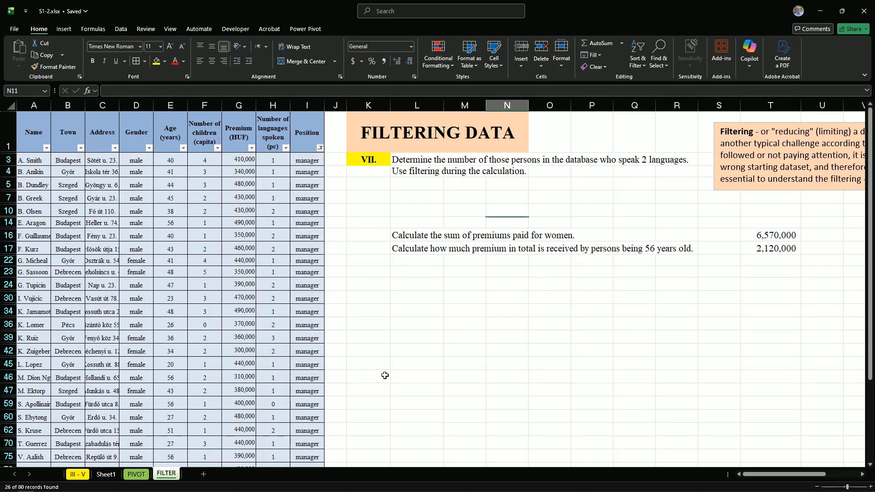
pyautogui.scroll(-1, 376, 367)
pyautogui.scroll(1, 371, 296)
# Copy the managers' premiums from G3 to G81 and paste them below the table, starting at M83
pyautogui.moveTo(240, 160); pyautogui.dragTo(230, 446)
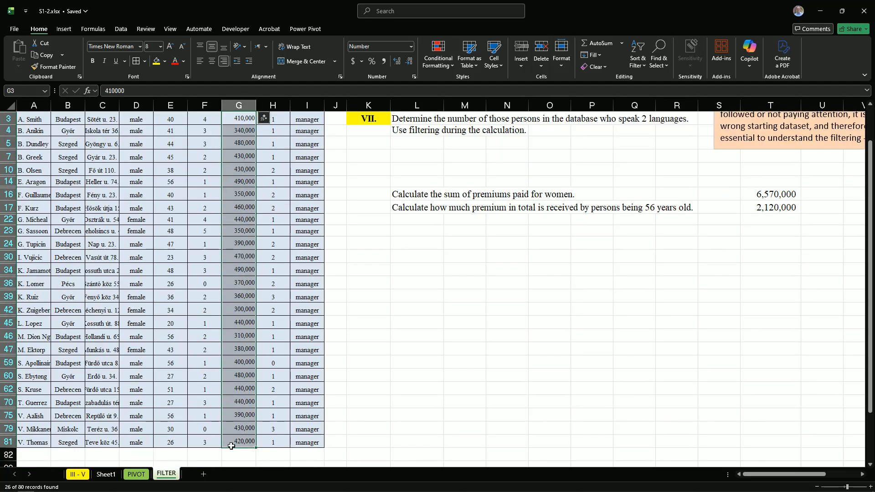
pyautogui.hotkey('ctrl', 'c')
pyautogui.scroll(-3, 446, 424)
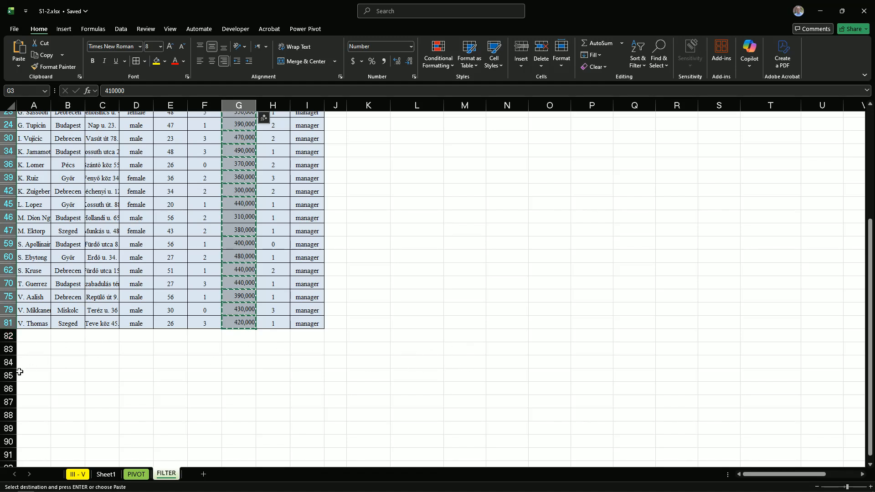
pyautogui.click(460, 354)
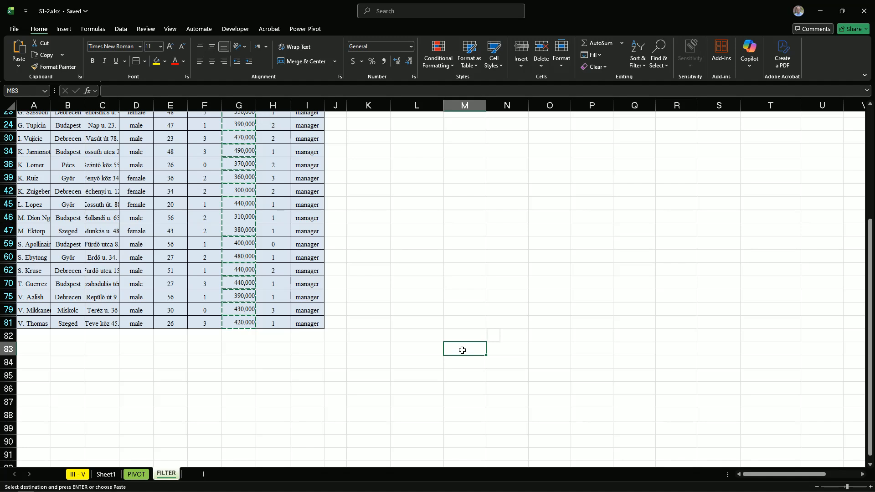
pyautogui.hotkey('ctrl', 'v')
pyautogui.scroll(-5, 465, 354)
pyautogui.scroll(-5, 464, 355)
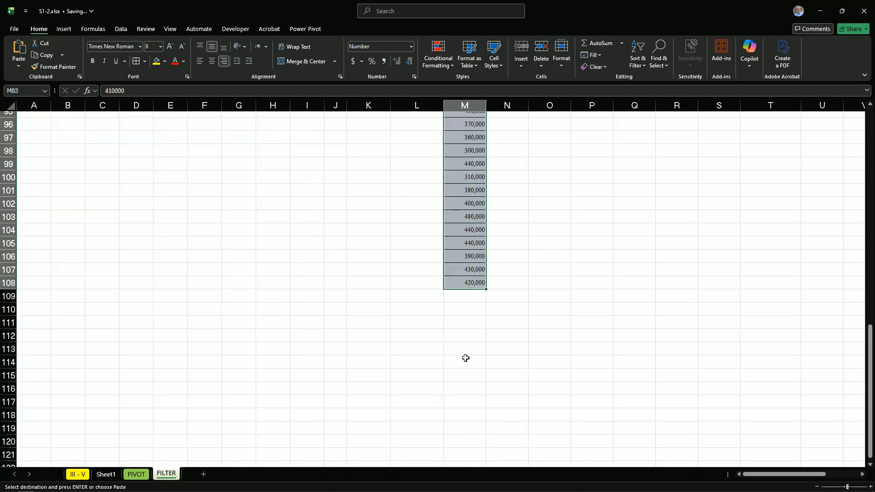
pyautogui.scroll(3, 465, 313)
pyautogui.scroll(10, 465, 315)
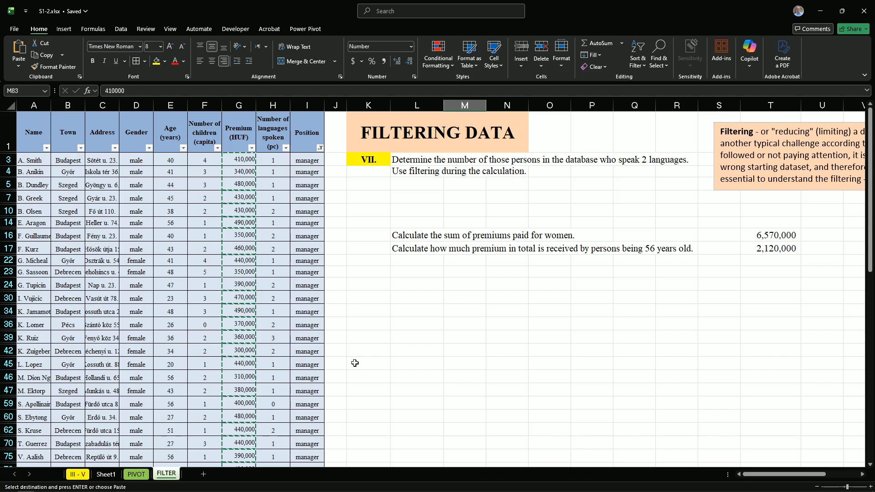
pyautogui.scroll(-10, 356, 304)
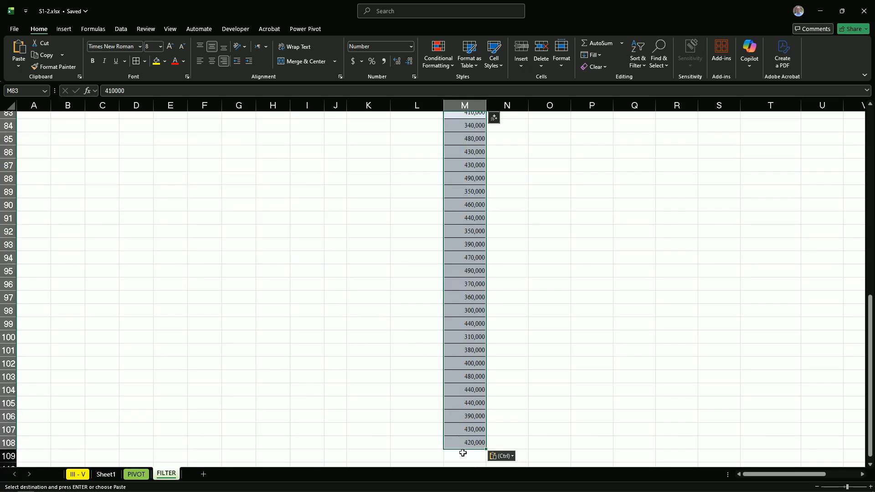
# Sum the pasted premiums M83:M108 in cell M109 with AutoSum and widen column M to fit the total
pyautogui.click(465, 456)
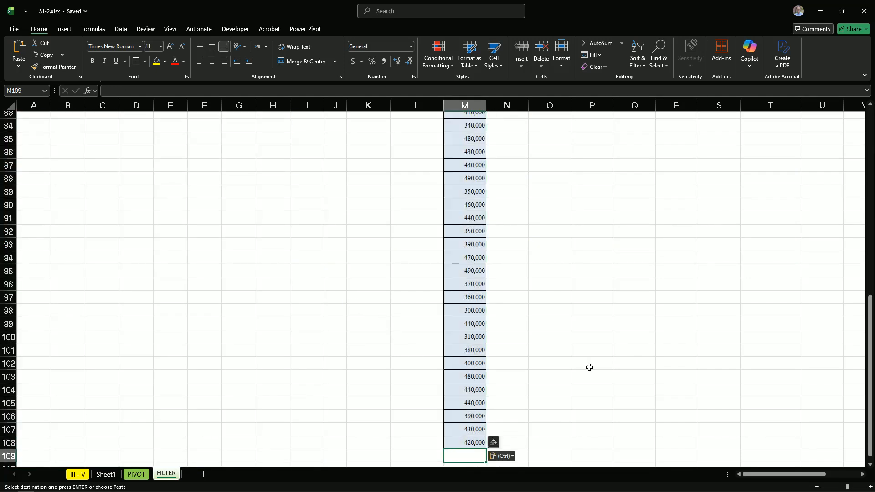
pyautogui.click(595, 43)
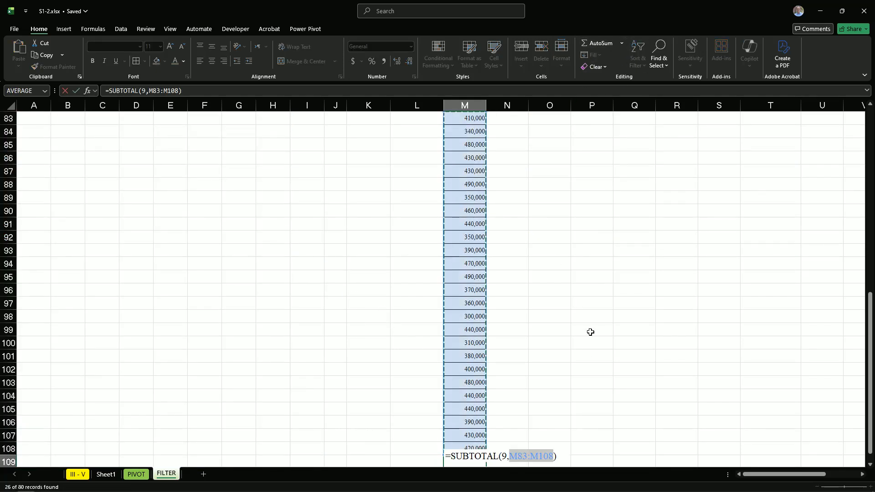
pyautogui.press('Return')
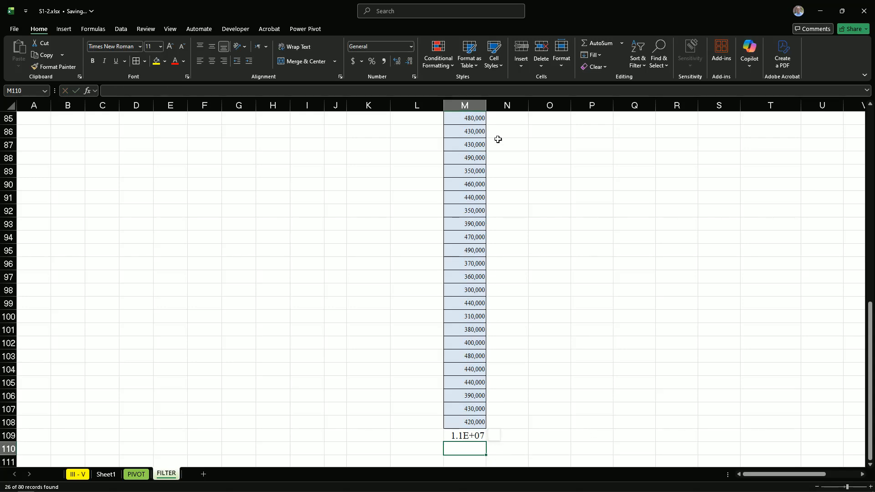
pyautogui.moveTo(486, 105); pyautogui.dragTo(507, 124)
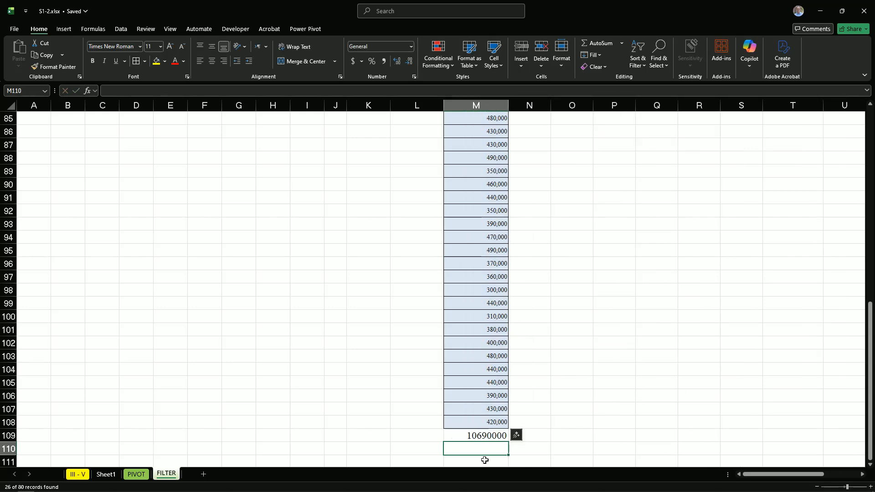
# Copy the premium total in M109, show all positions again, and paste it into M11 under task VIII
pyautogui.click(477, 436)
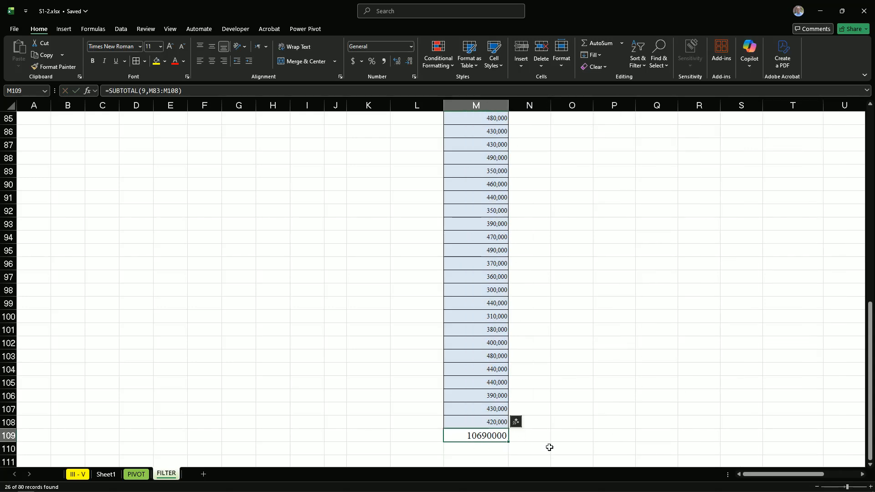
pyautogui.hotkey('ctrl', 'c')
pyautogui.scroll(10, 565, 428)
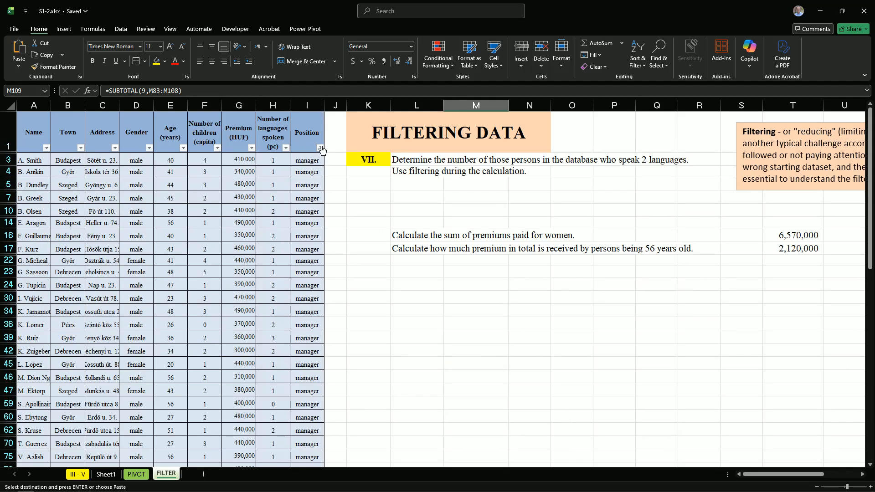
pyautogui.click(321, 148)
pyautogui.click(231, 268)
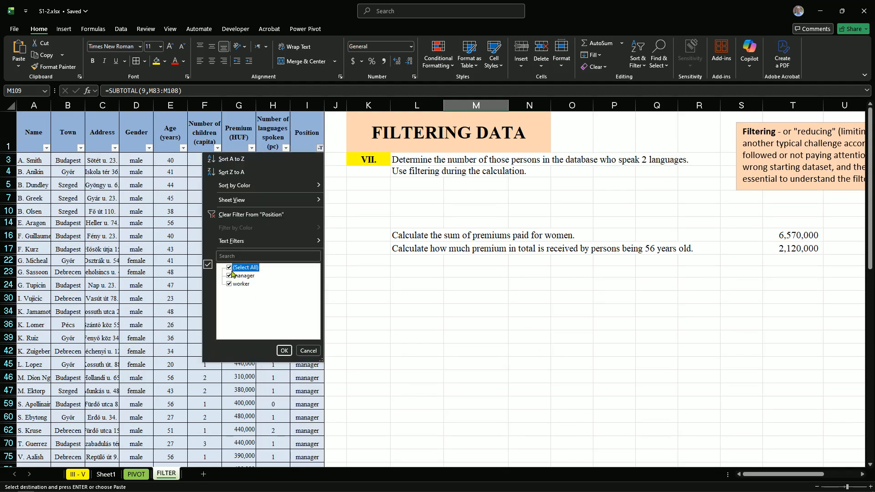
pyautogui.click(283, 350)
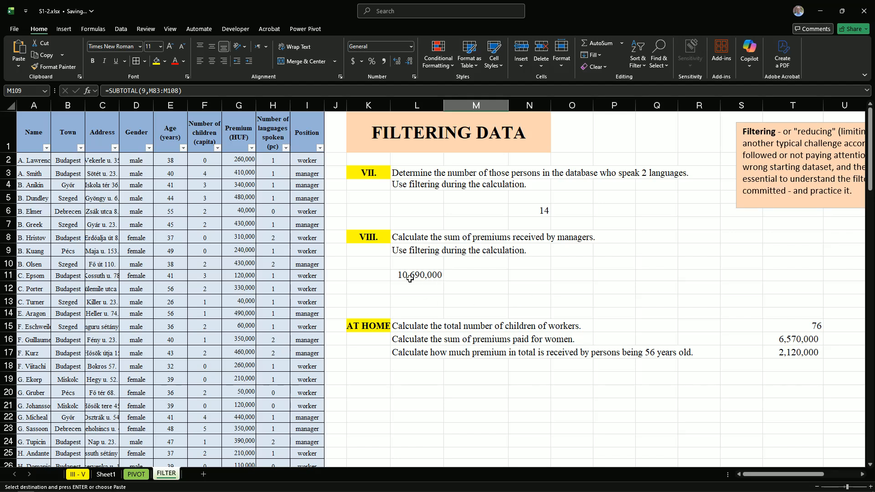
pyautogui.click(477, 276)
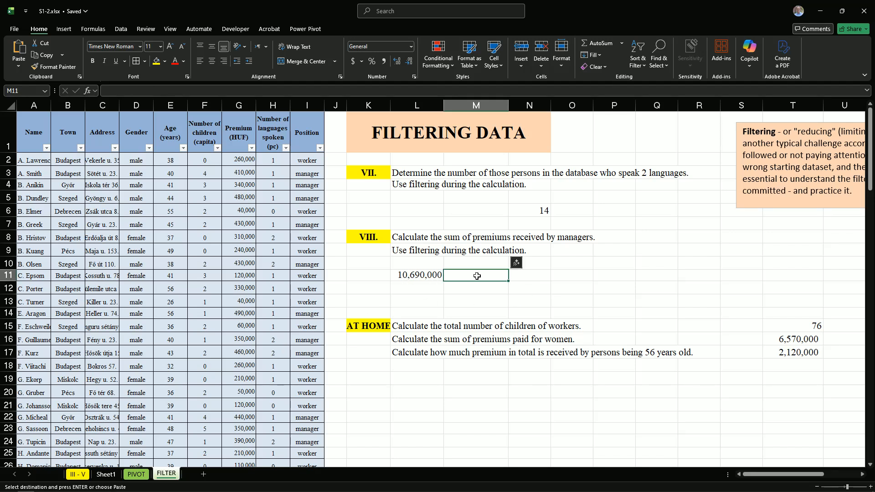
pyautogui.hotkey('ctrl', 'v')
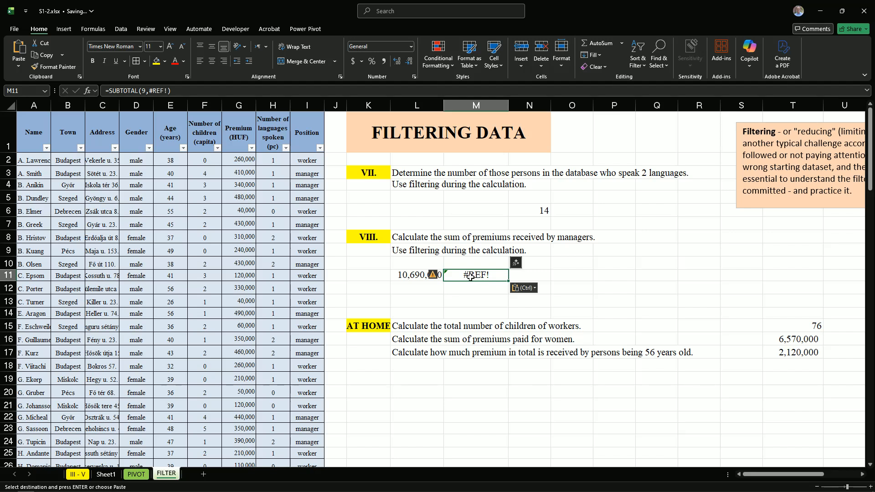
# Replace the broken formula in M11 with the copied managers' premium total, pasted as a value only
pyautogui.press('Delete')
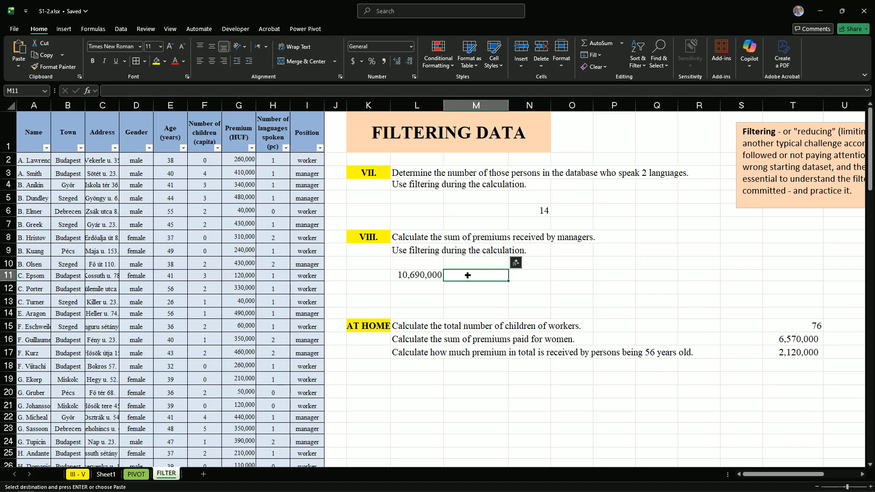
pyautogui.rightClick(467, 275)
pyautogui.click(504, 258)
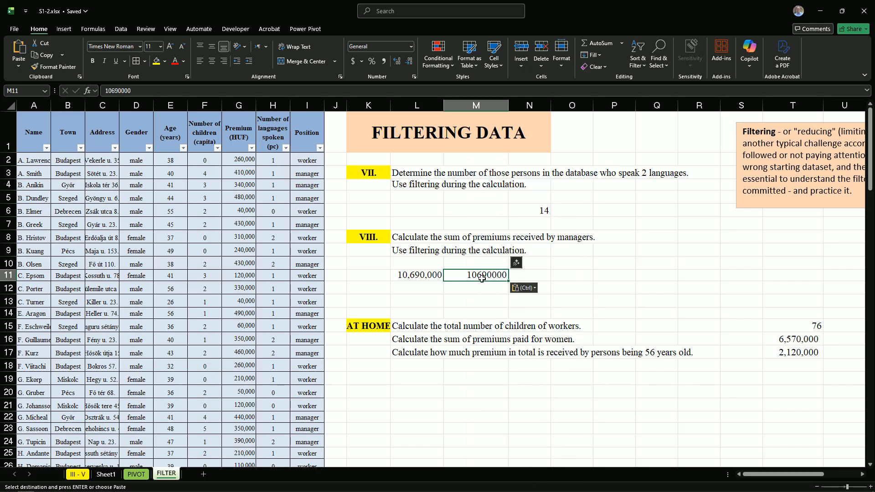
pyautogui.click(481, 292)
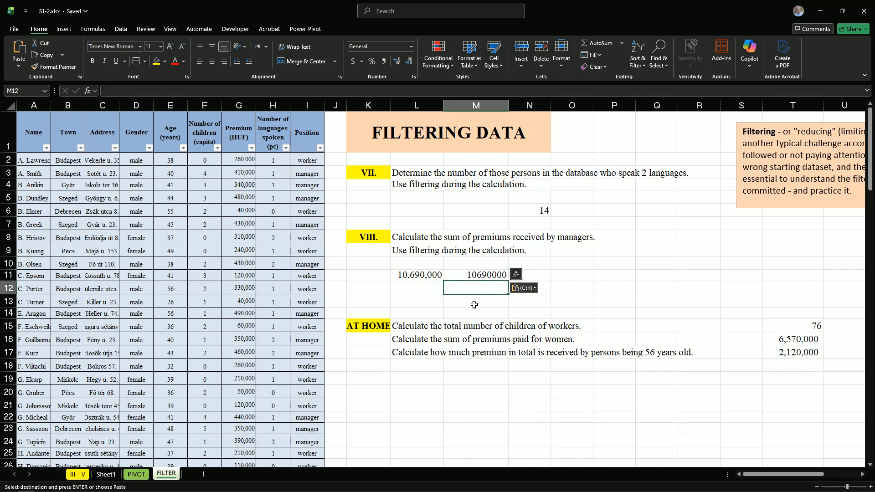
# Copy the workers' numbers of children from F2 to F80 and paste them below the table, starting at P83
pyautogui.scroll(-1, 568, 361)
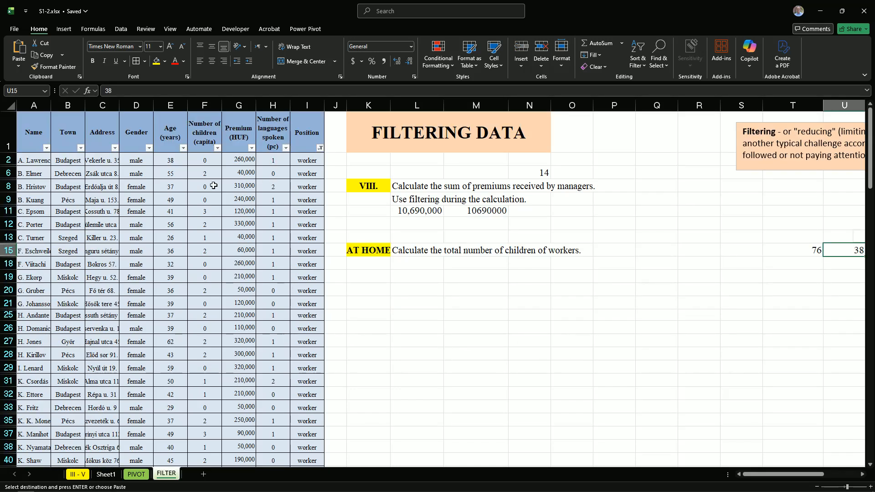
pyautogui.moveTo(209, 162); pyautogui.dragTo(204, 433)
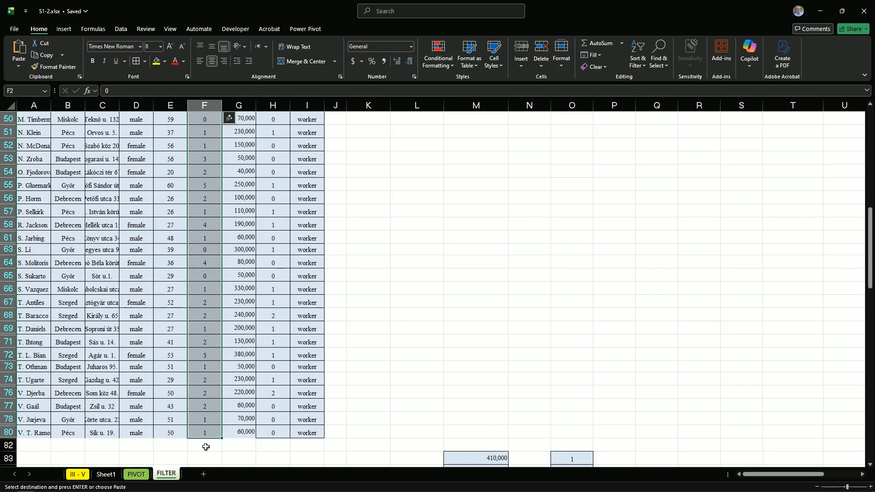
pyautogui.hotkey('ctrl', 'c')
pyautogui.scroll(-5, 527, 375)
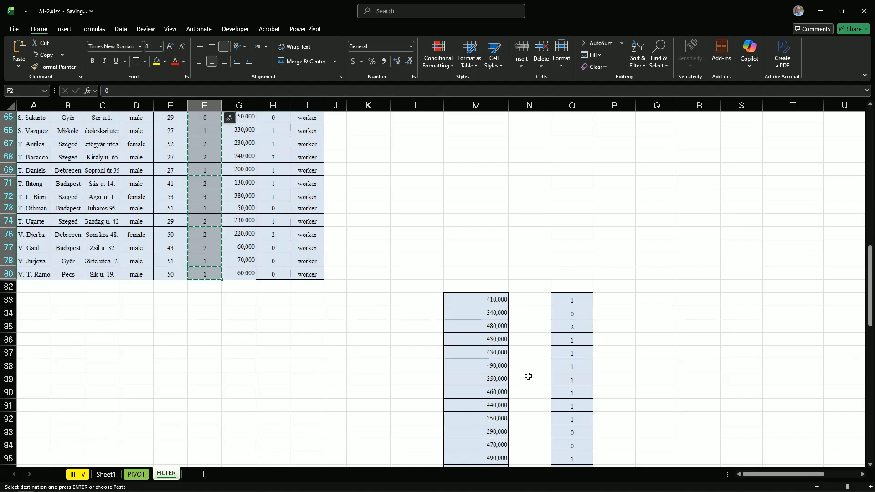
pyautogui.click(606, 300)
pyautogui.hotkey('ctrl', 'v')
# Sum the pasted numbers of children P83:P136 in cell P137 with AutoSum
pyautogui.scroll(-8, 601, 312)
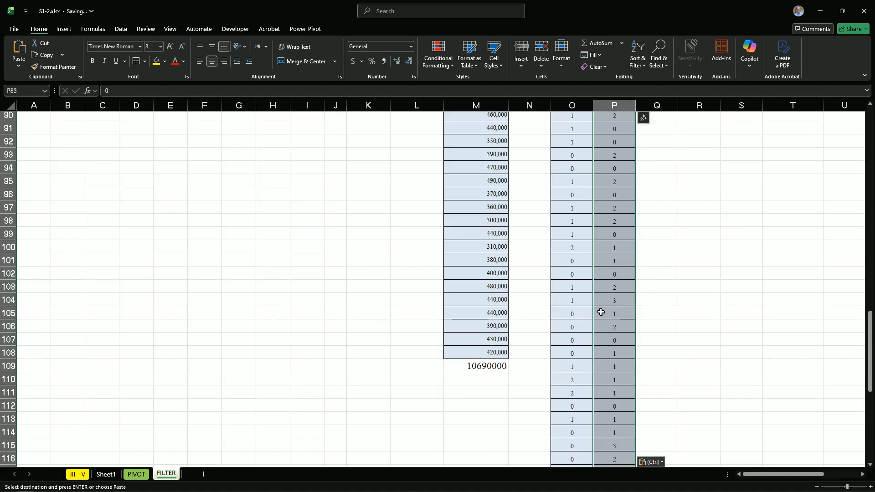
pyautogui.scroll(-12, 601, 312)
pyautogui.click(615, 259)
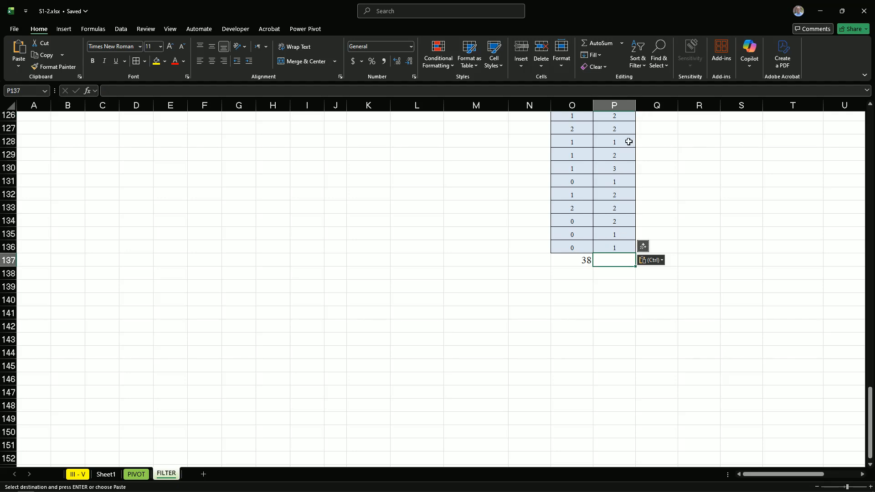
pyautogui.click(591, 43)
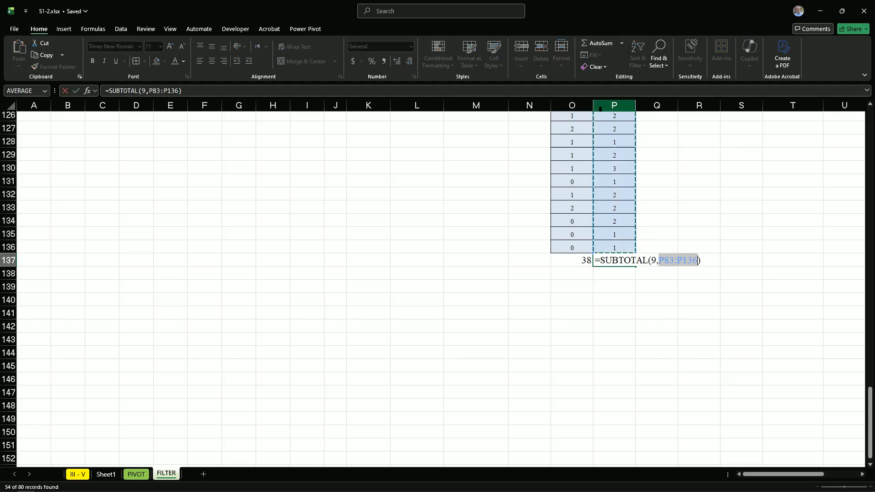
pyautogui.press('Return')
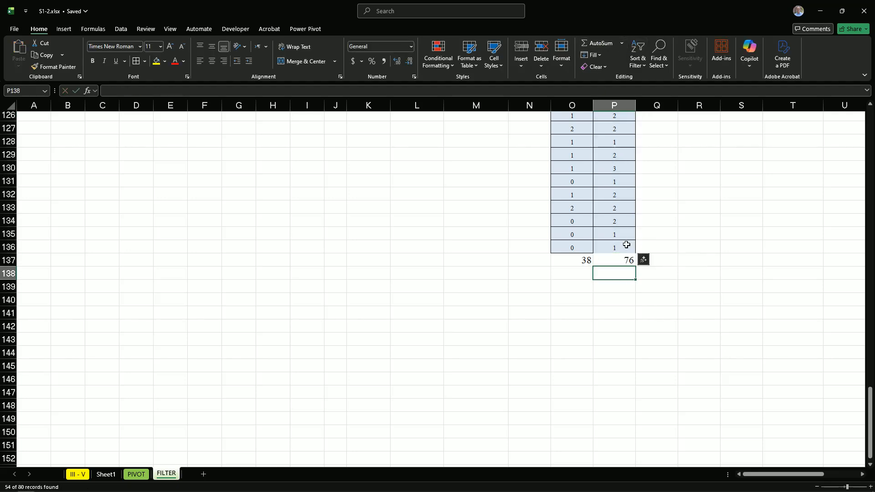
pyautogui.click(614, 300)
# Show all positions in the table again by reselecting every value in the Position filter
pyautogui.scroll(20, 554, 283)
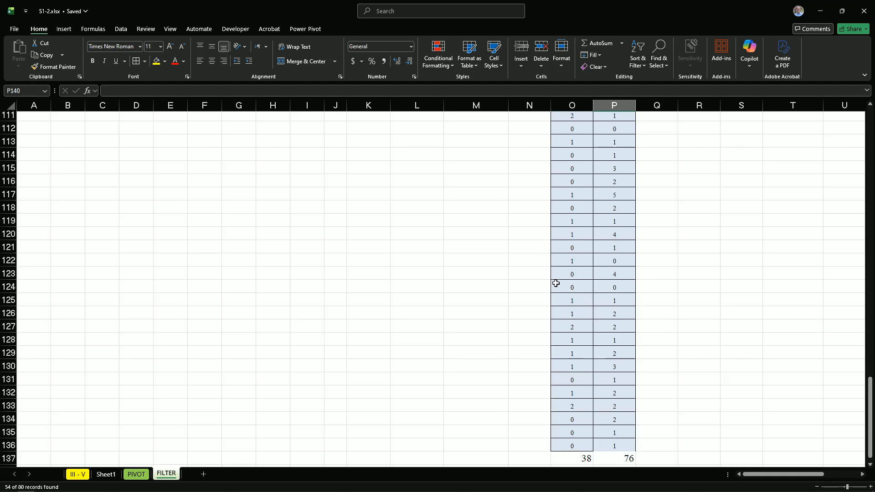
pyautogui.scroll(10, 415, 244)
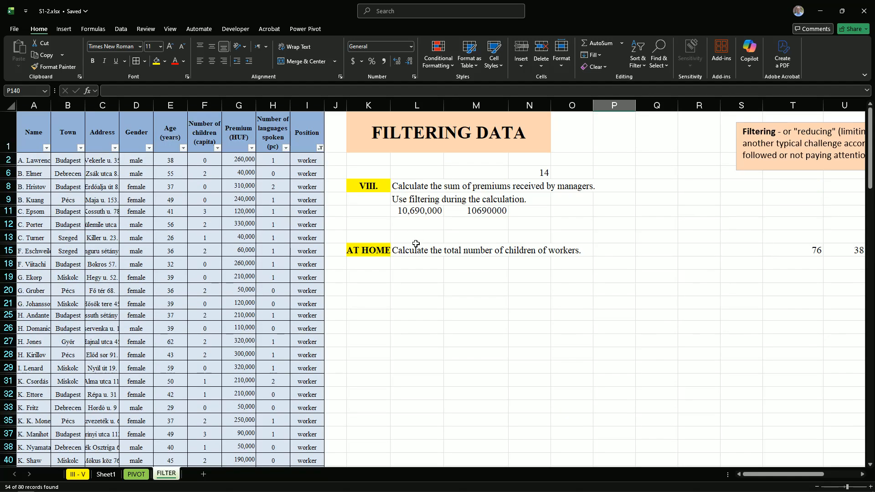
pyautogui.click(320, 148)
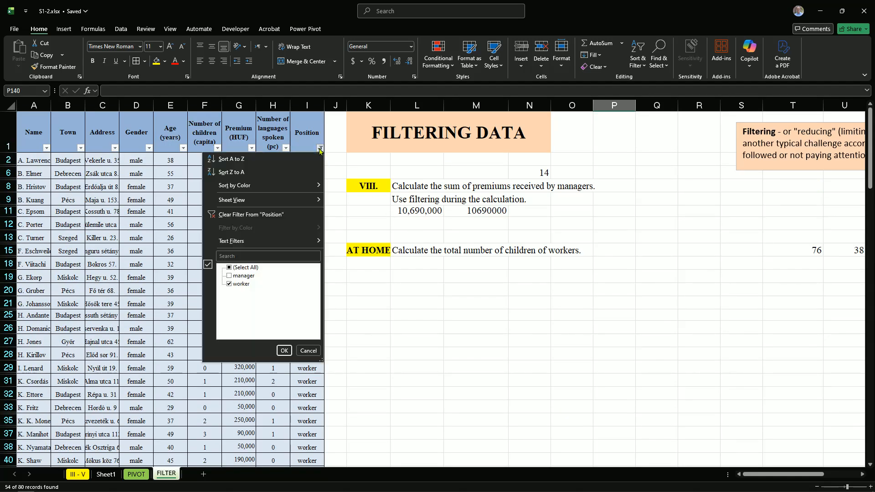
pyautogui.click(233, 268)
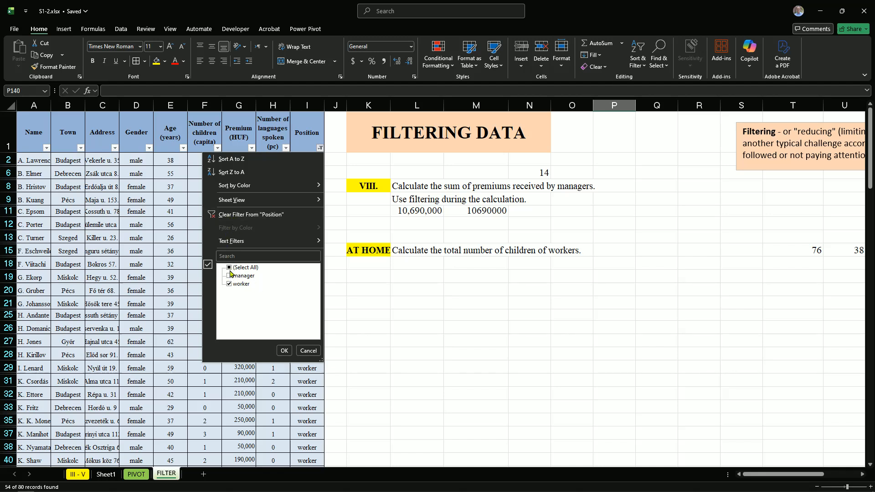
pyautogui.click(284, 351)
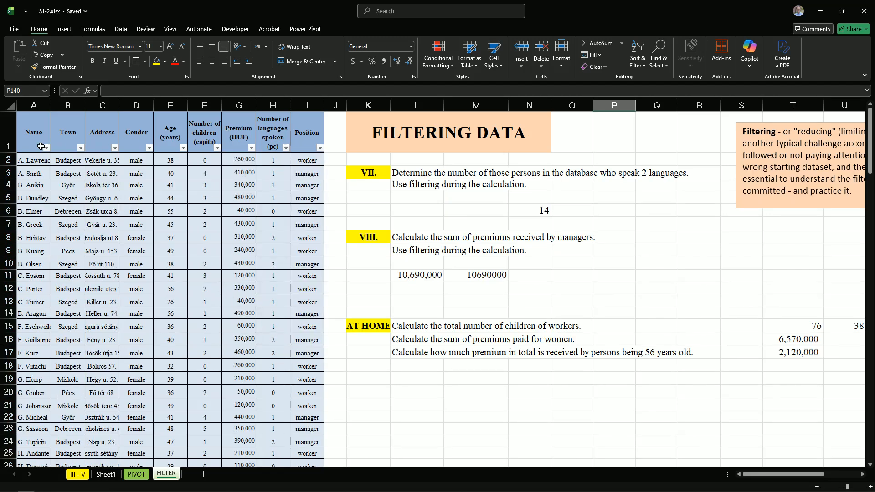
# Turn off filtering for the whole table, removing the filter controls from its header row
pyautogui.click(307, 144)
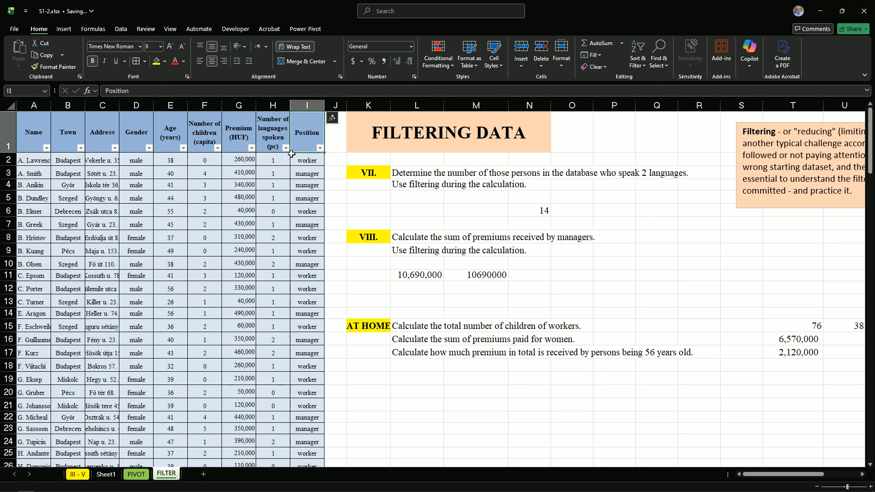
pyautogui.click(638, 58)
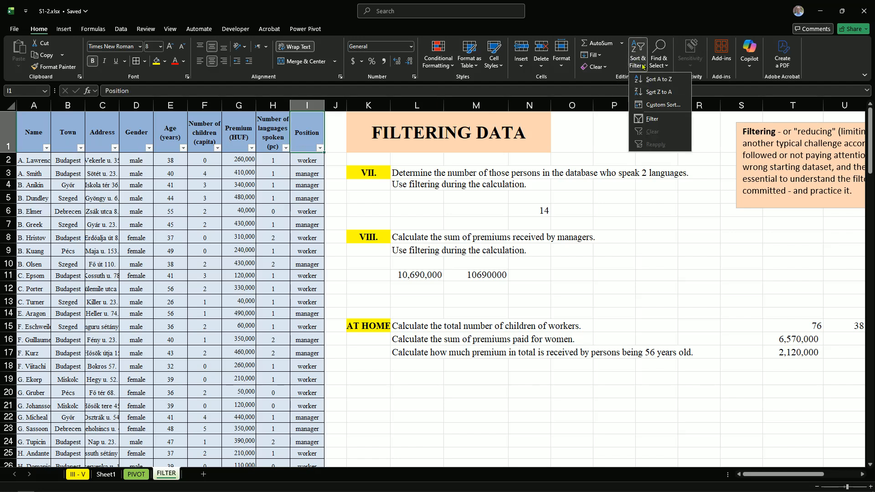
pyautogui.click(652, 119)
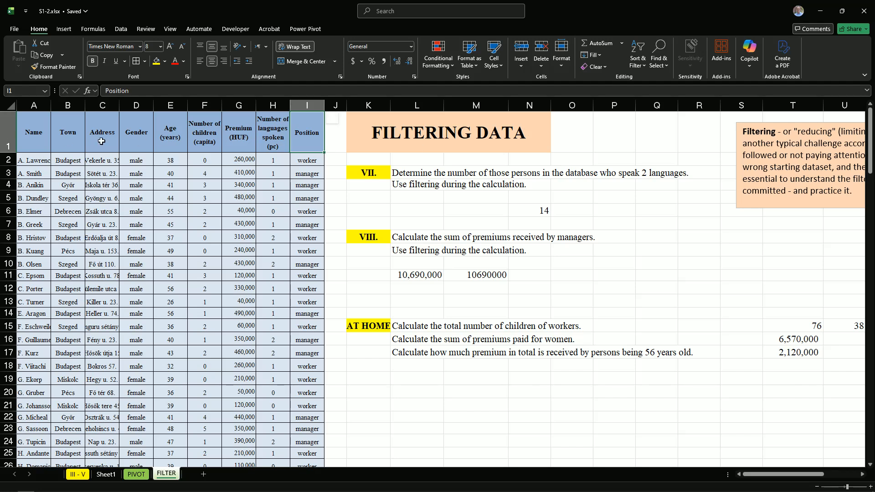